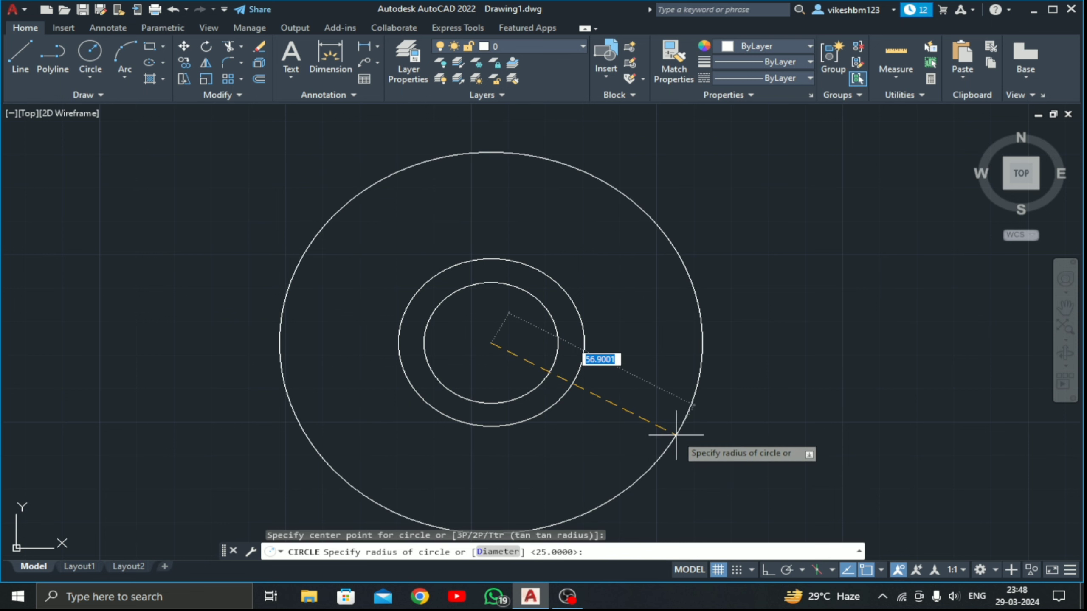
Draw two circles with radii of 45 and 50 around the centre of the existing concentric circles
{"action": "key", "text": "Return"}
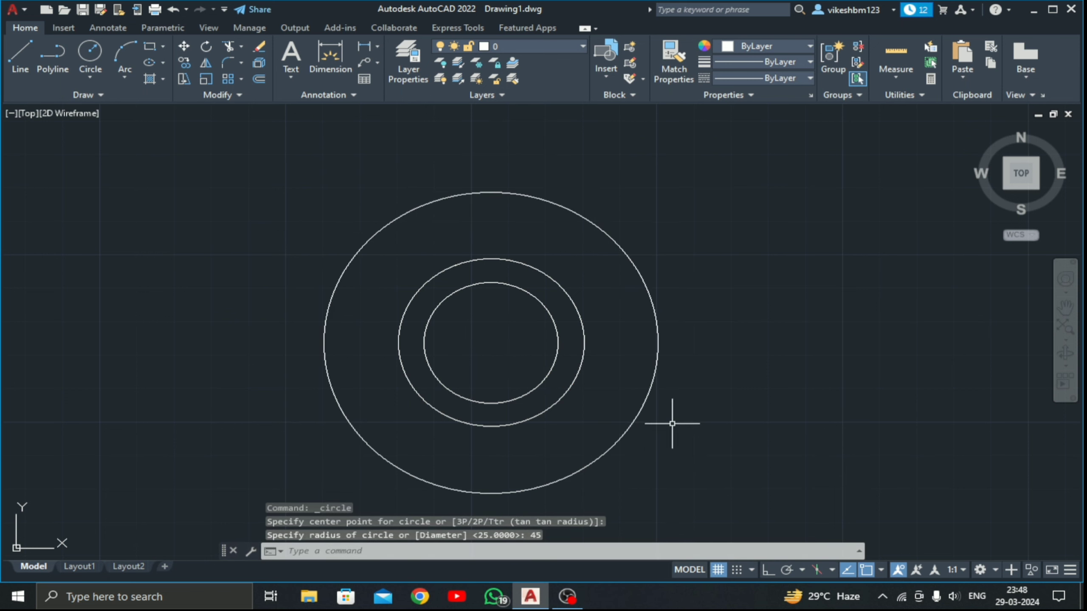
{"action": "left_click", "coordinate": [90, 53]}
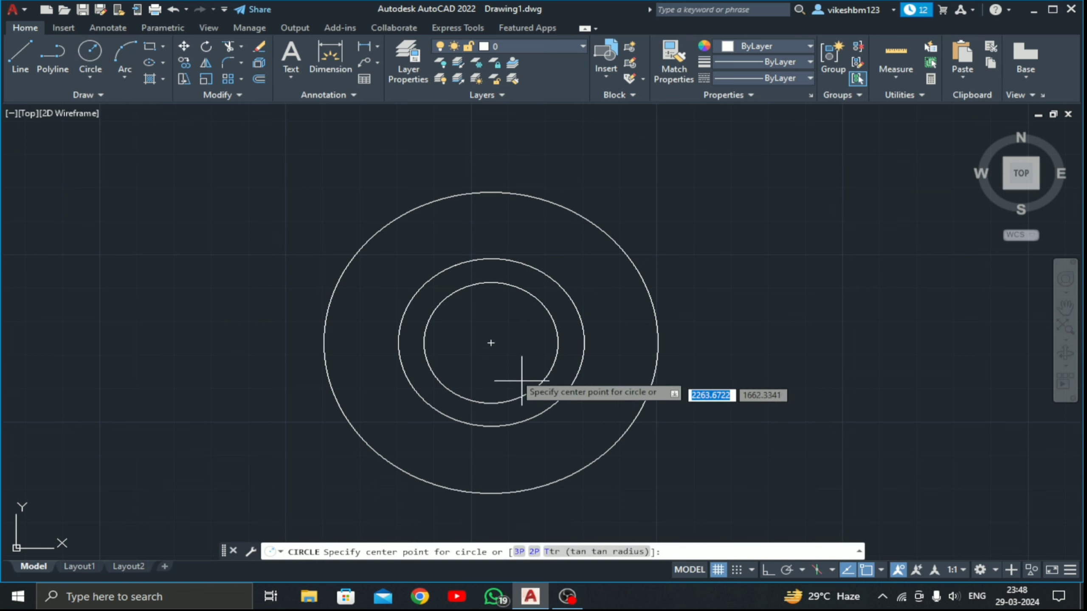
{"action": "left_click", "coordinate": [486, 351]}
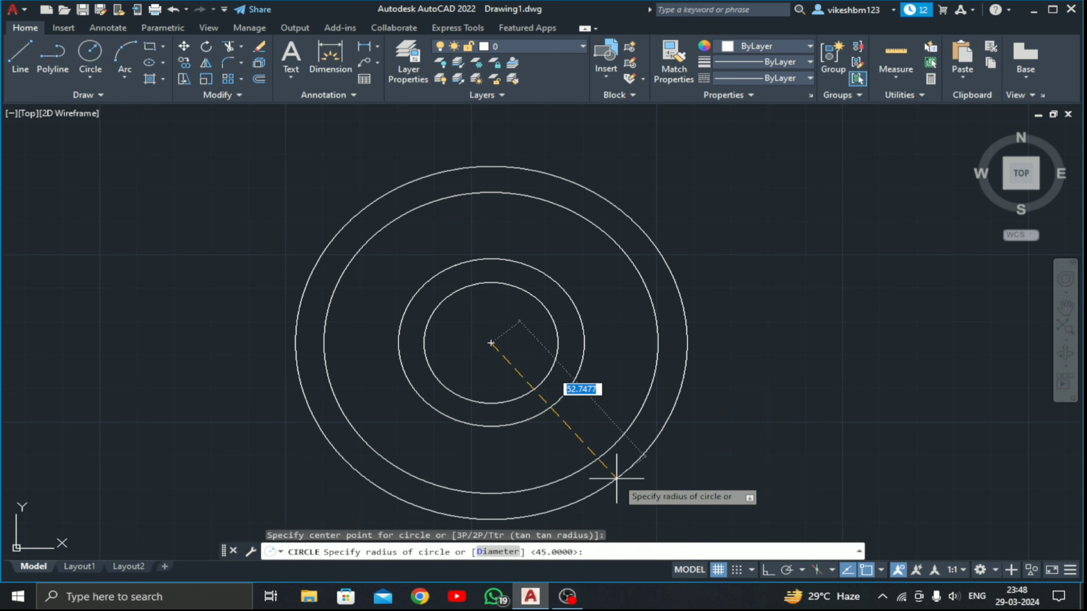
{"action": "type", "text": "50"}
{"action": "key", "text": "Return"}
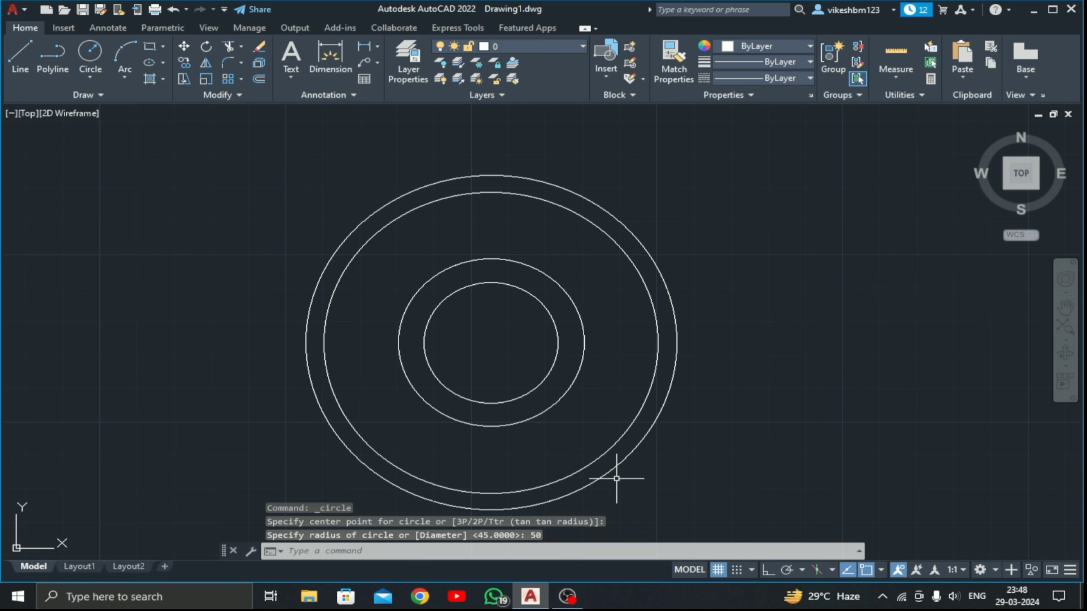
Draw a vertical centre line about 149 units long through the circles' centre, extending past the outermost circle at both ends
{"action": "mouse_move", "coordinate": [561, 385]}
{"action": "middle_mouse_down"}
{"action": "mouse_move", "coordinate": [451, 363]}
{"action": "mouse_move", "coordinate": [368, 364]}
{"action": "mouse_move", "coordinate": [391, 369]}
{"action": "middle_mouse_up"}
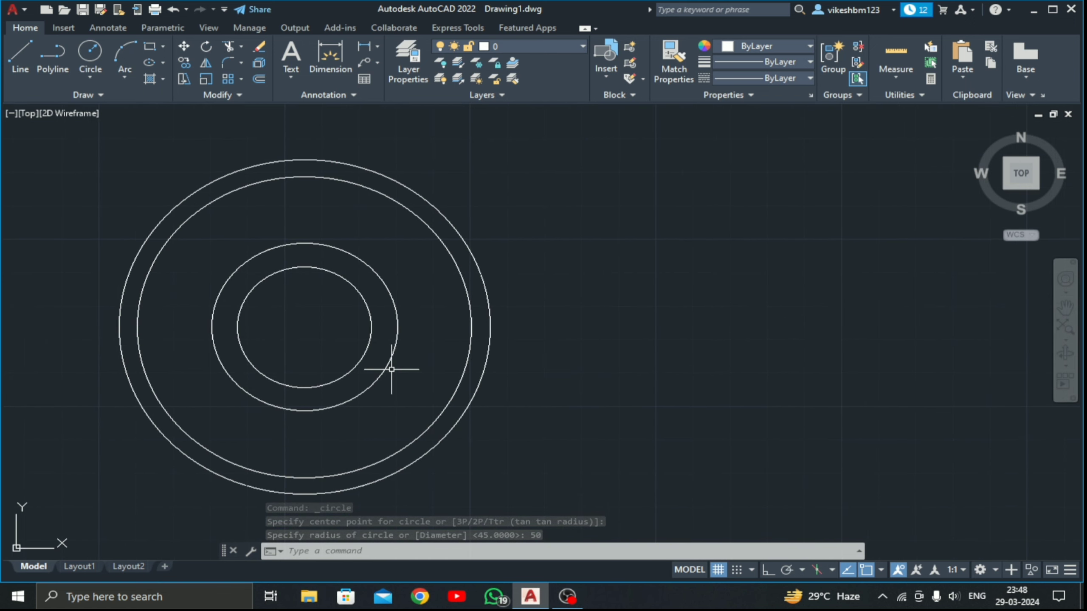
{"action": "scroll", "coordinate": [407, 356], "scroll_direction": "down", "scroll_amount": 3}
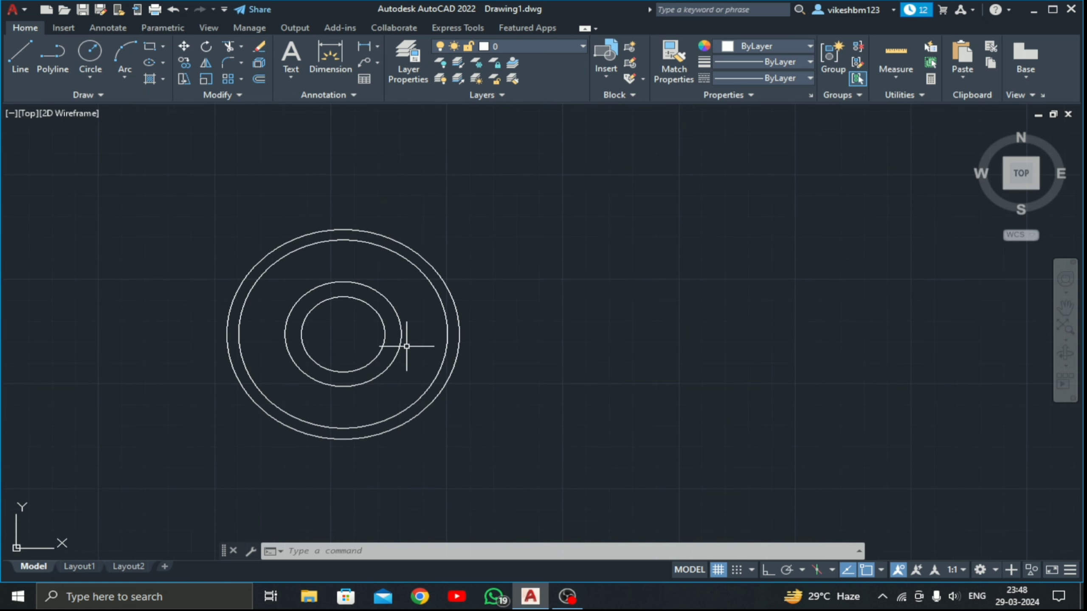
{"action": "scroll", "coordinate": [436, 197], "scroll_direction": "up", "scroll_amount": 1}
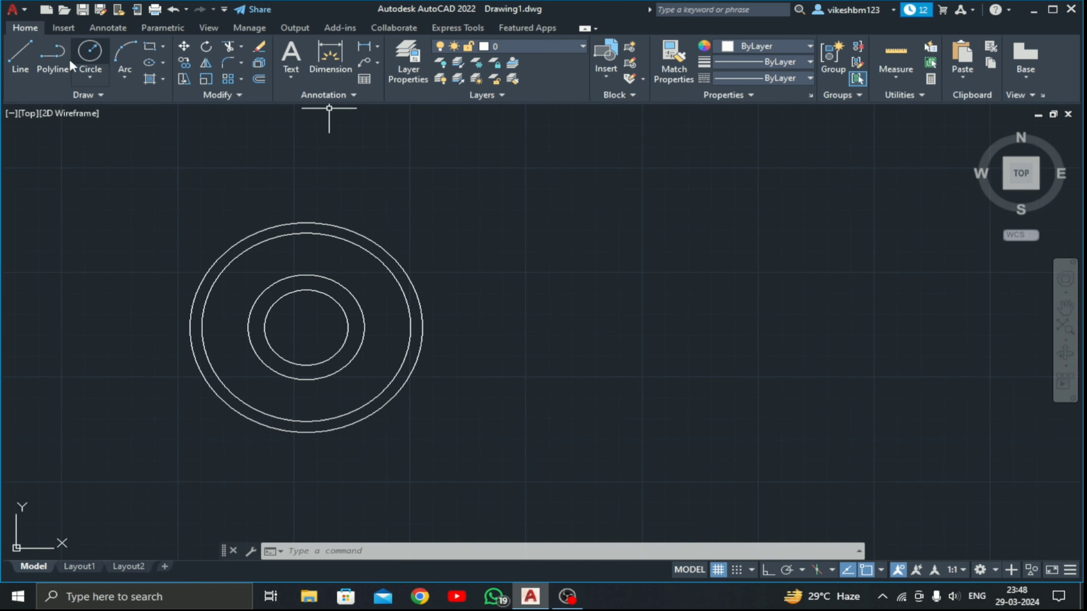
{"action": "left_click", "coordinate": [30, 51]}
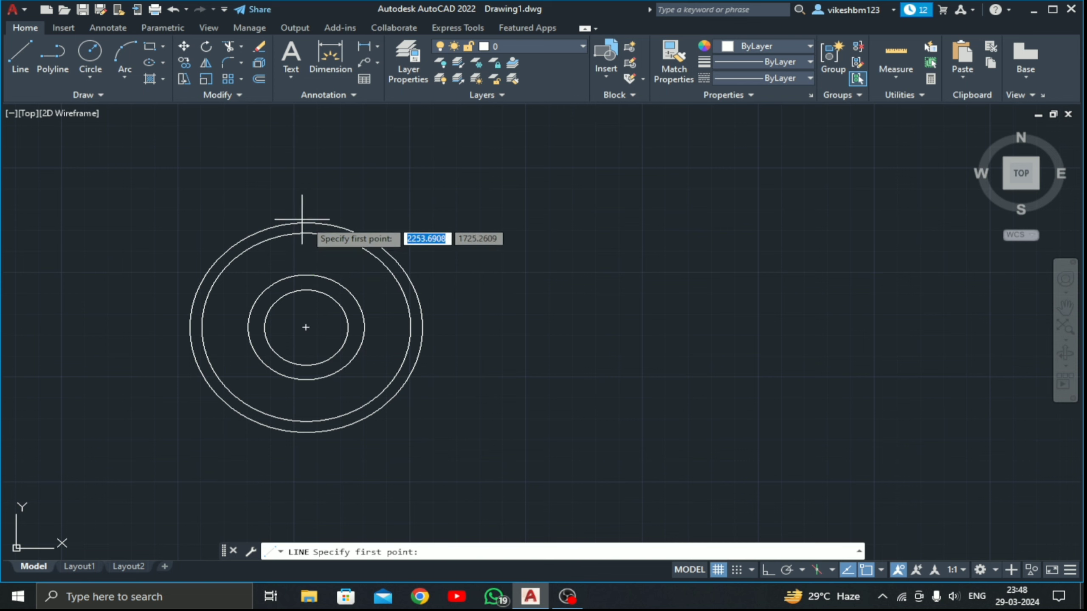
{"action": "left_click", "coordinate": [305, 191]}
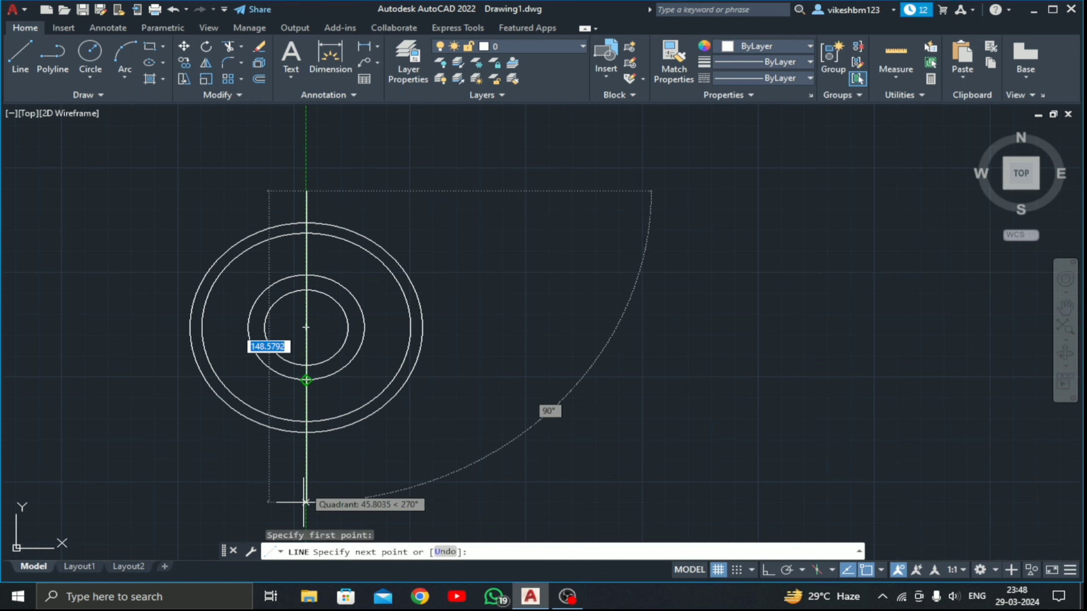
{"action": "left_click", "coordinate": [306, 502]}
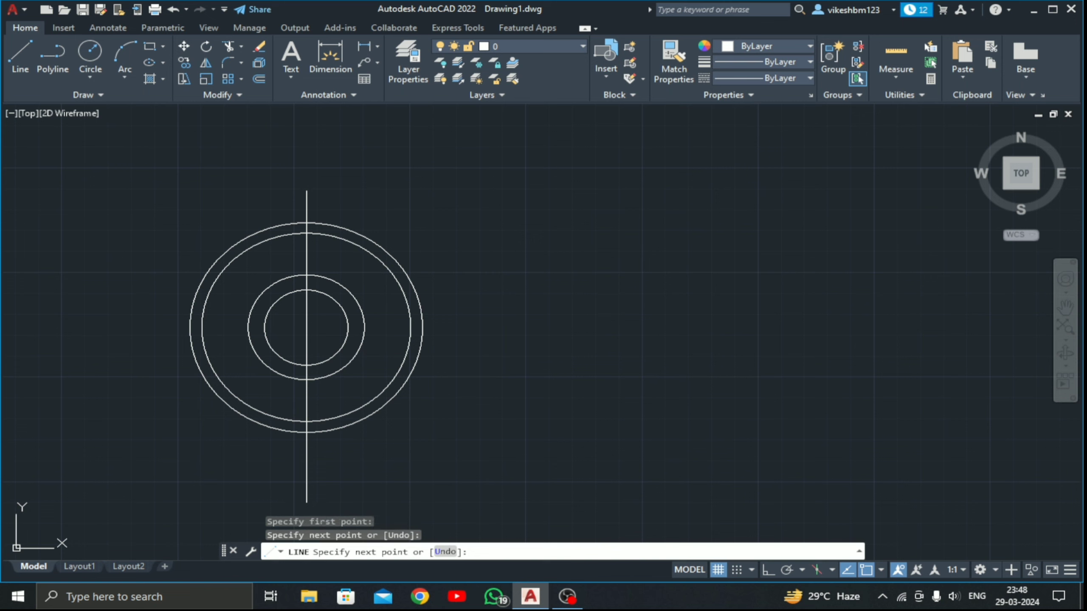
{"action": "key", "text": "Escape"}
Draw a horizontal centre line about 166 units long through the circles' centre with Ortho turned on, extending past the outermost circle on both sides
{"action": "key", "text": "Return"}
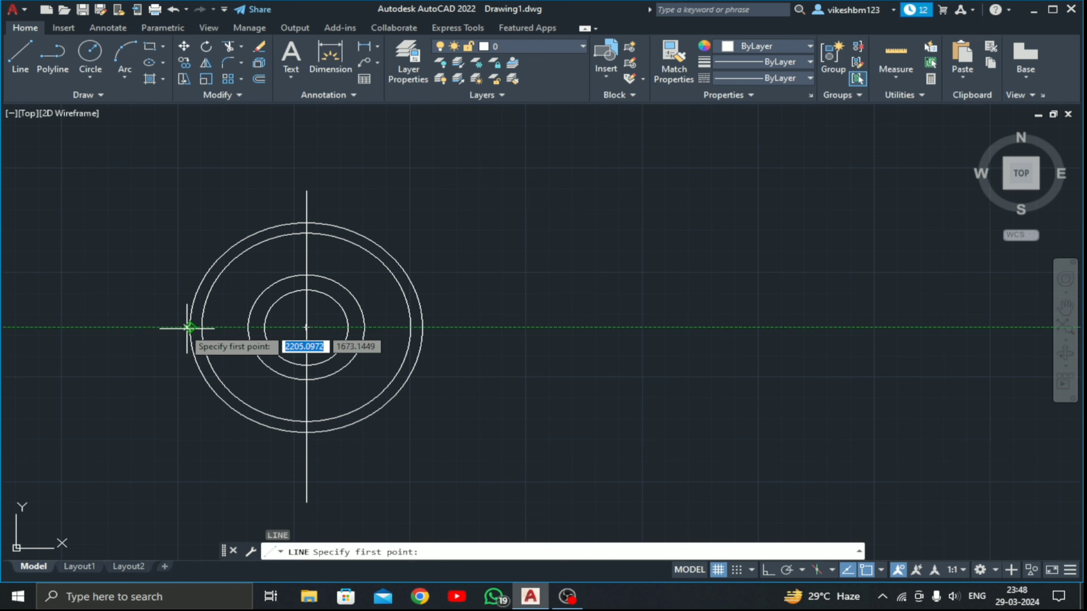
{"action": "left_click", "coordinate": [143, 327]}
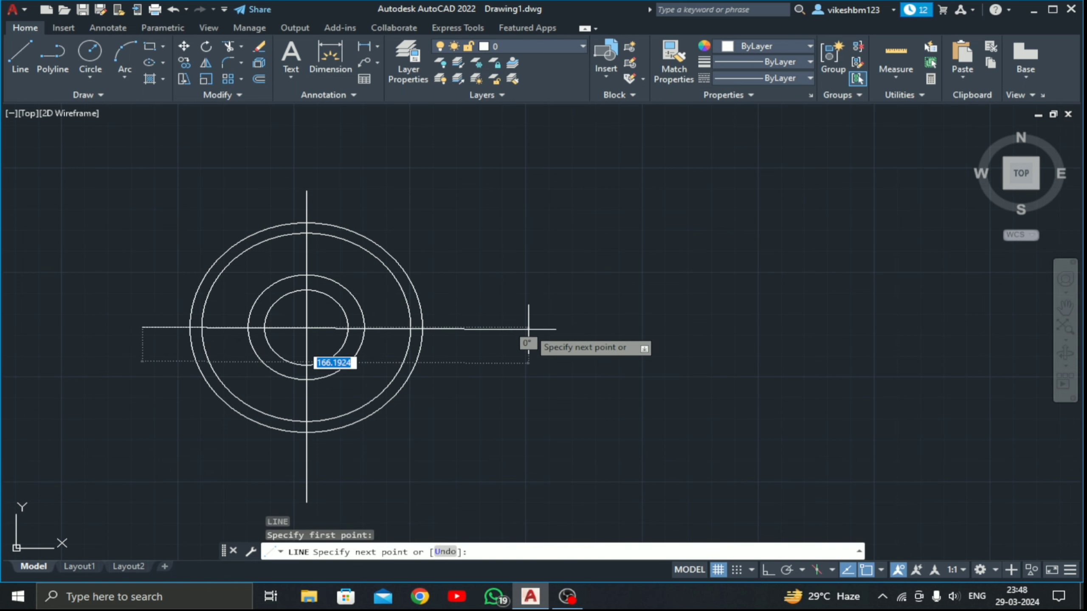
{"action": "key", "text": "F8"}
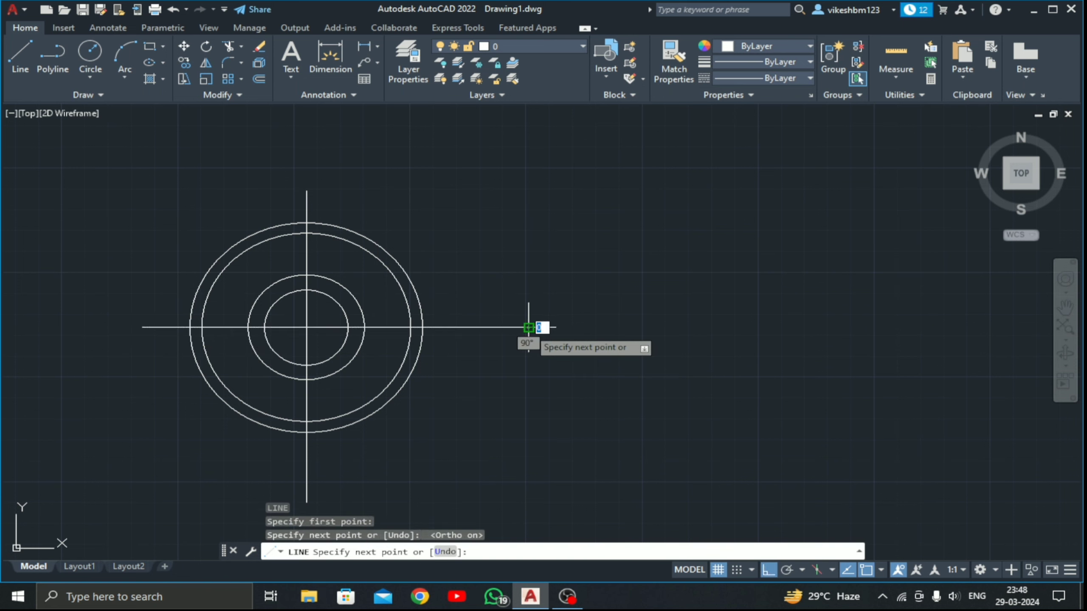
{"action": "key", "text": "Escape"}
Draw a short line along the vertical centre line between the upper quadrants of the two outermost circles
{"action": "mouse_move", "coordinate": [330, 346]}
{"action": "middle_mouse_down"}
{"action": "mouse_move", "coordinate": [345, 326]}
{"action": "mouse_move", "coordinate": [342, 335]}
{"action": "middle_mouse_up"}
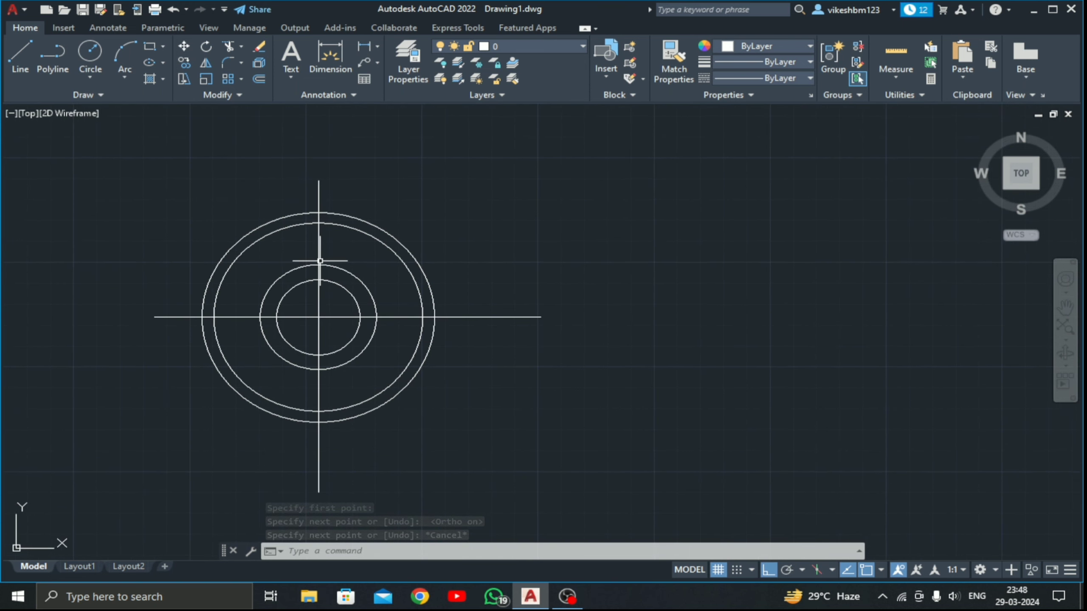
{"action": "scroll", "coordinate": [325, 266], "scroll_direction": "up", "scroll_amount": 2}
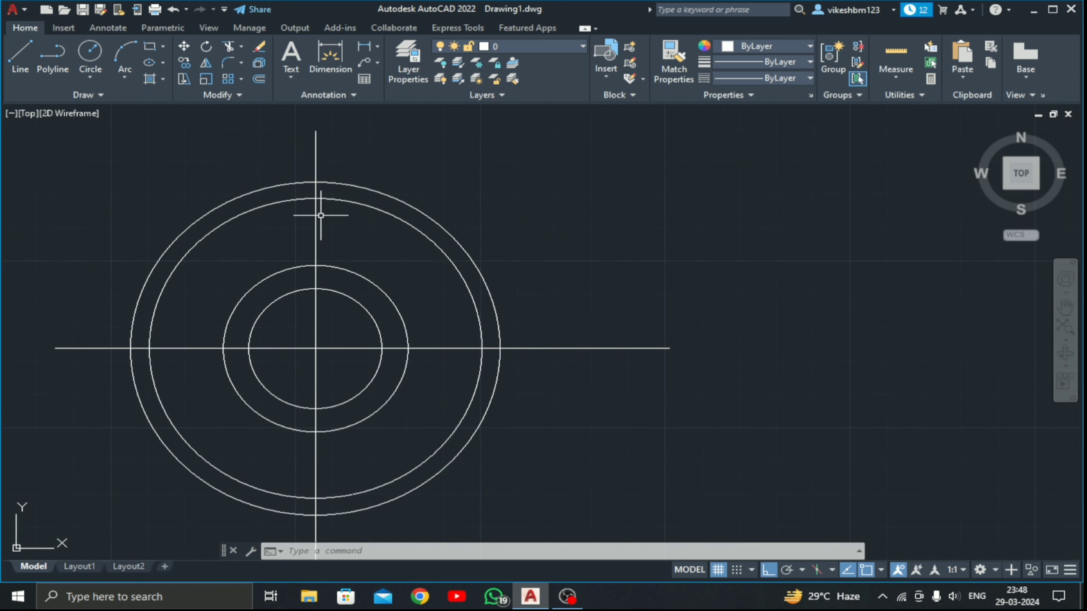
{"action": "type", "text": "l"}
{"action": "key", "text": "Return"}
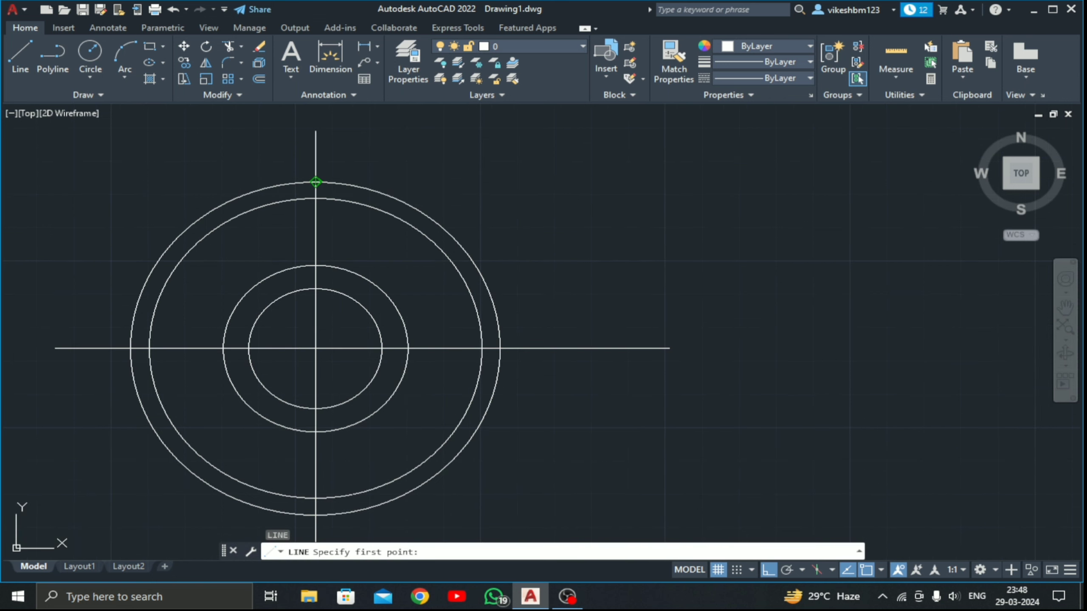
{"action": "left_click", "coordinate": [316, 198]}
{"action": "key", "text": "Return"}
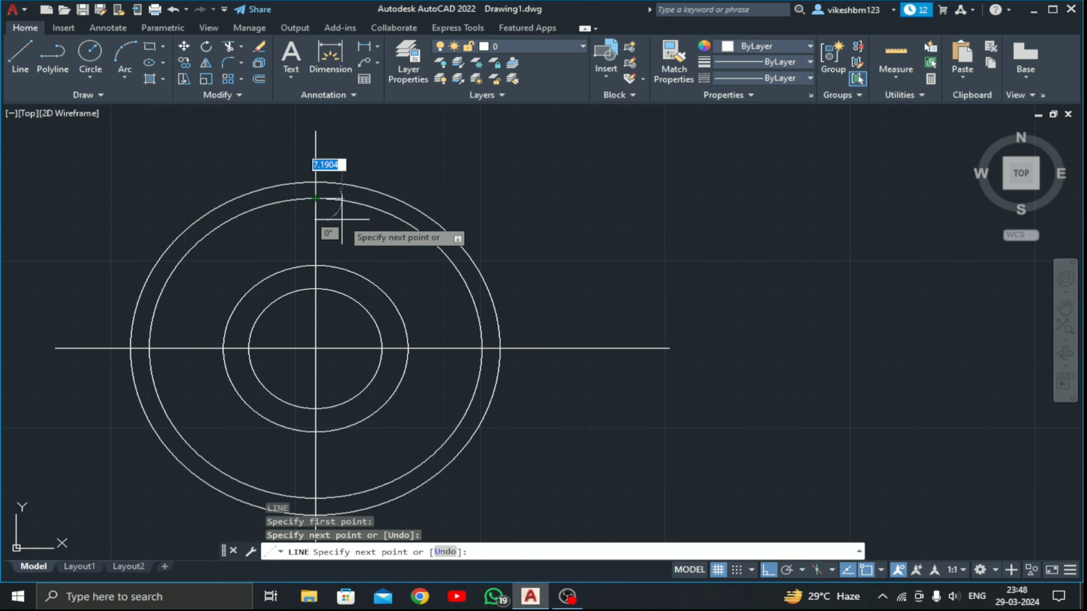
{"action": "key", "text": "Escape"}
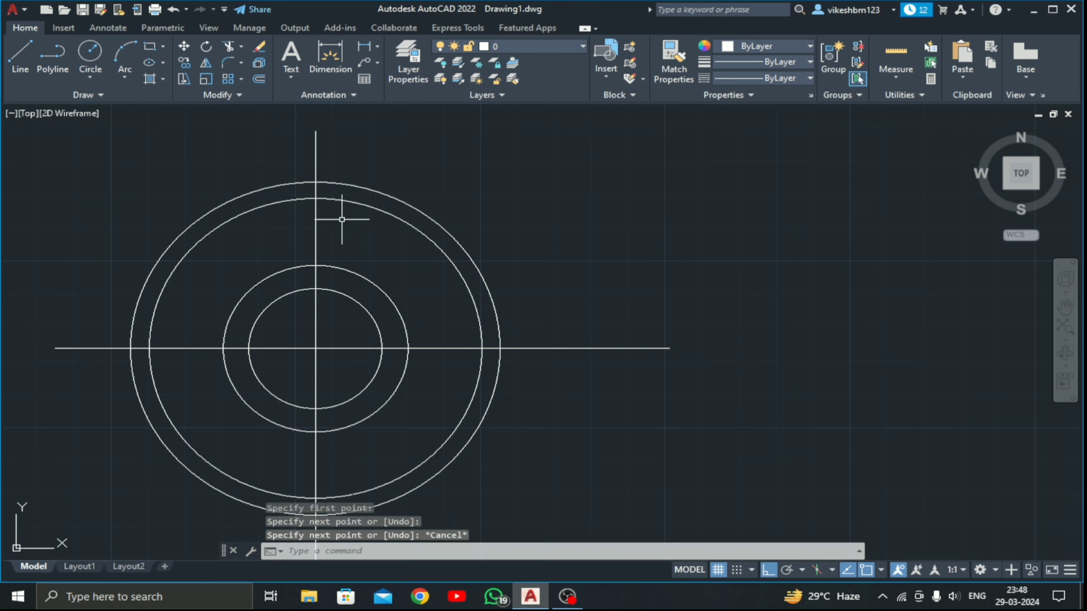
Offset the short vertical line between the two outermost circles by 4 to each side of the centre line
{"action": "left_click", "coordinate": [256, 80]}
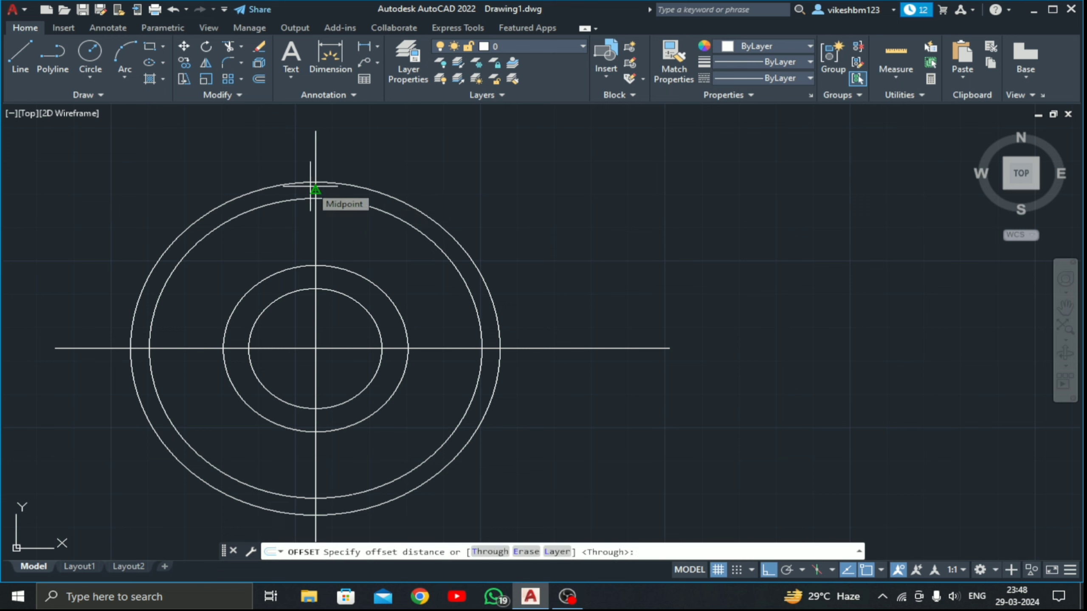
{"action": "type", "text": "4"}
{"action": "key", "text": "Return"}
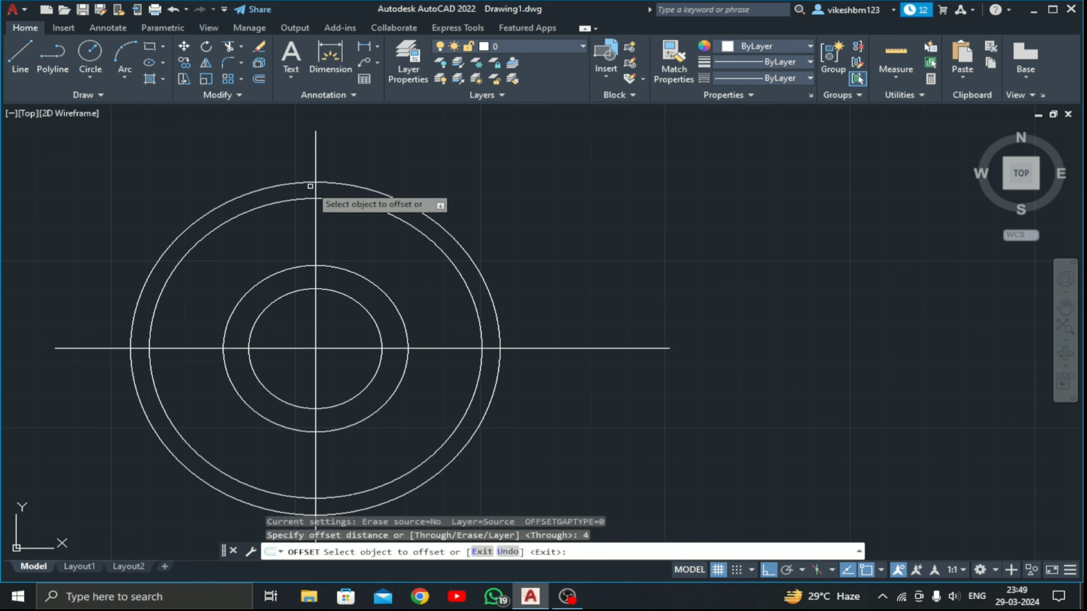
{"action": "left_click", "coordinate": [306, 185]}
{"action": "left_click", "coordinate": [303, 191]}
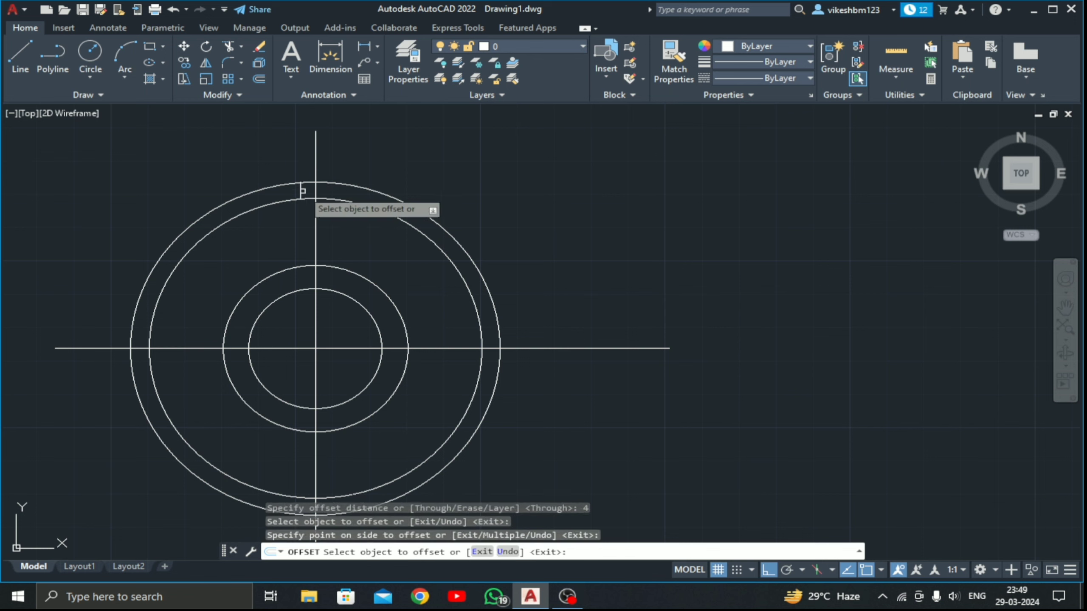
{"action": "left_click", "coordinate": [310, 191]}
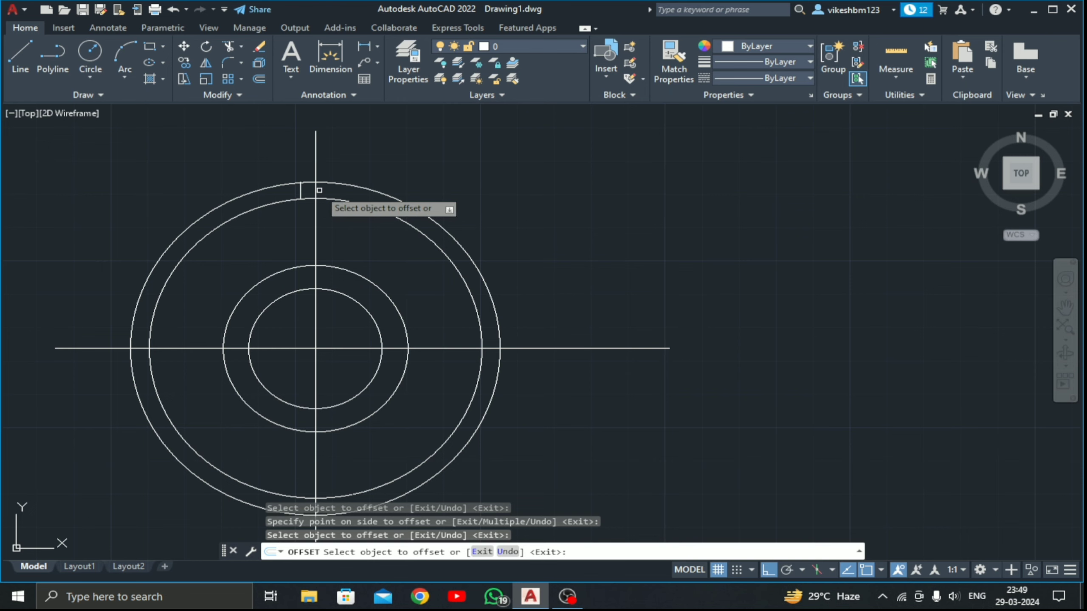
{"action": "left_click", "coordinate": [316, 190]}
{"action": "left_click", "coordinate": [327, 191]}
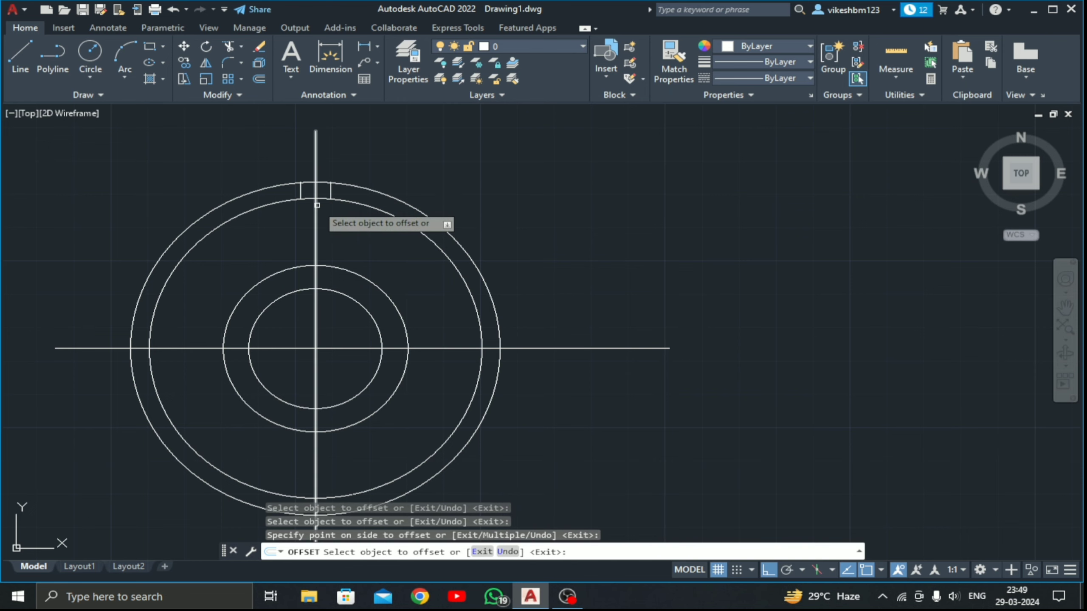
{"action": "key", "text": "Return"}
Extend the lower ends of both offset lines to the radius 45 circle
{"action": "scroll", "coordinate": [306, 201], "scroll_direction": "up", "scroll_amount": 5}
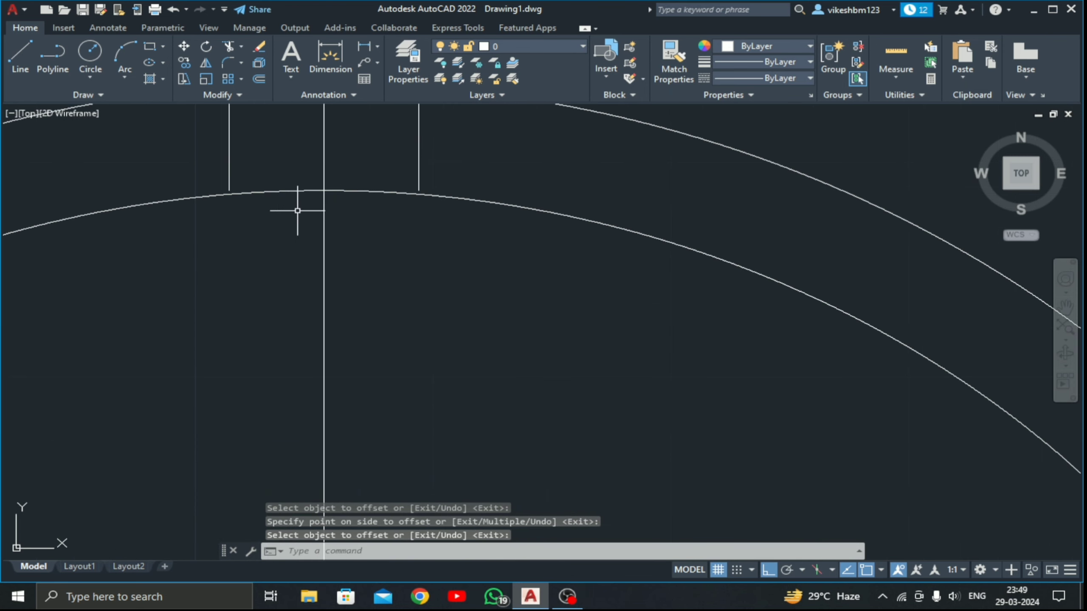
{"action": "middle_click_drag", "start_coordinate": [297, 211], "coordinate": [288, 265]}
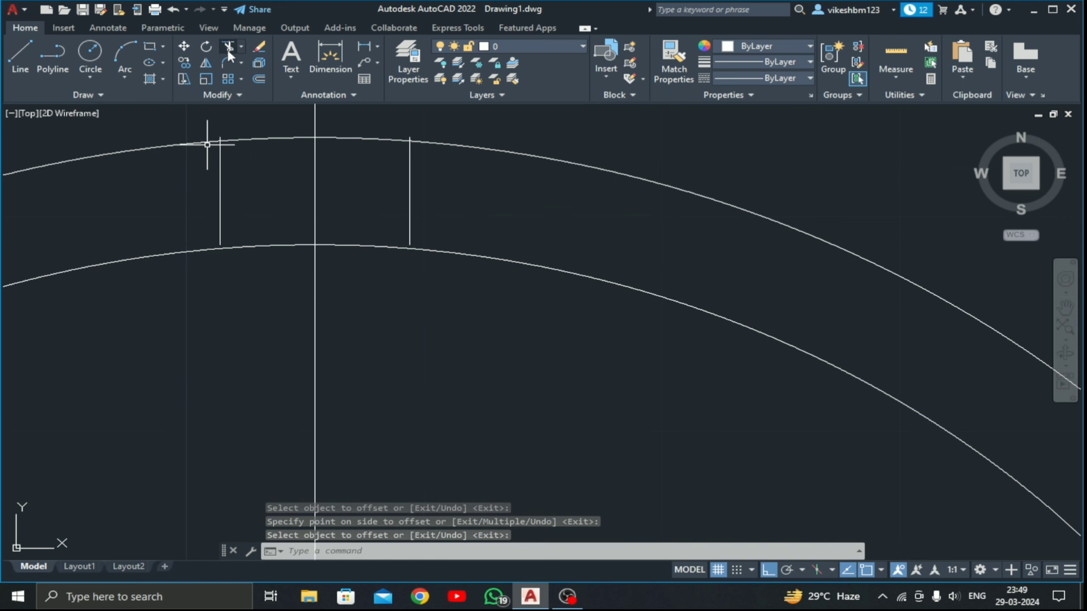
{"action": "left_click", "coordinate": [241, 47]}
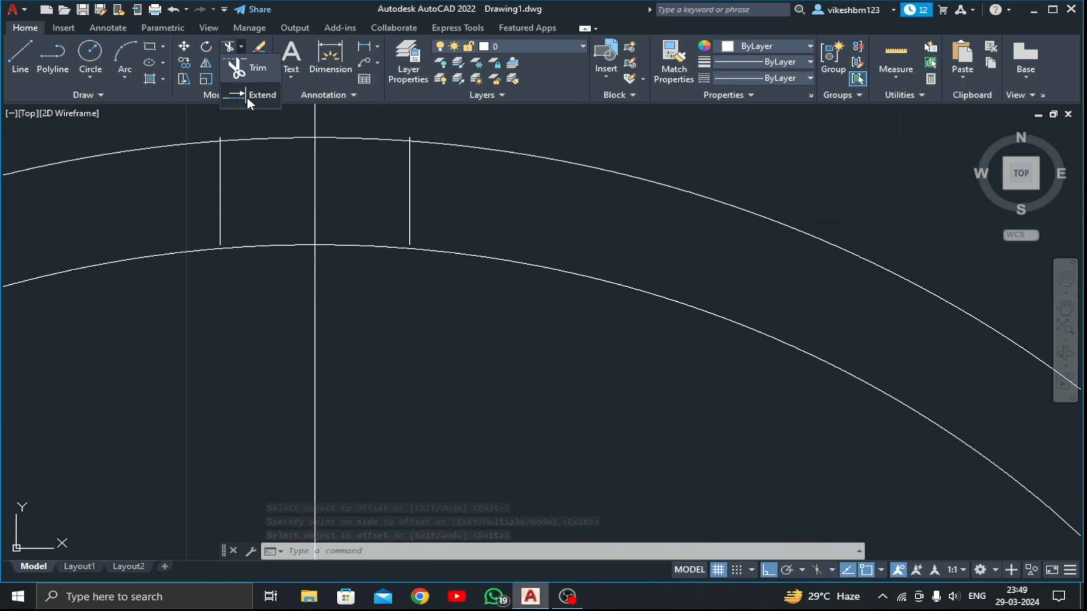
{"action": "left_click", "coordinate": [246, 97]}
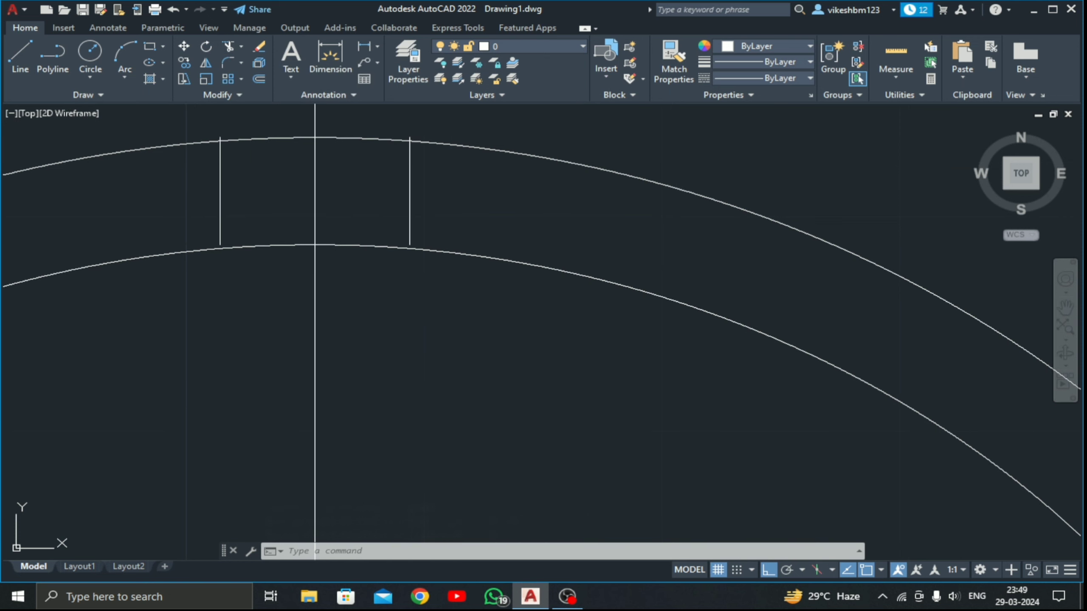
{"action": "left_click", "coordinate": [221, 238]}
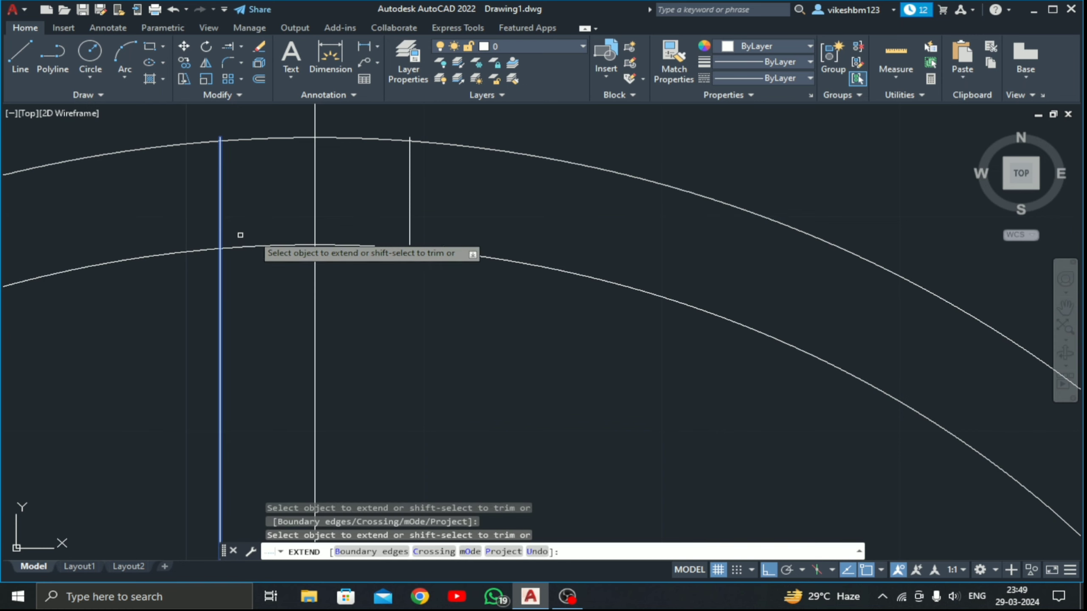
{"action": "left_click", "coordinate": [409, 228]}
{"action": "key", "text": "Return"}
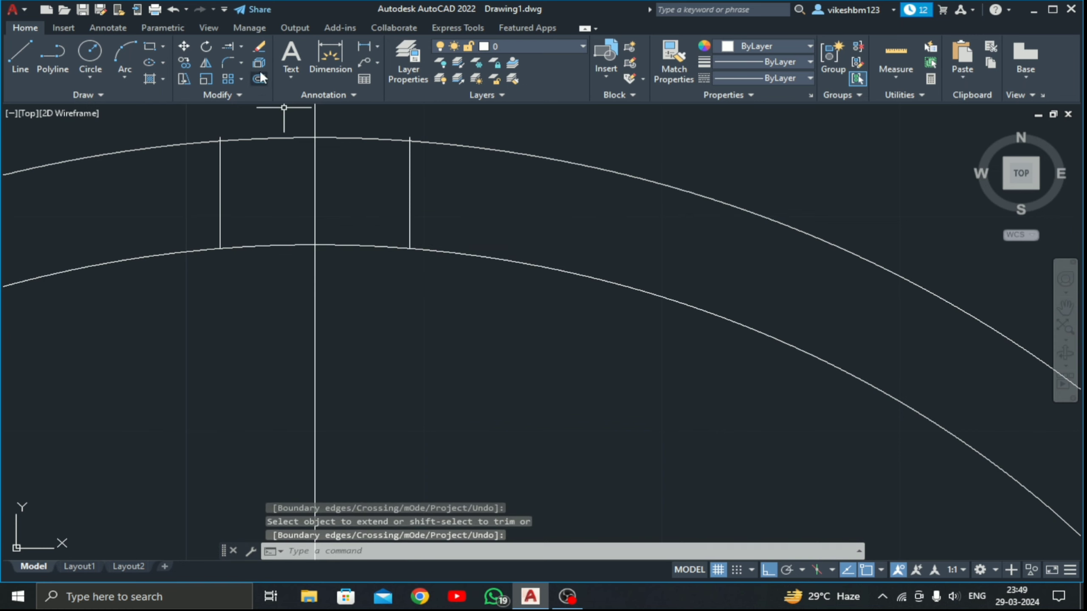
Trim the upper ends of both offset lines where they stick out beyond the radius 50 circle
{"action": "left_click", "coordinate": [229, 46]}
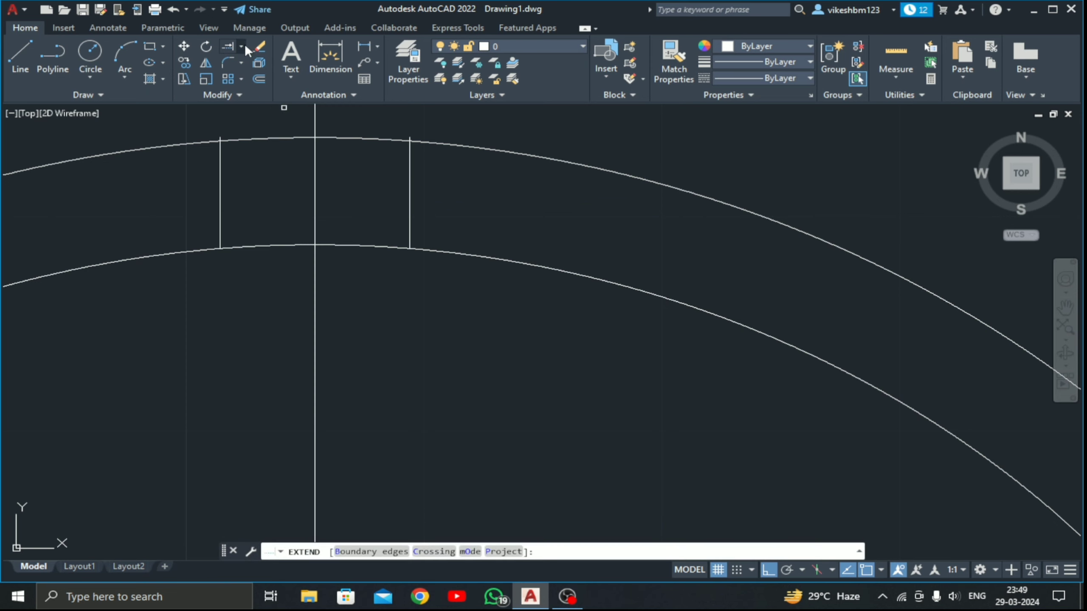
{"action": "left_click", "coordinate": [243, 44]}
{"action": "left_click", "coordinate": [241, 64]}
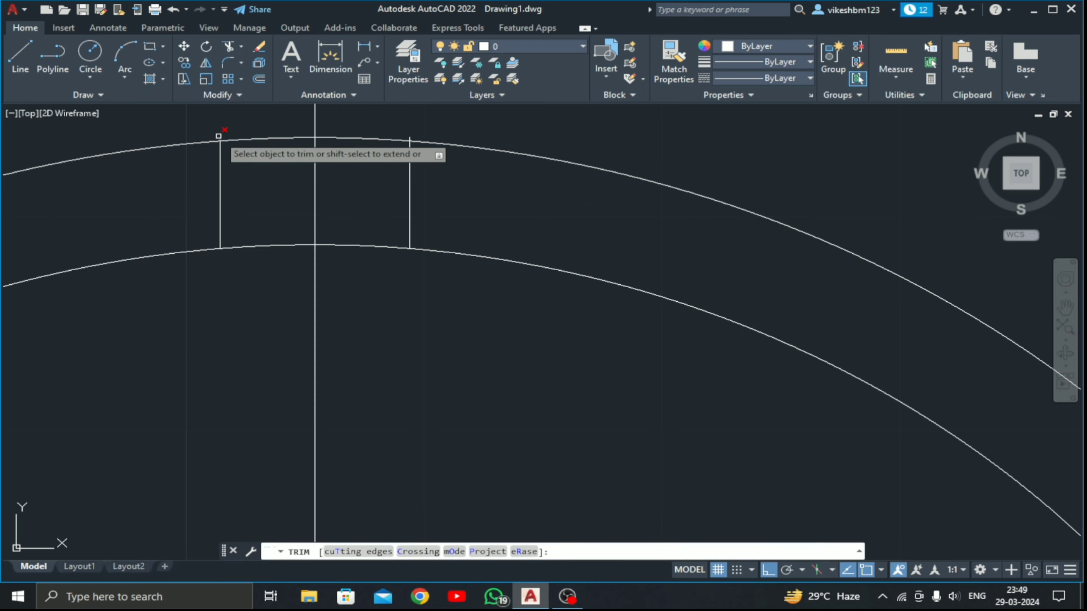
{"action": "scroll", "coordinate": [218, 137], "scroll_direction": "up", "scroll_amount": 4}
{"action": "left_click", "coordinate": [217, 149]}
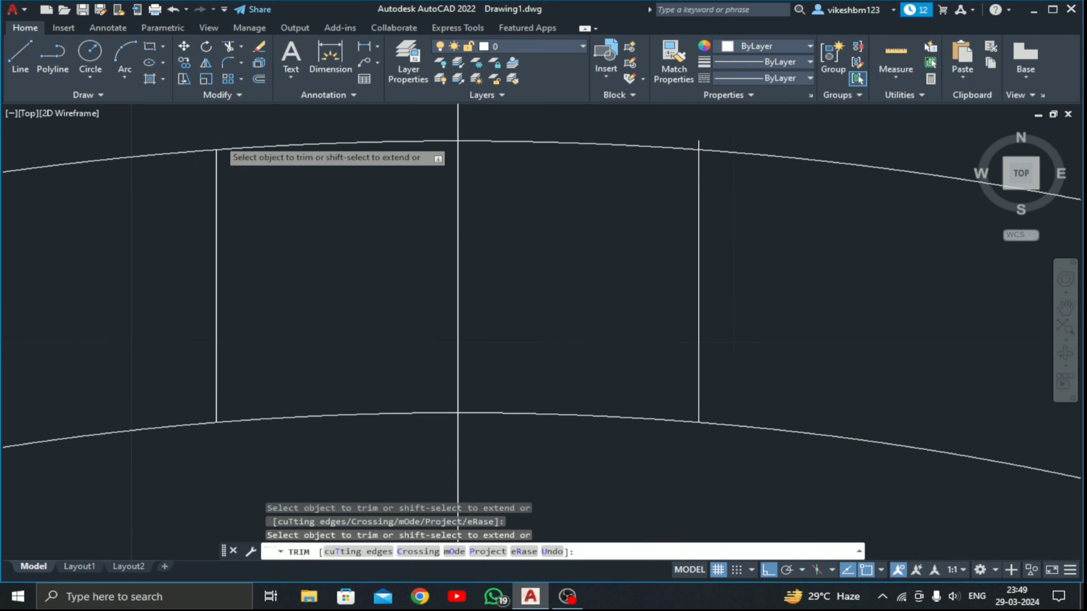
{"action": "scroll", "coordinate": [216, 148], "scroll_direction": "down", "scroll_amount": 4}
{"action": "scroll", "coordinate": [405, 145], "scroll_direction": "up", "scroll_amount": 4}
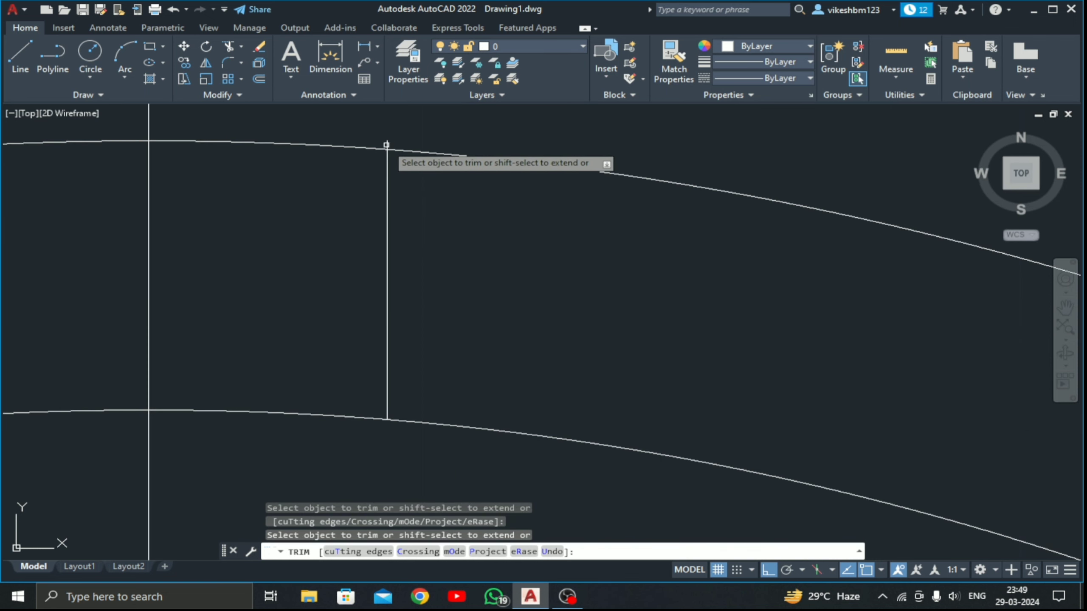
{"action": "scroll", "coordinate": [386, 146], "scroll_direction": "down", "scroll_amount": 5}
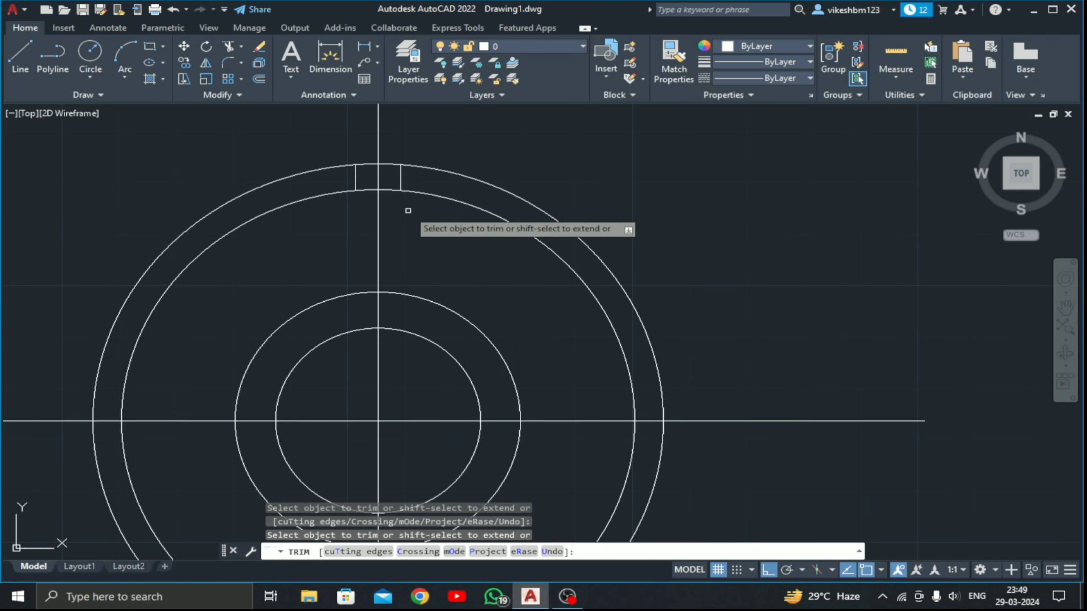
{"action": "key", "text": "Return"}
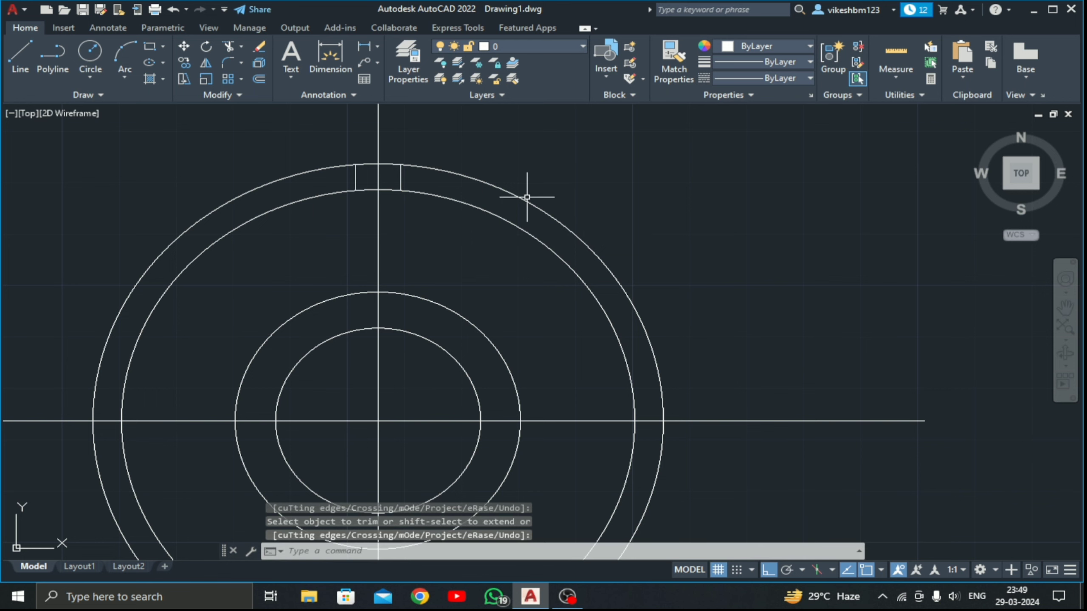
Fillet the corner between the left notch line and the radius 45 circle with radius 2
{"action": "scroll", "coordinate": [398, 177], "scroll_direction": "up", "scroll_amount": 3}
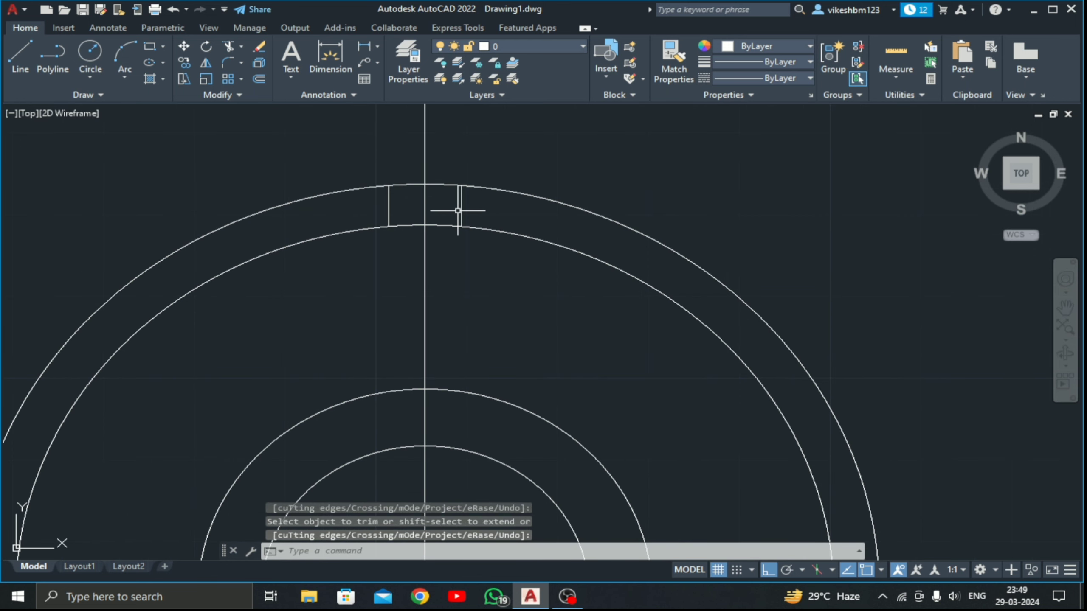
{"action": "left_click", "coordinate": [228, 62]}
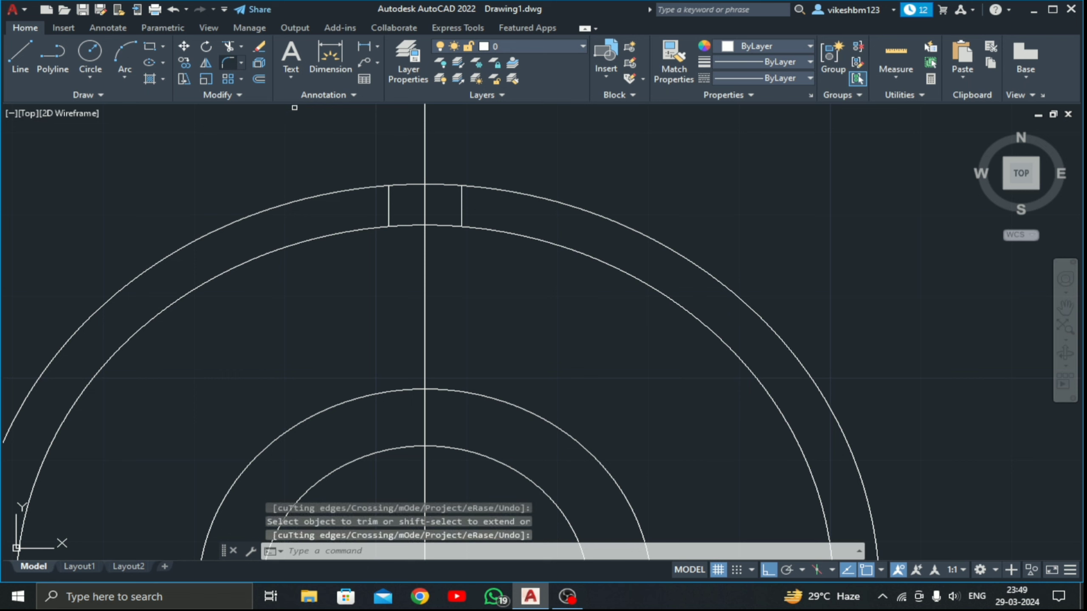
{"action": "type", "text": "r"}
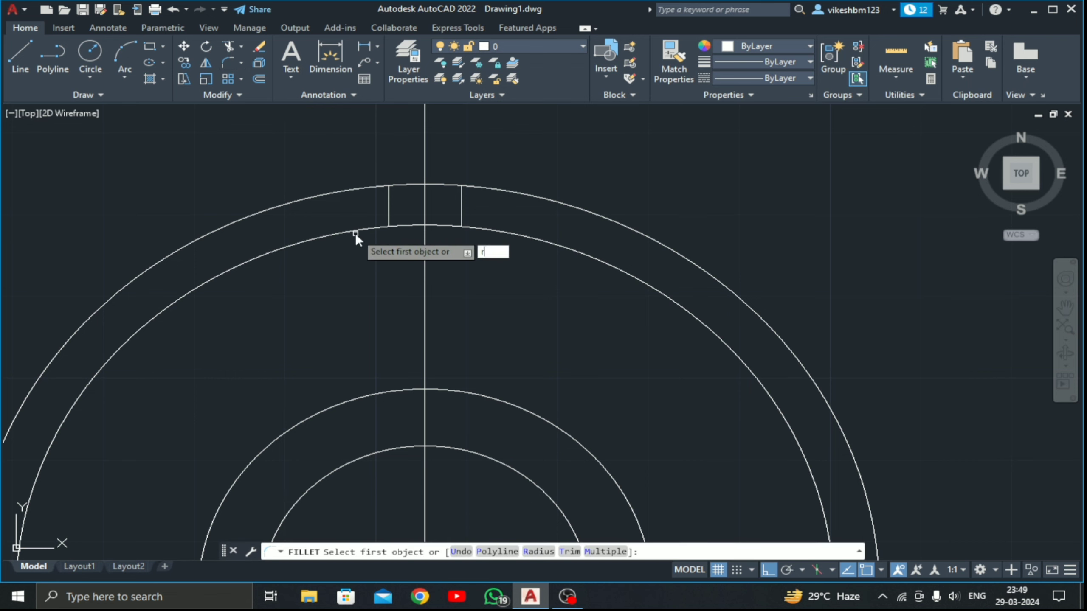
{"action": "key", "text": "Return"}
{"action": "type", "text": "2"}
{"action": "key", "text": "Return"}
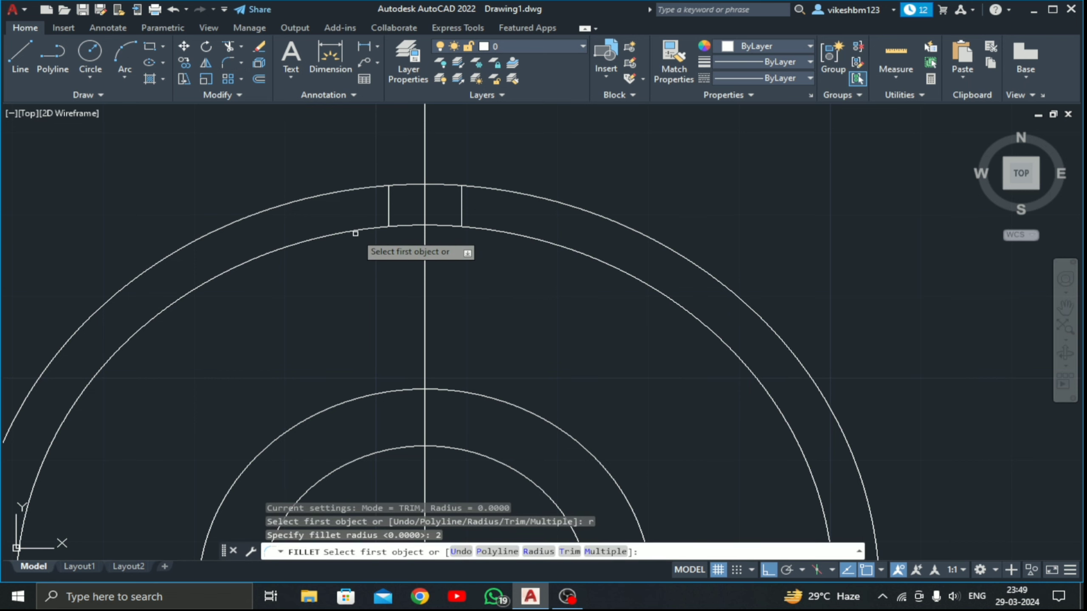
{"action": "left_click", "coordinate": [371, 230]}
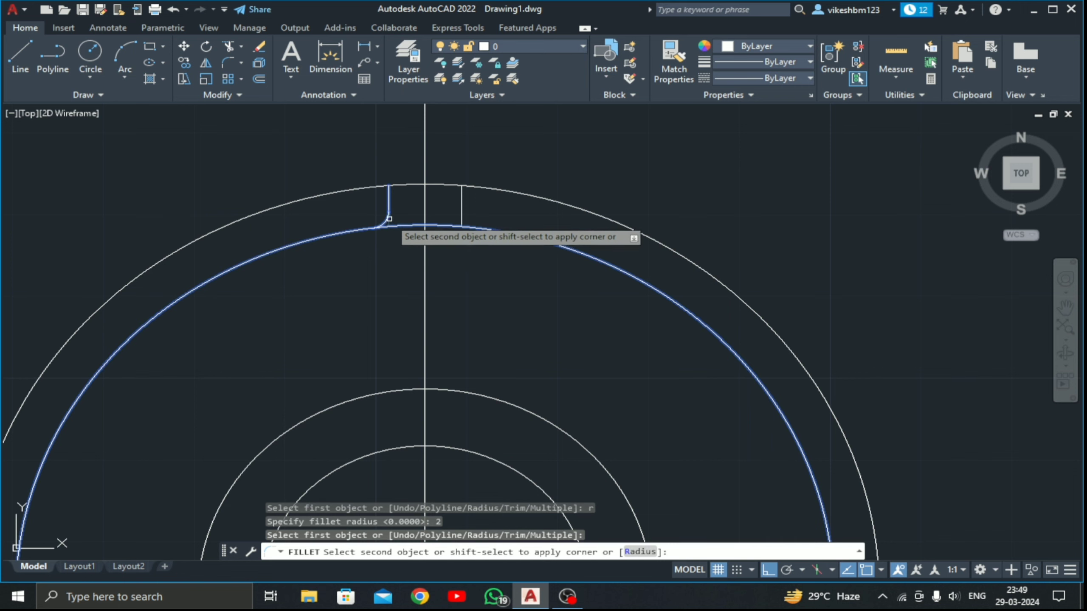
{"action": "left_click", "coordinate": [388, 216]}
Fillet the corner between the right notch line and the radius 45 circle with the same radius 2
{"action": "key", "text": "Return"}
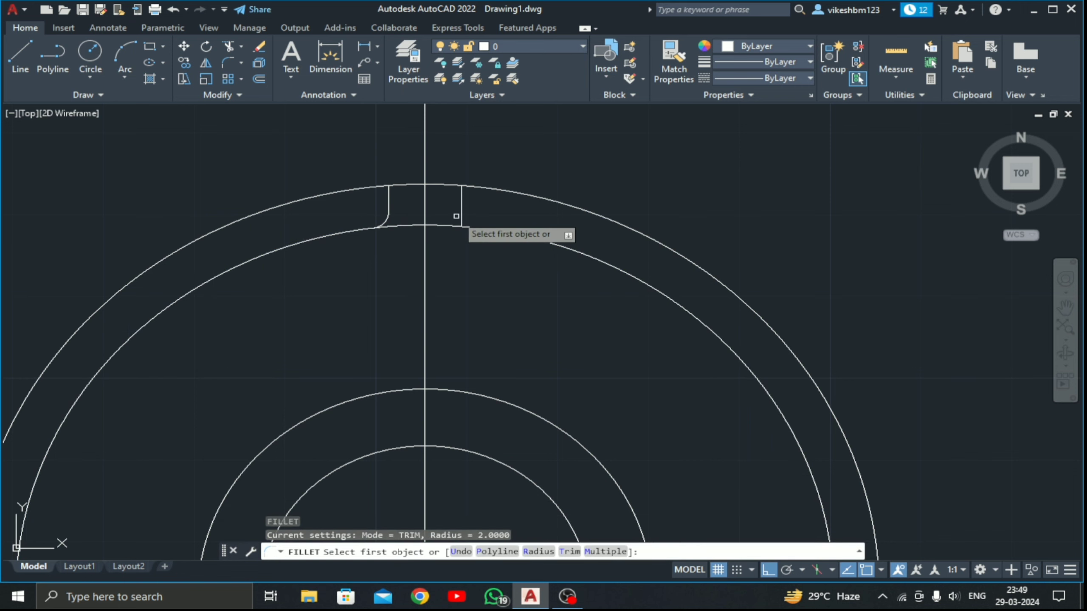
{"action": "left_click", "coordinate": [462, 215]}
{"action": "left_click", "coordinate": [477, 231]}
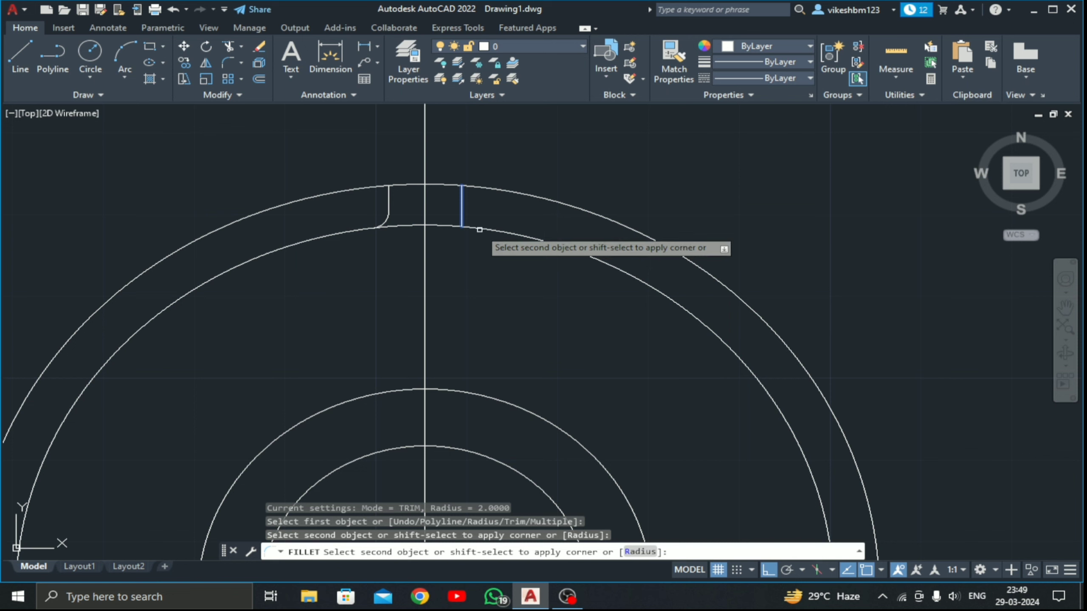
{"action": "left_click", "coordinate": [480, 230]}
{"action": "key", "text": "Return"}
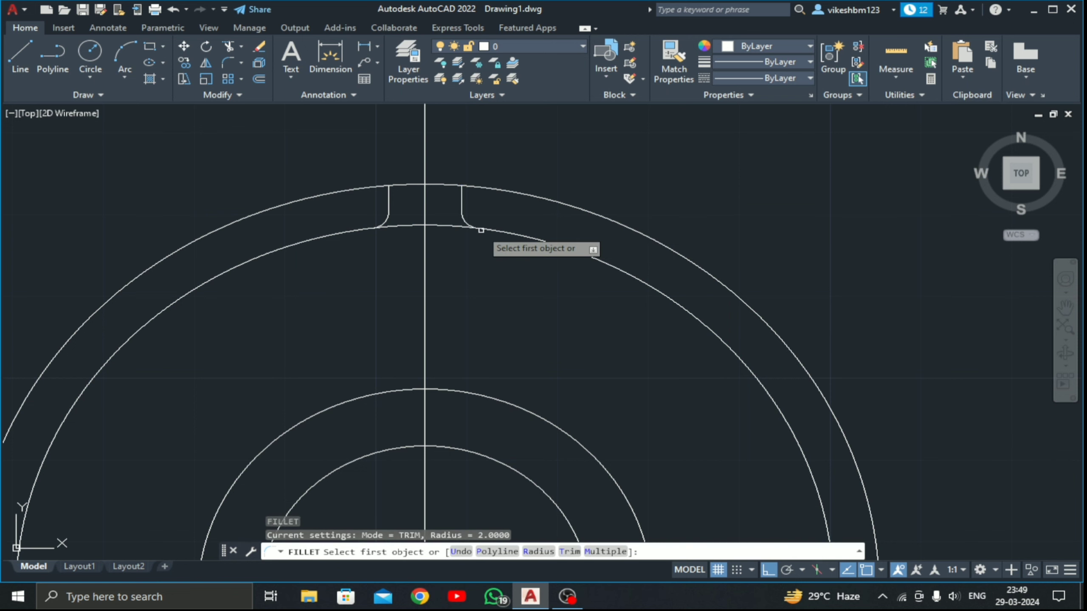
{"action": "key", "text": "Escape"}
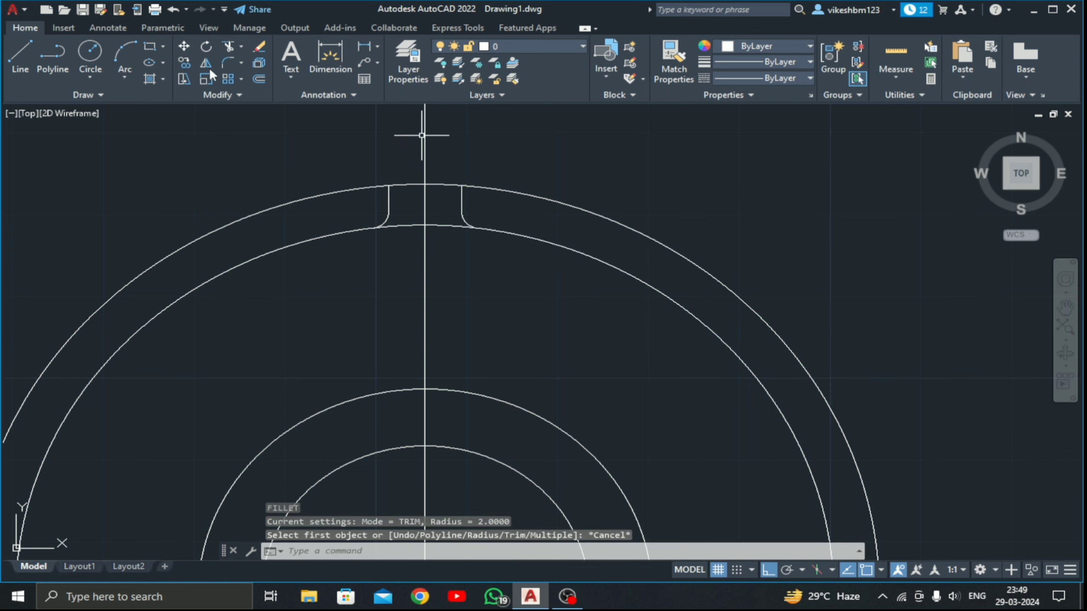
Fillet the corner between the left notch line and the radius 50 circle with radius 1
{"action": "left_click", "coordinate": [225, 61]}
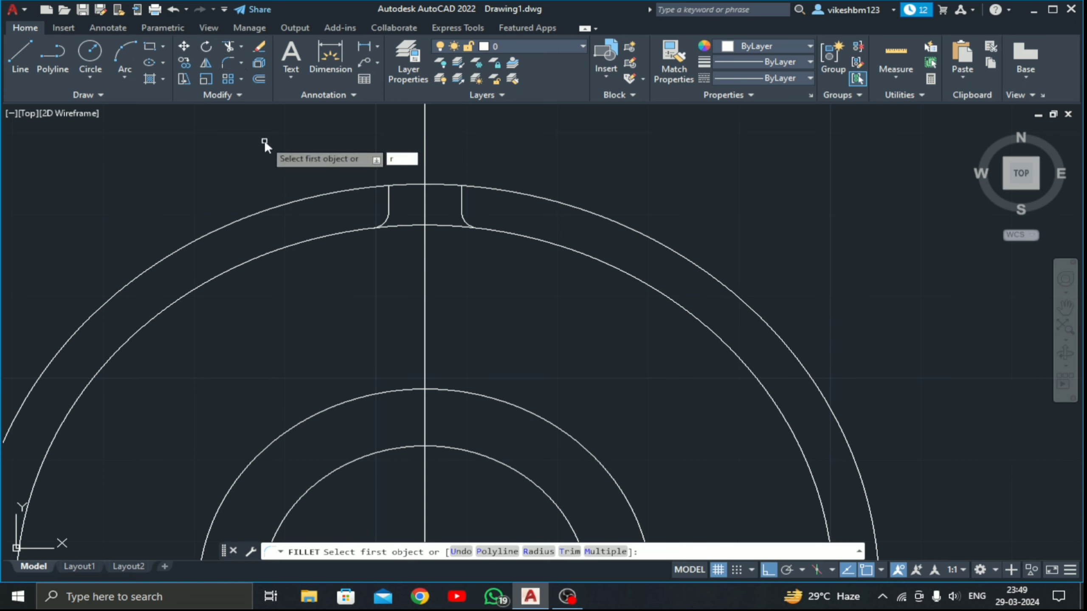
{"action": "type", "text": "r"}
{"action": "key", "text": "Return"}
{"action": "type", "text": "1"}
{"action": "key", "text": "Return"}
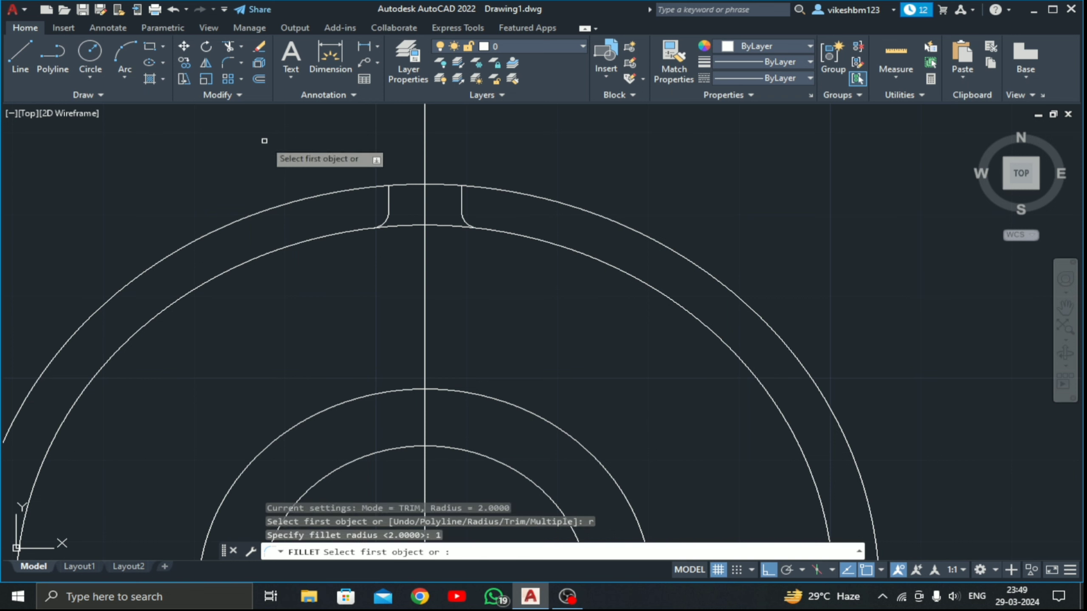
{"action": "left_click", "coordinate": [389, 195]}
{"action": "left_click", "coordinate": [400, 184]}
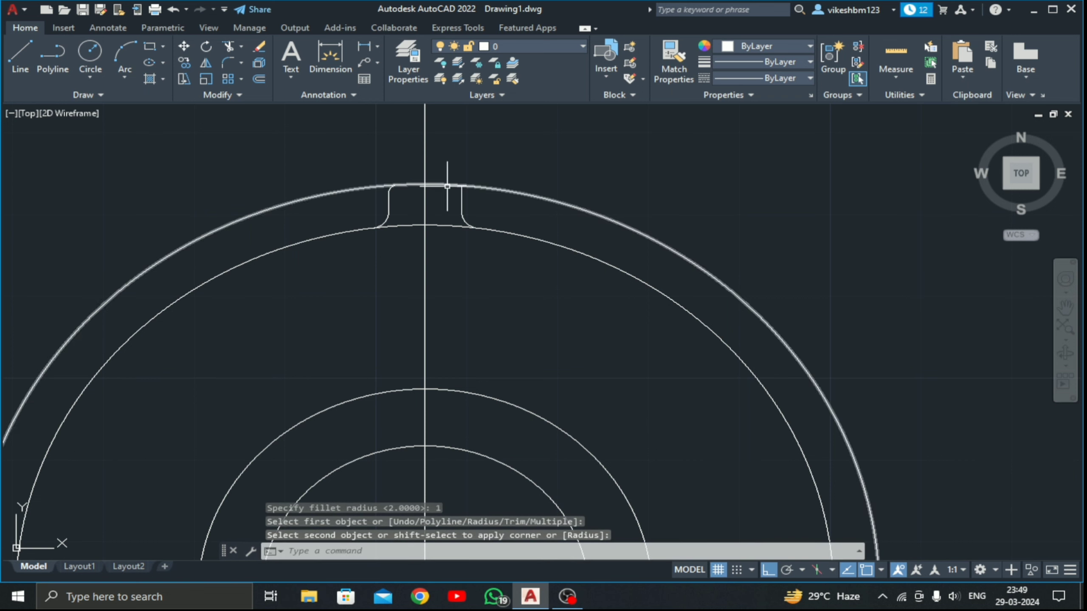
Fillet the corner between the right notch line and the radius 50 circle with the same radius 1
{"action": "left_click", "coordinate": [228, 63]}
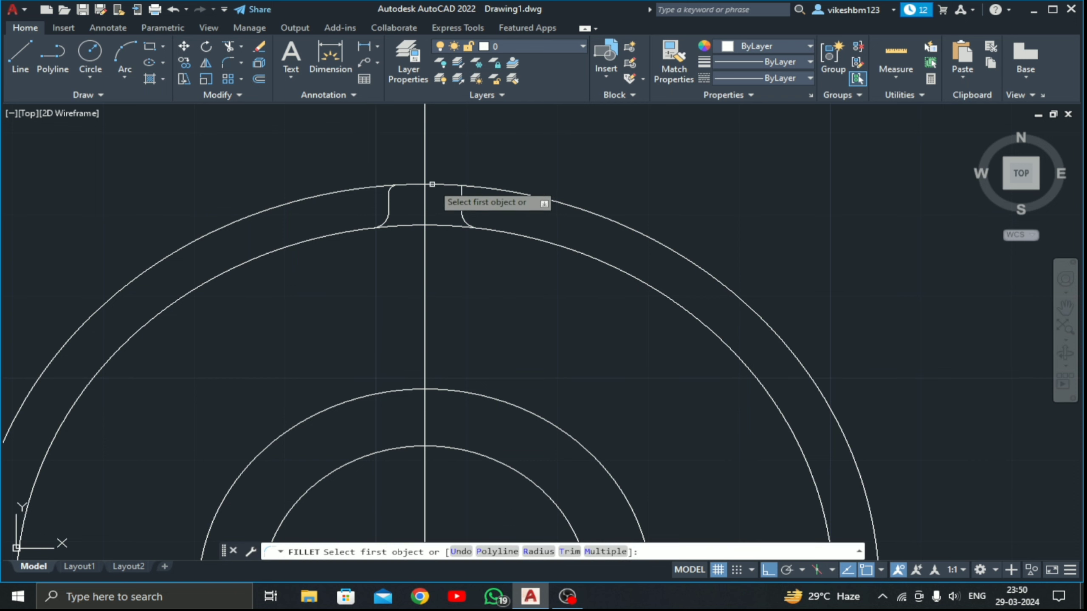
{"action": "left_click", "coordinate": [468, 186]}
{"action": "left_click", "coordinate": [461, 191]}
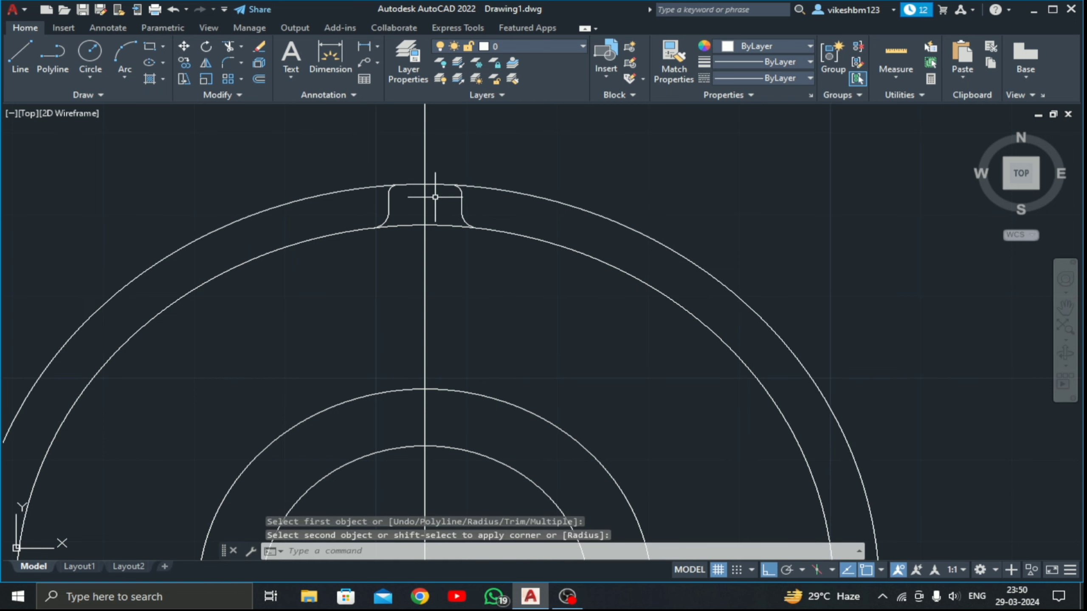
Trim the outermost circle on both sides of the filleted profile down to the horizontal centre line
{"action": "scroll", "coordinate": [492, 203], "scroll_direction": "down", "scroll_amount": 3}
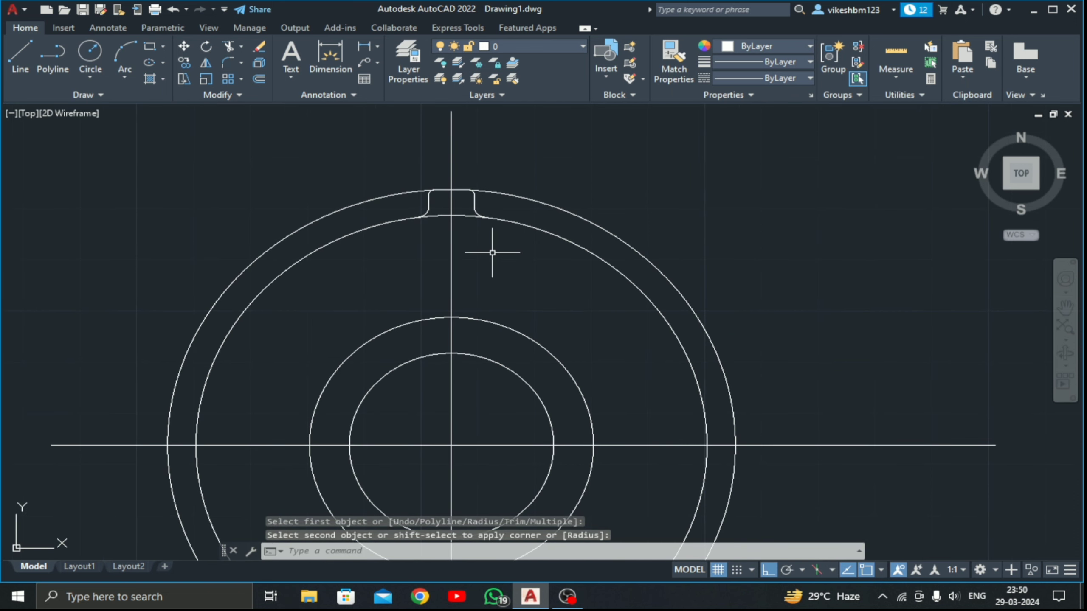
{"action": "left_click", "coordinate": [227, 46]}
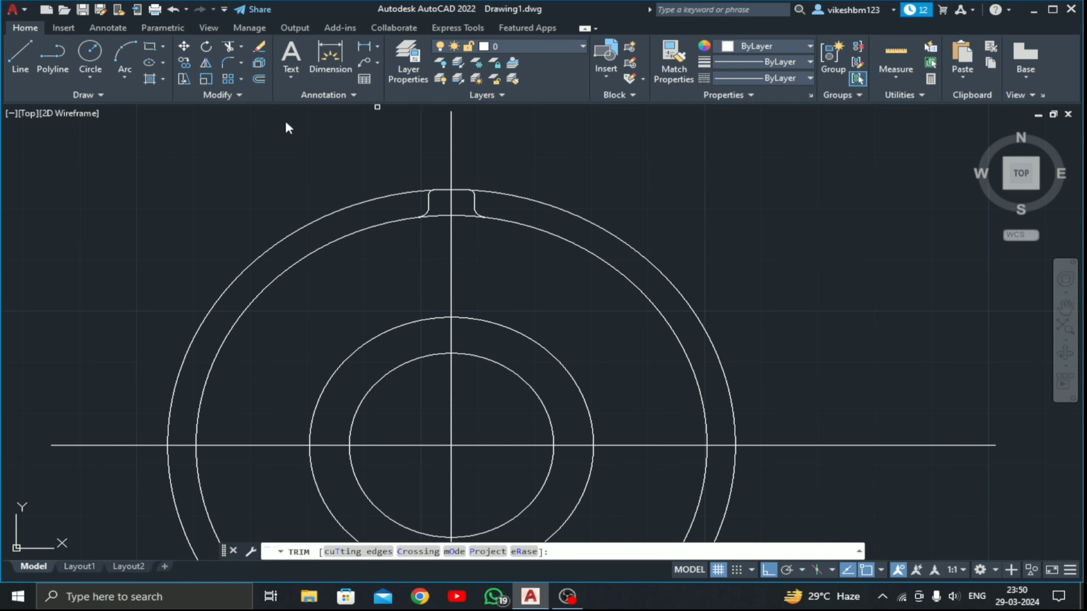
{"action": "left_click", "coordinate": [377, 198]}
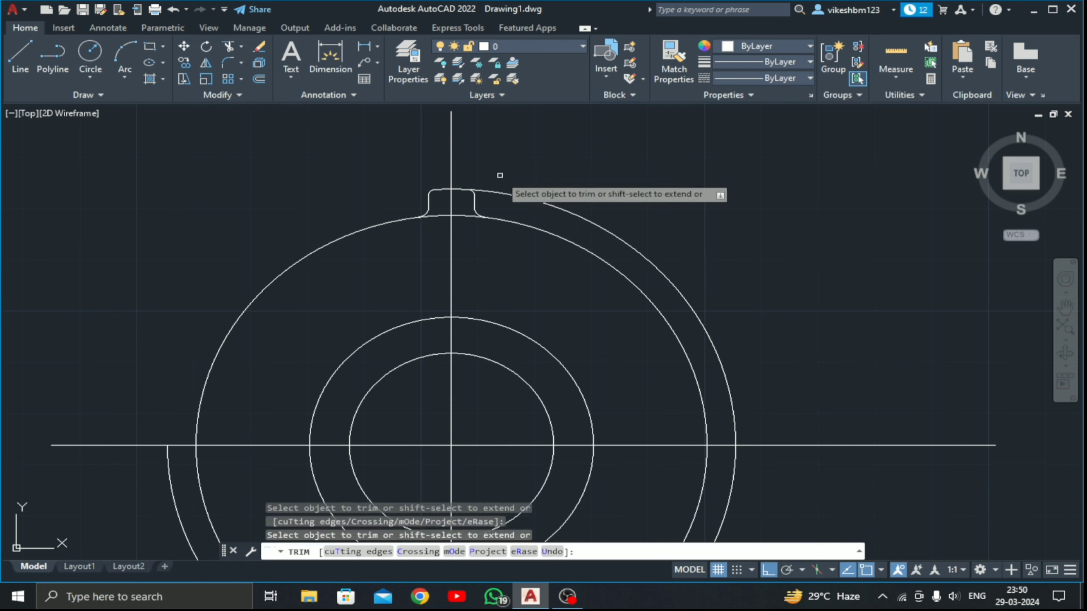
{"action": "left_click", "coordinate": [505, 193]}
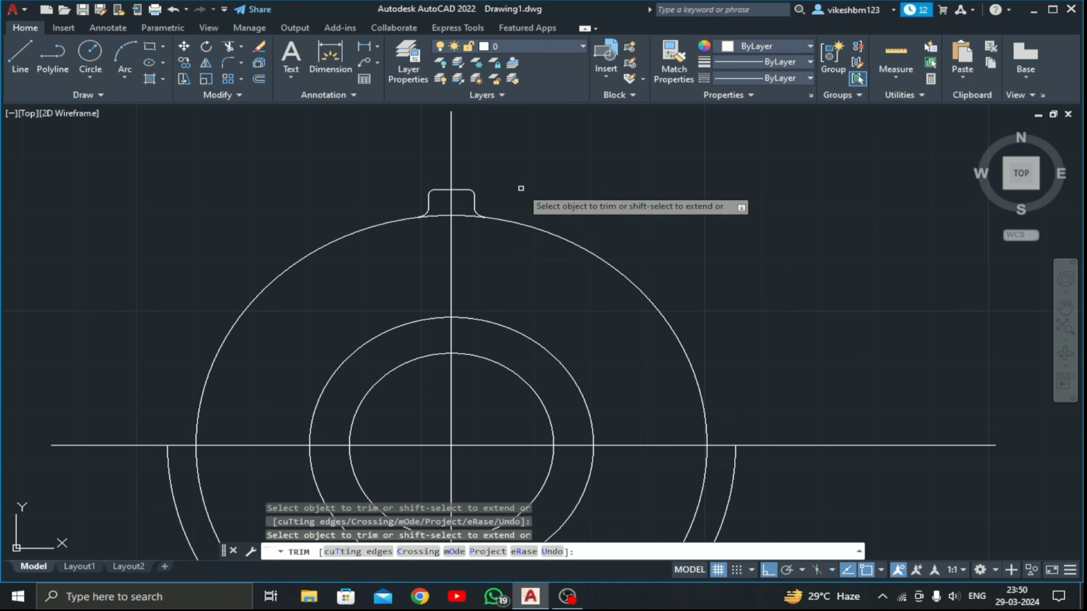
{"action": "key", "text": "Return"}
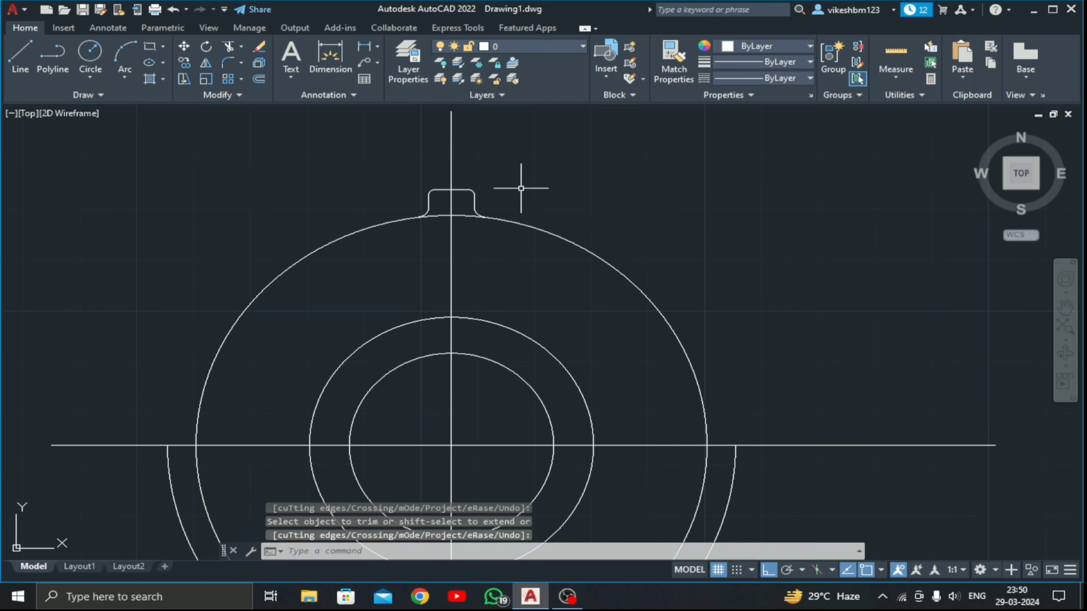
Select all segments of the filleted profile above the radius 45 circle and reverse their direction
{"action": "left_click", "coordinate": [442, 215]}
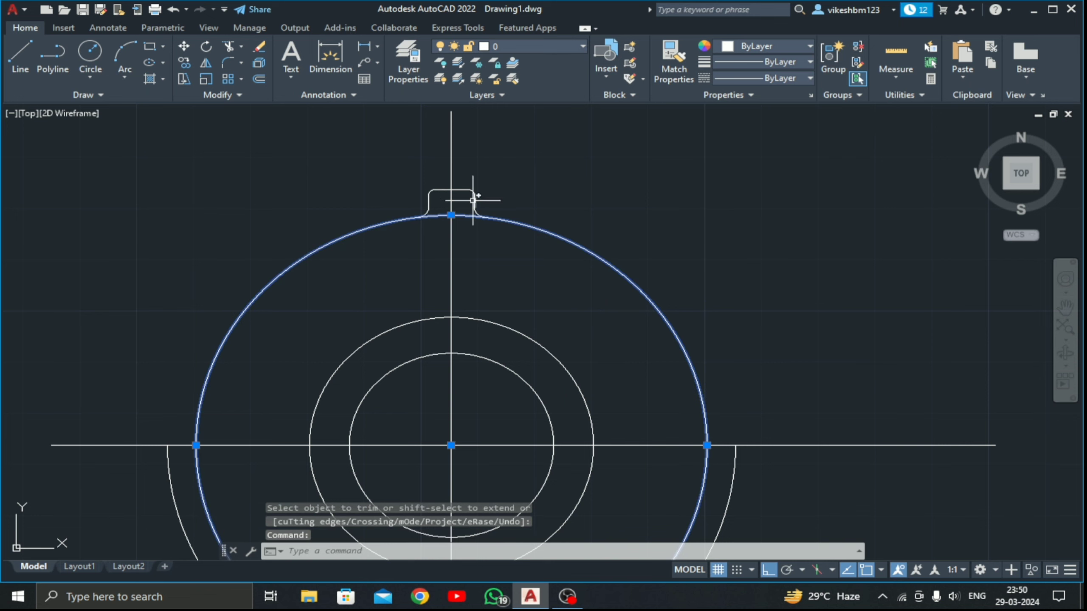
{"action": "key", "text": "Escape"}
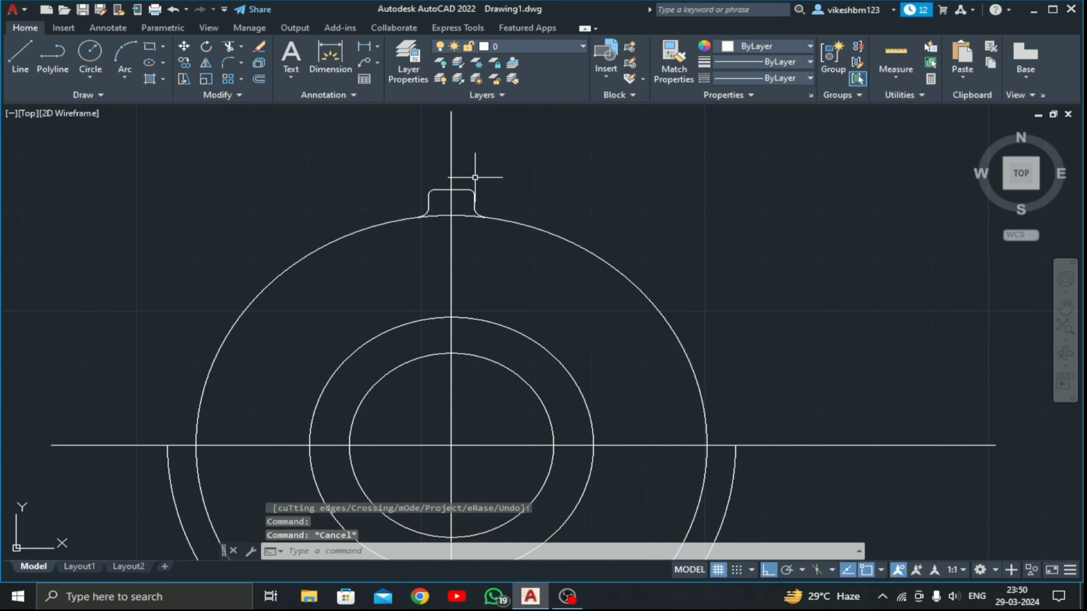
{"action": "left_click", "coordinate": [483, 187]}
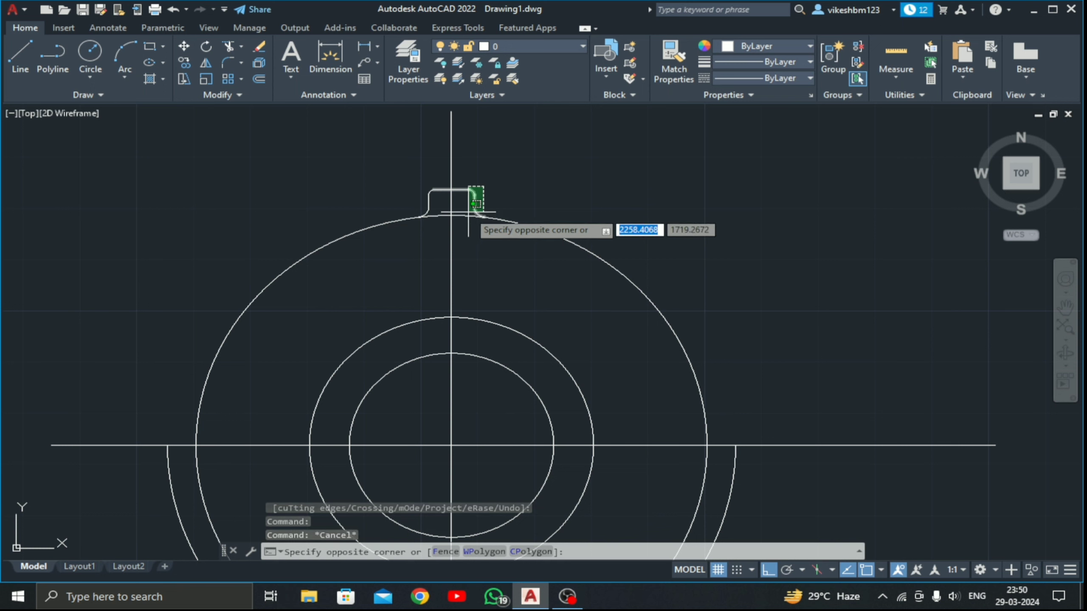
{"action": "left_click", "coordinate": [469, 212]}
{"action": "left_click", "coordinate": [443, 178]}
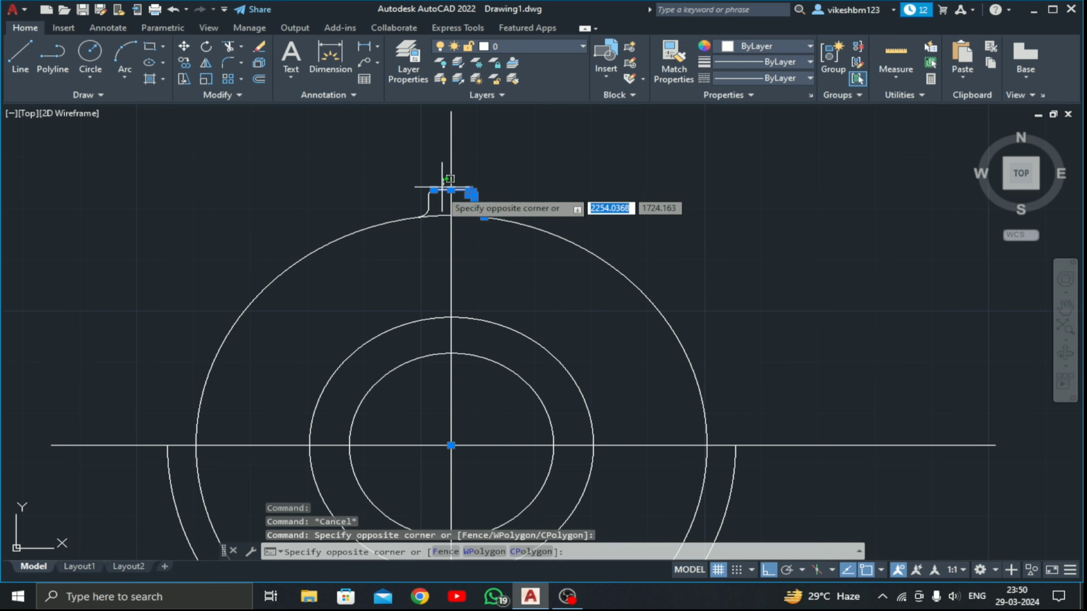
{"action": "left_click", "coordinate": [414, 220]}
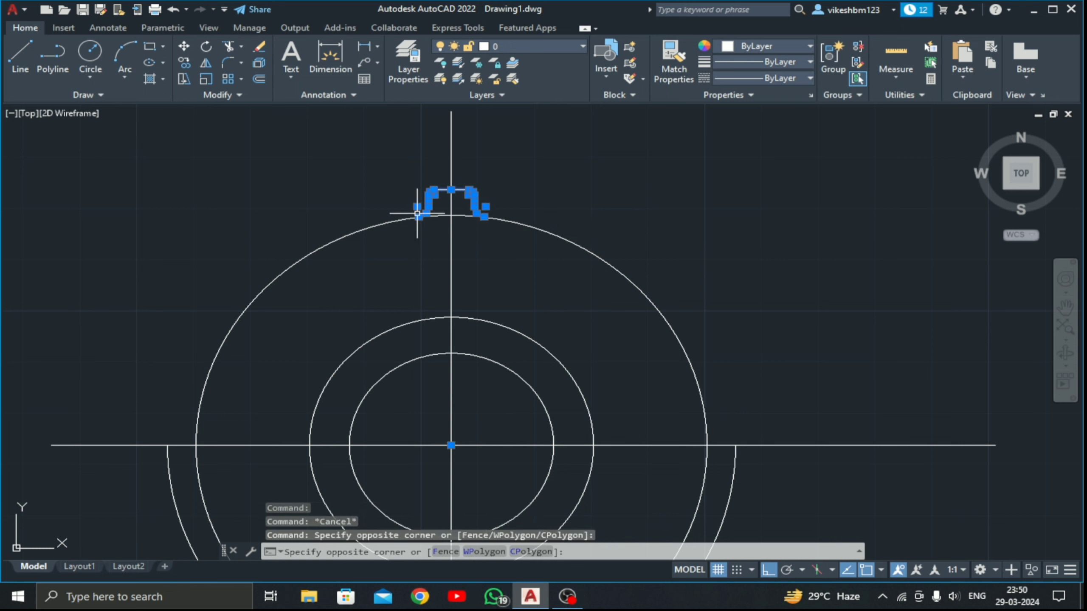
{"action": "left_click", "coordinate": [240, 95]}
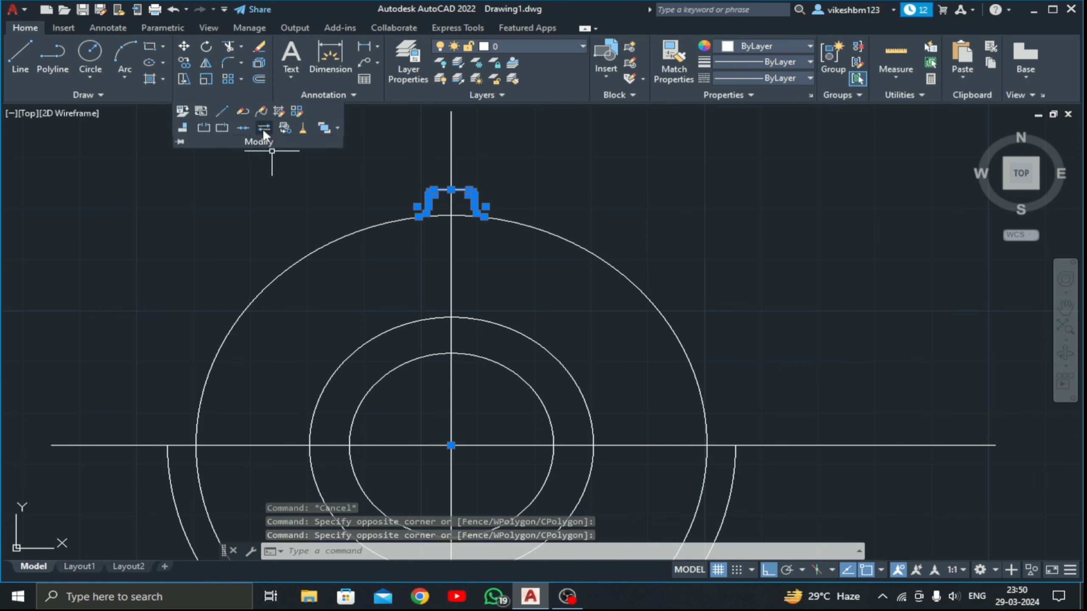
{"action": "left_click", "coordinate": [263, 129]}
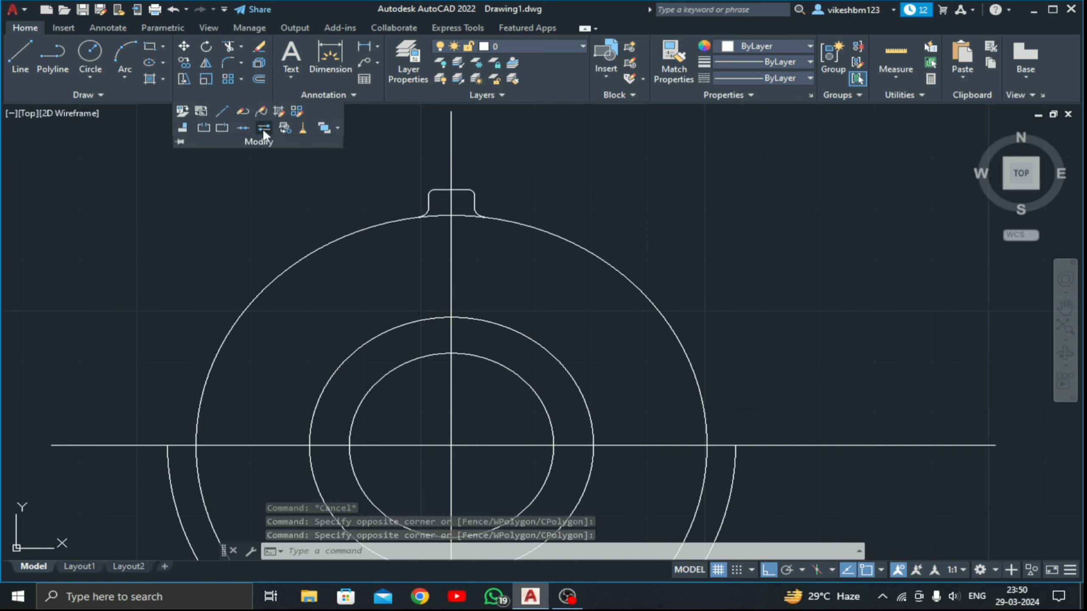
Join the lines, fillets and top arc of the profile above the radius 45 circle into one polyline
{"action": "left_click", "coordinate": [486, 176]}
{"action": "left_click", "coordinate": [461, 210]}
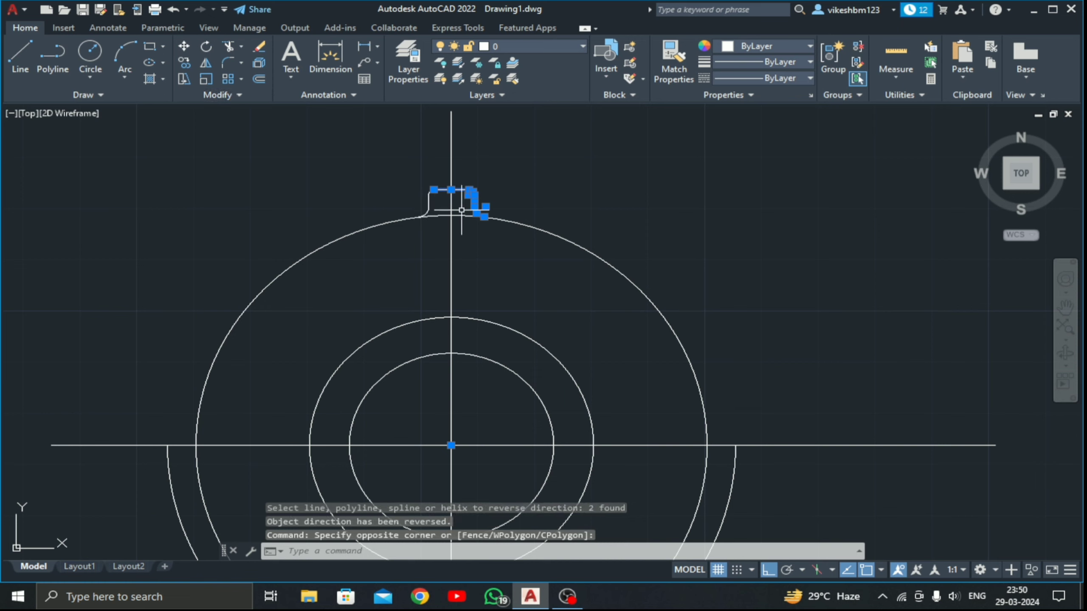
{"action": "left_click", "coordinate": [439, 176]}
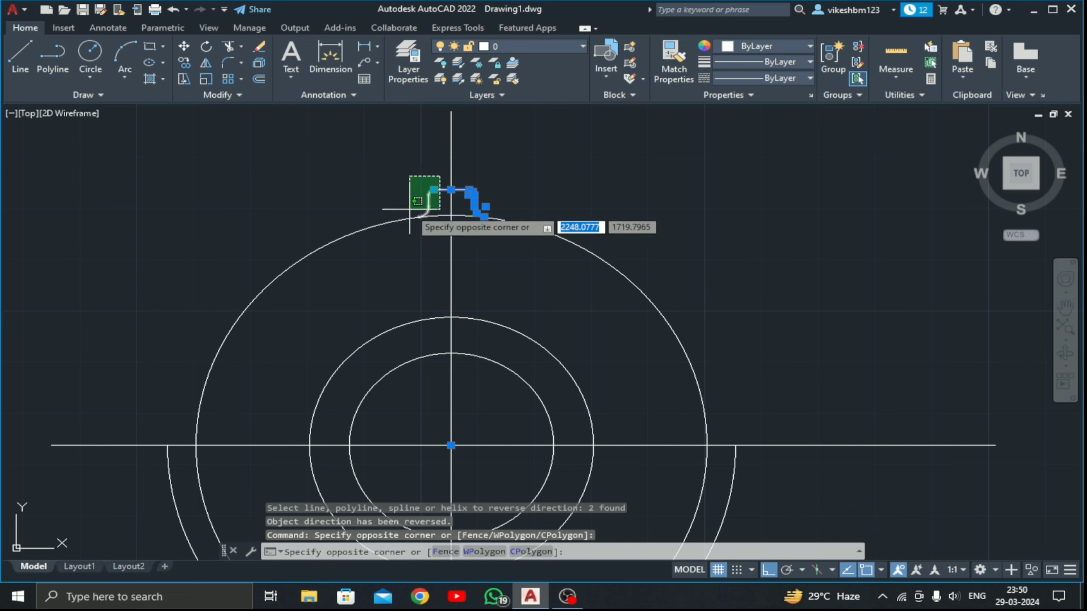
{"action": "left_click", "coordinate": [410, 214]}
{"action": "left_click", "coordinate": [229, 95]}
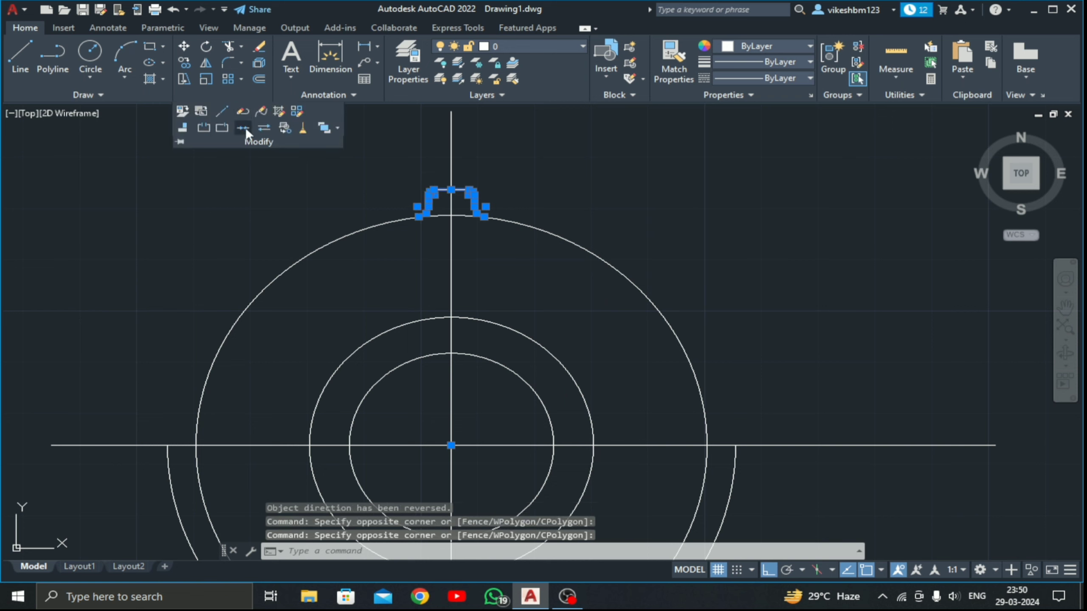
{"action": "left_click", "coordinate": [243, 128]}
Create a polar array of the joined tooth profile around the circles' common centre with 20 items over 360 degrees
{"action": "scroll", "coordinate": [428, 190], "scroll_direction": "up", "scroll_amount": 2}
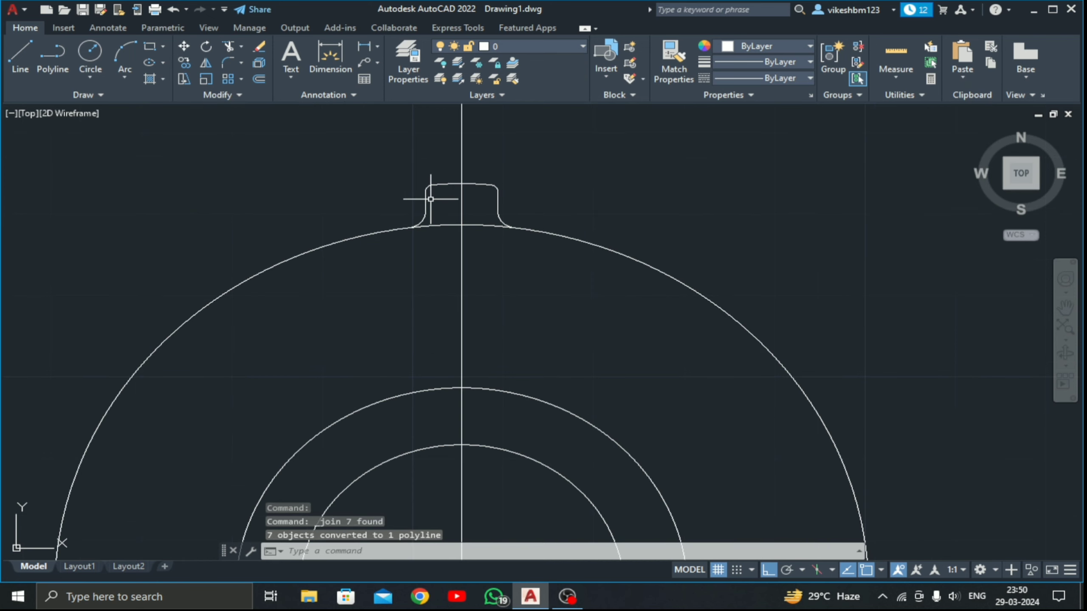
{"action": "scroll", "coordinate": [424, 196], "scroll_direction": "down", "scroll_amount": 2}
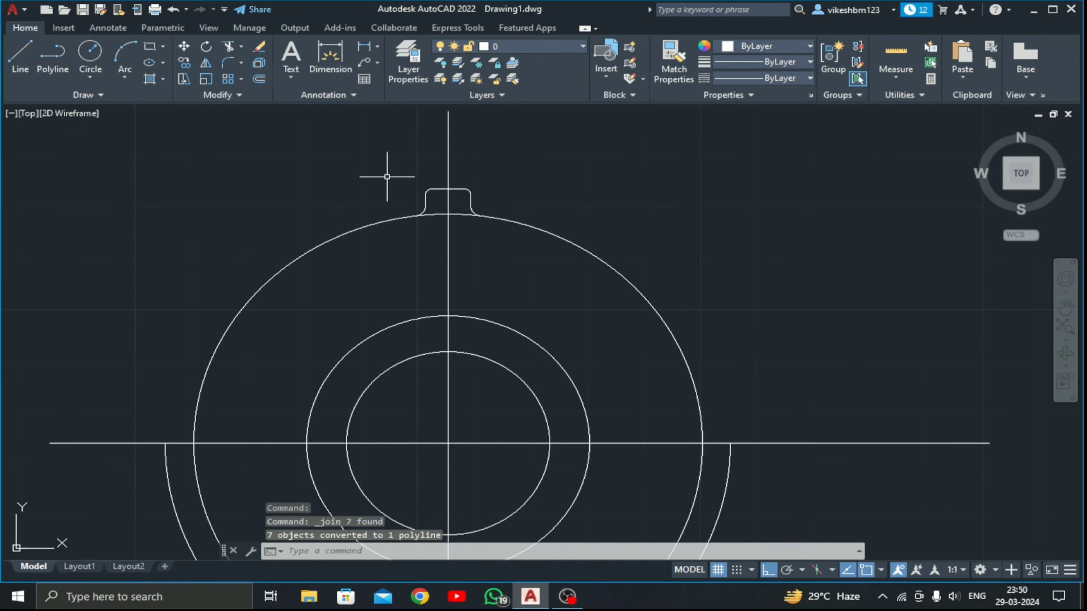
{"action": "scroll", "coordinate": [433, 229], "scroll_direction": "down", "scroll_amount": 2}
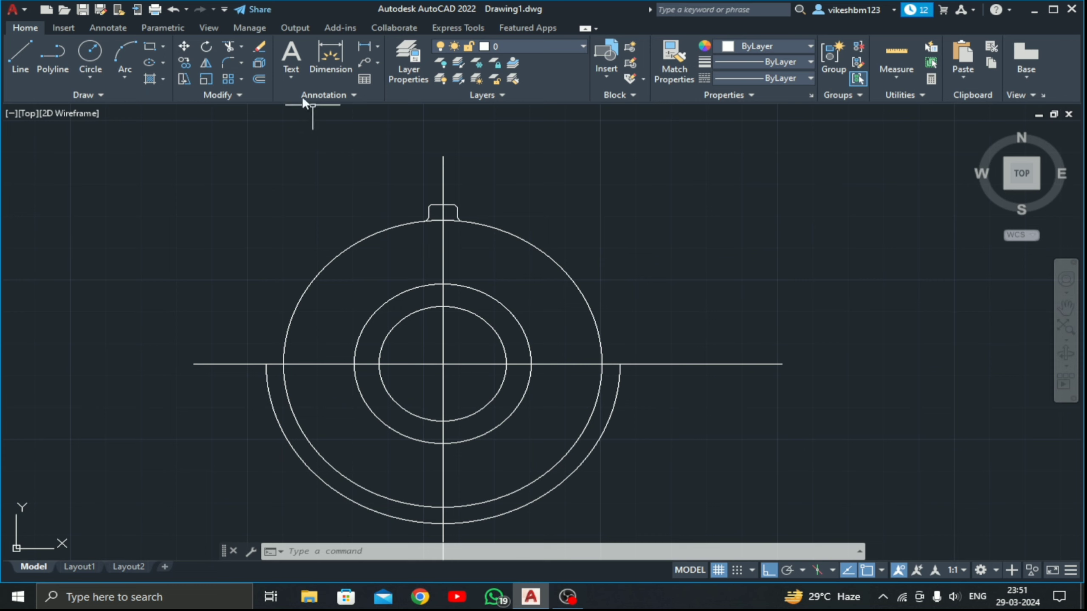
{"action": "left_click", "coordinate": [240, 80]}
{"action": "left_click", "coordinate": [259, 156]}
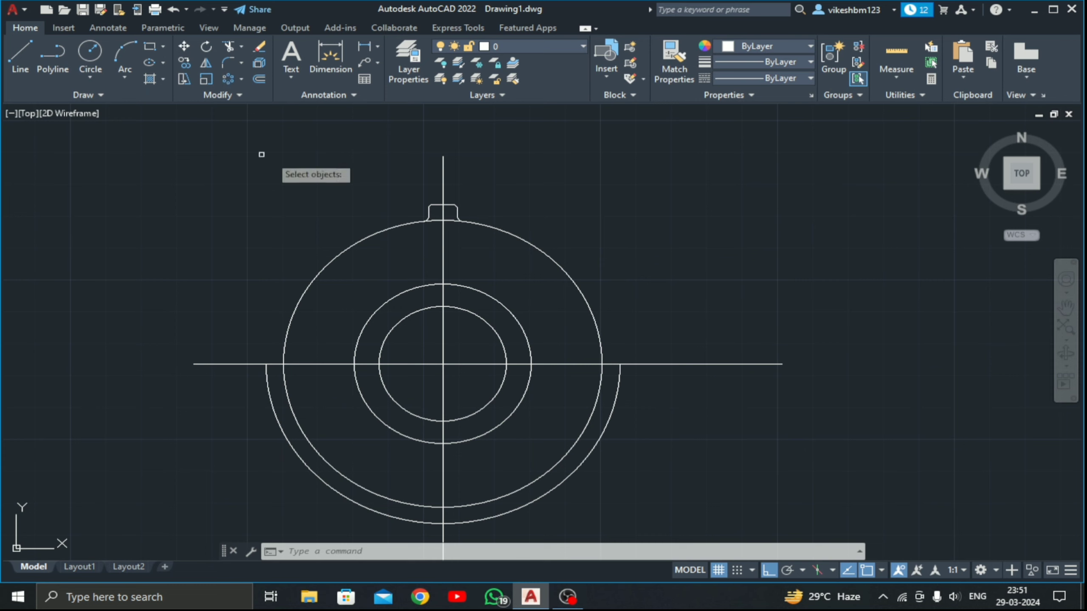
{"action": "left_click", "coordinate": [451, 206]}
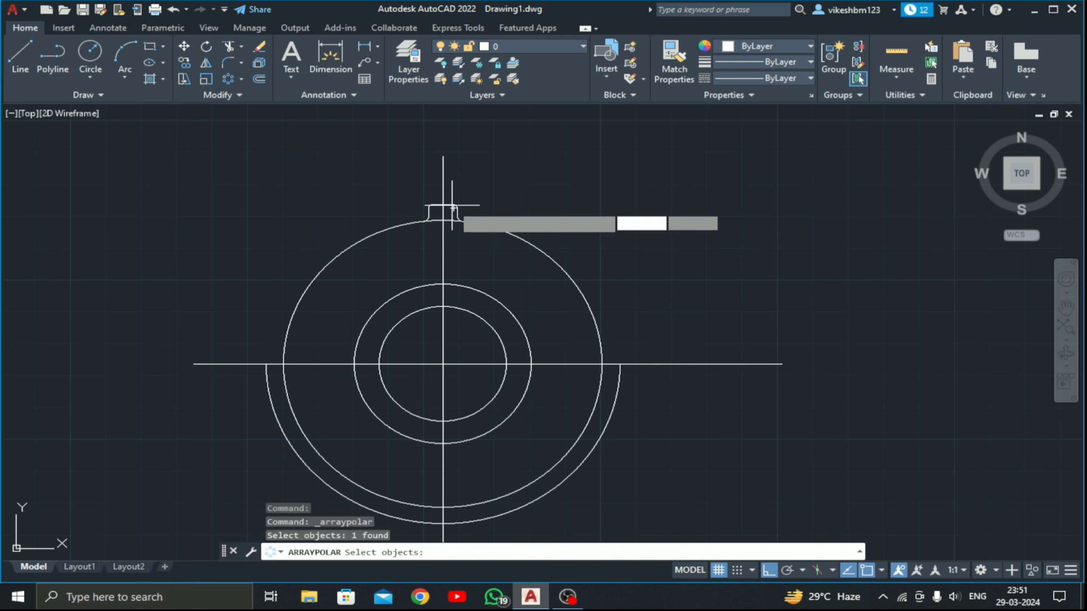
{"action": "key", "text": "Return"}
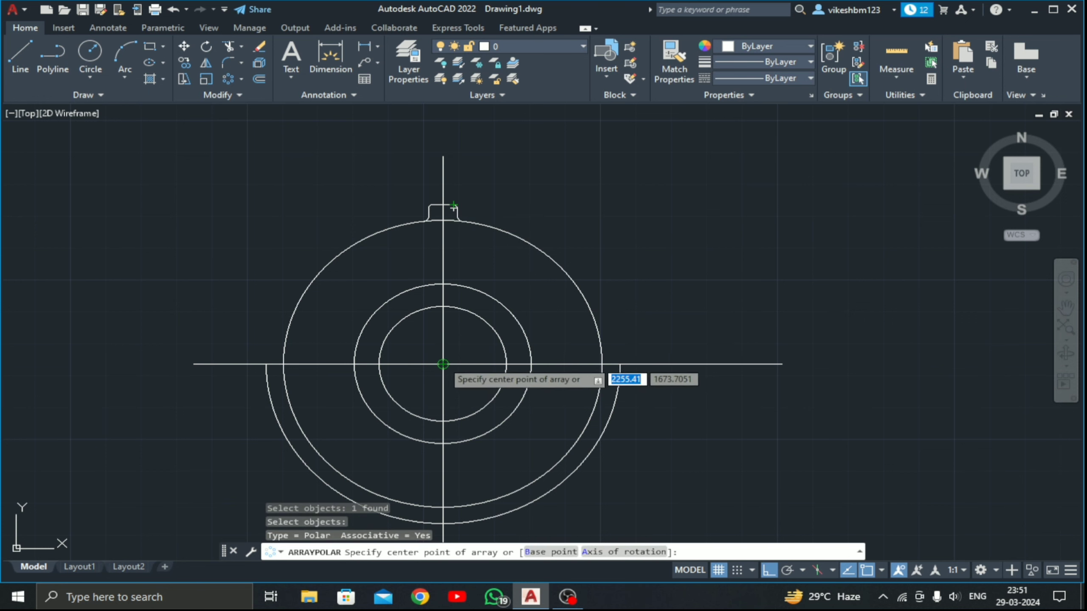
{"action": "left_click", "coordinate": [444, 363]}
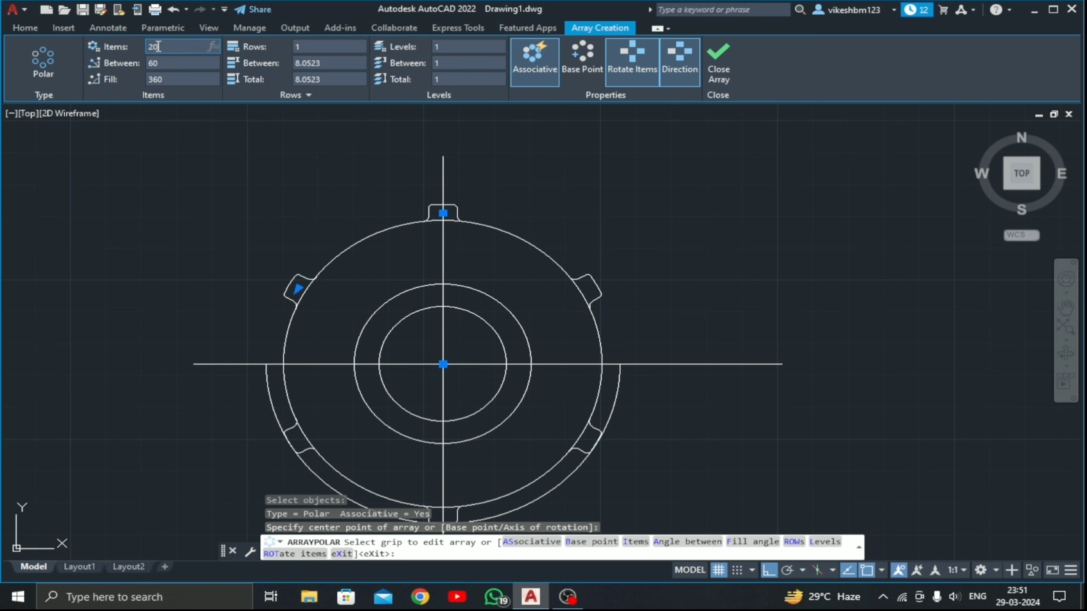
{"action": "key", "text": "Return"}
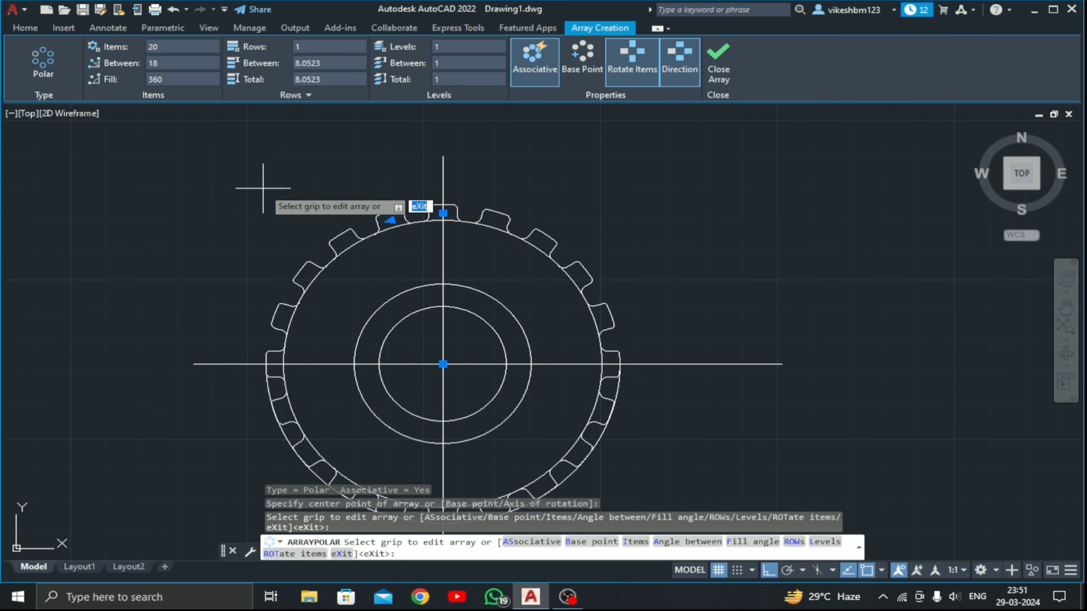
{"action": "key", "text": "Return"}
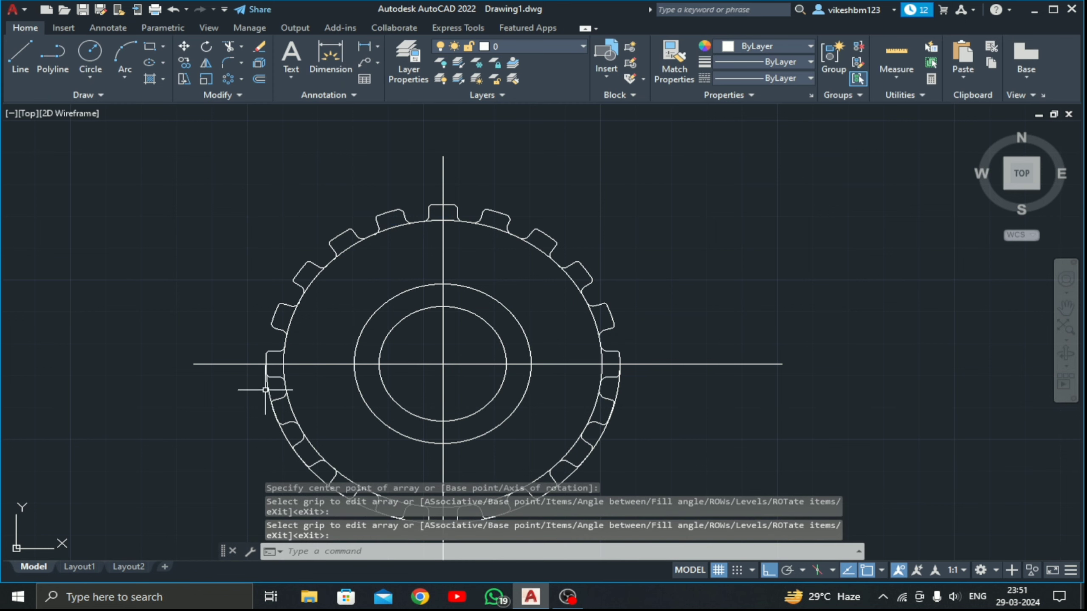
Erase the leftover lower arc of the outermost circle
{"action": "left_click", "coordinate": [279, 380]}
{"action": "key", "text": "Delete"}
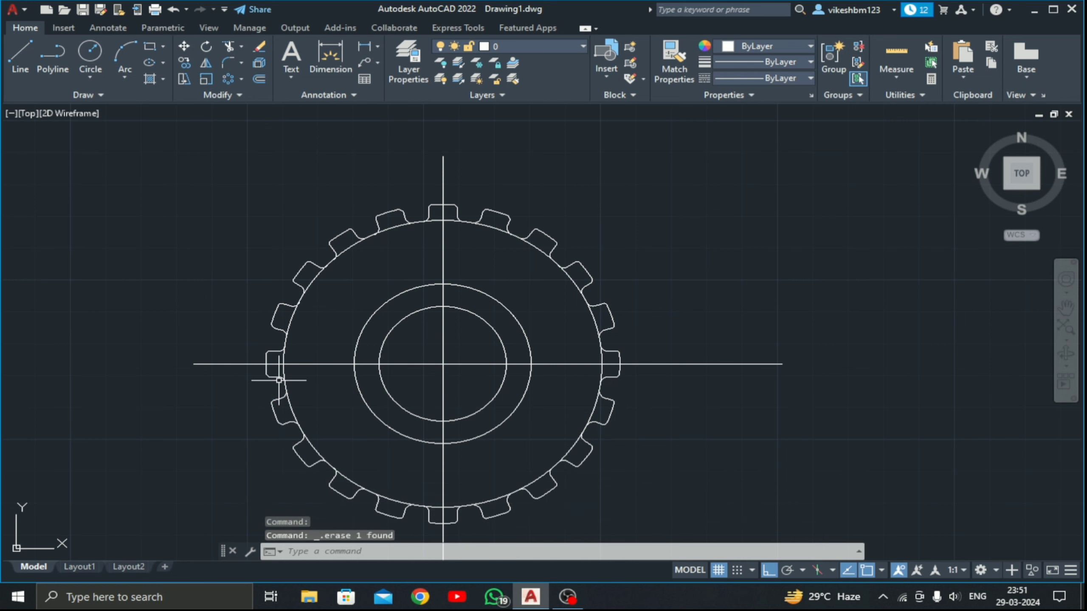
{"action": "scroll", "coordinate": [291, 255], "scroll_direction": "up", "scroll_amount": 3}
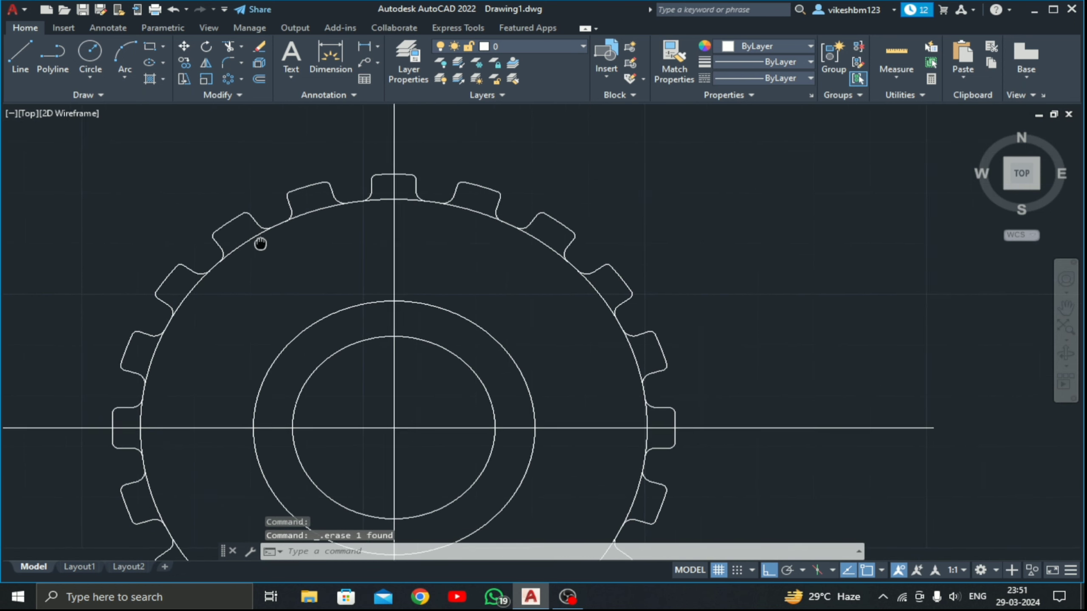
{"action": "scroll", "coordinate": [293, 340], "scroll_direction": "down", "scroll_amount": 3}
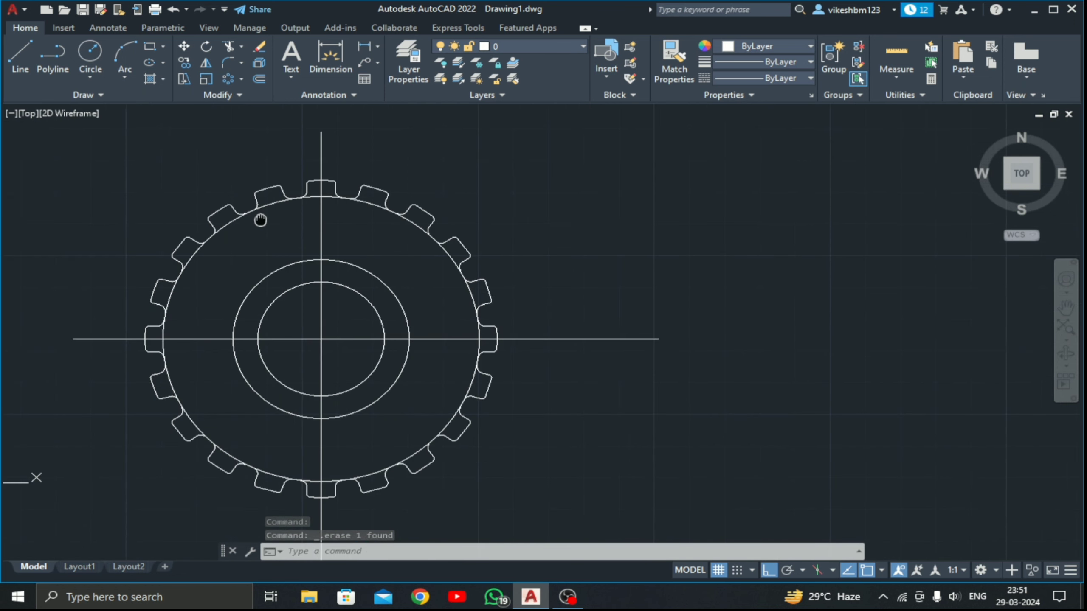
Trim the radius 45 circle beneath the upper teeth on both sides of the vertical centre line
{"action": "left_click", "coordinate": [227, 47]}
{"action": "scroll", "coordinate": [255, 157], "scroll_direction": "up", "scroll_amount": 4}
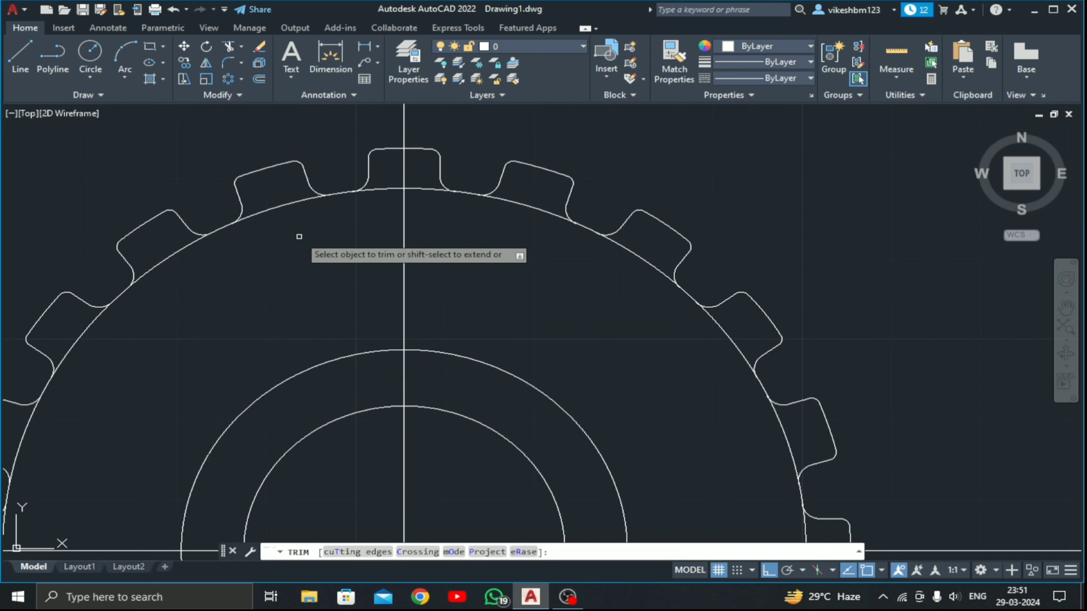
{"action": "left_click", "coordinate": [294, 204]}
{"action": "left_click_drag", "start_coordinate": [185, 247], "coordinate": [179, 248]}
{"action": "left_click", "coordinate": [390, 189]}
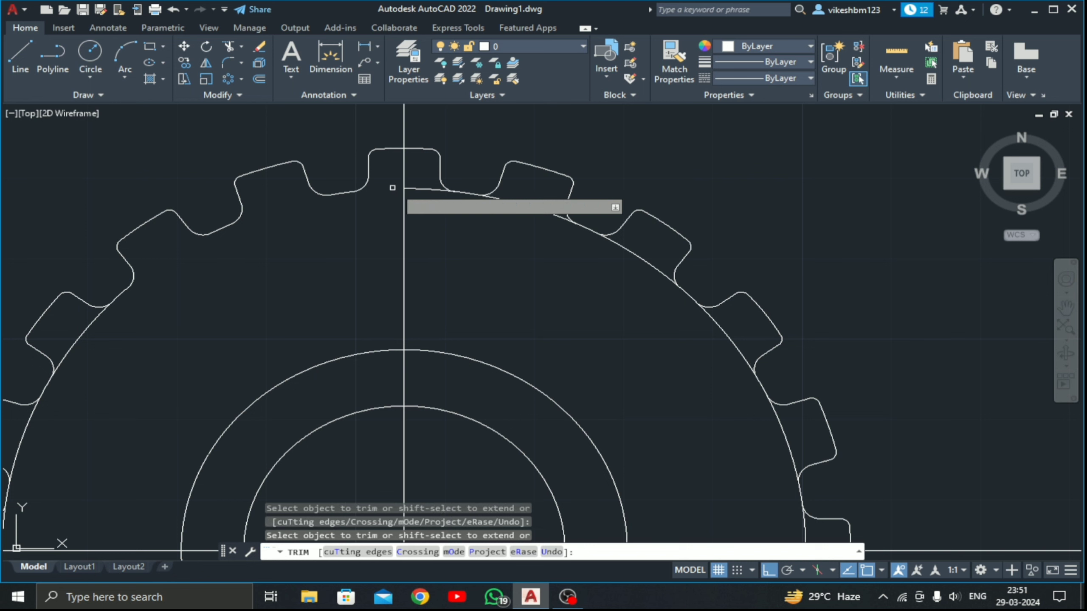
{"action": "left_click", "coordinate": [427, 188]}
{"action": "scroll", "coordinate": [430, 207], "scroll_direction": "down", "scroll_amount": 3}
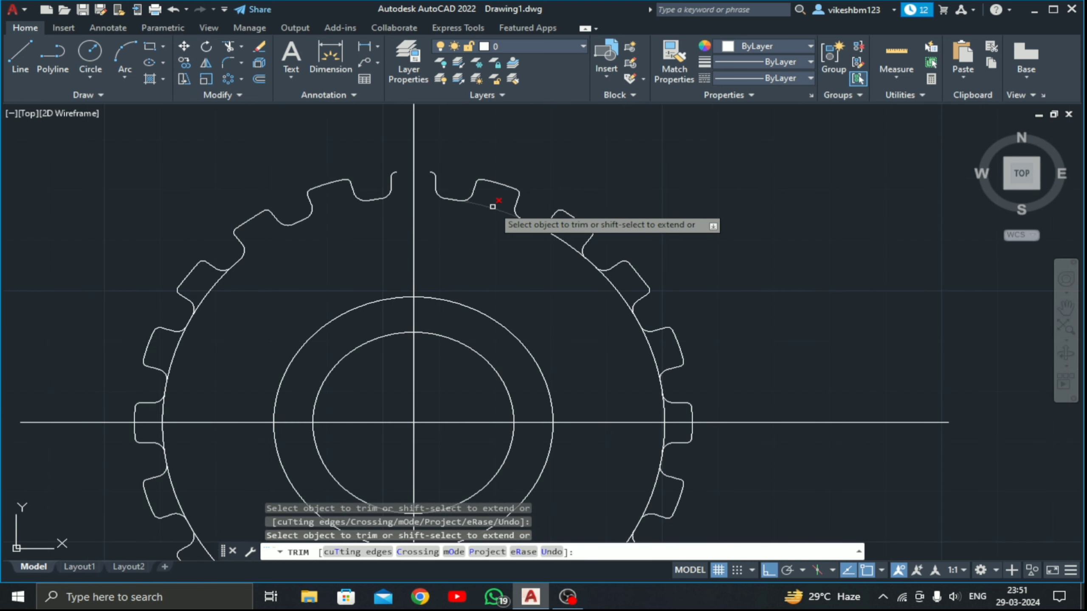
{"action": "left_click", "coordinate": [492, 207]}
Trim the radius 45 circle beneath the teeth along the gear's right side, above and below the horizontal centre line
{"action": "middle_click_drag", "start_coordinate": [534, 283], "coordinate": [506, 243]}
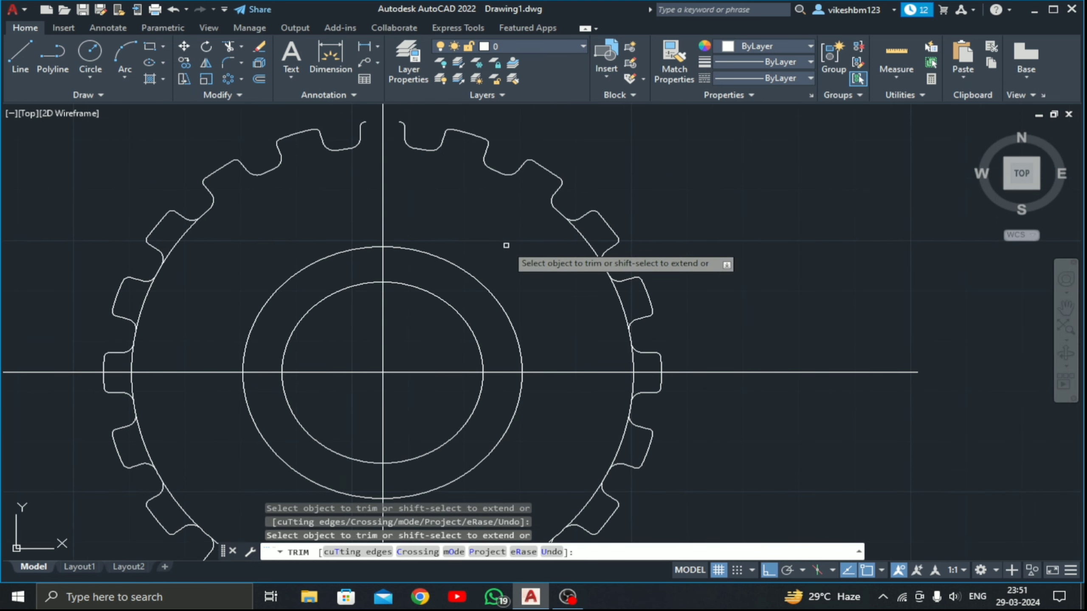
{"action": "left_click", "coordinate": [580, 230]}
{"action": "left_click", "coordinate": [612, 293]}
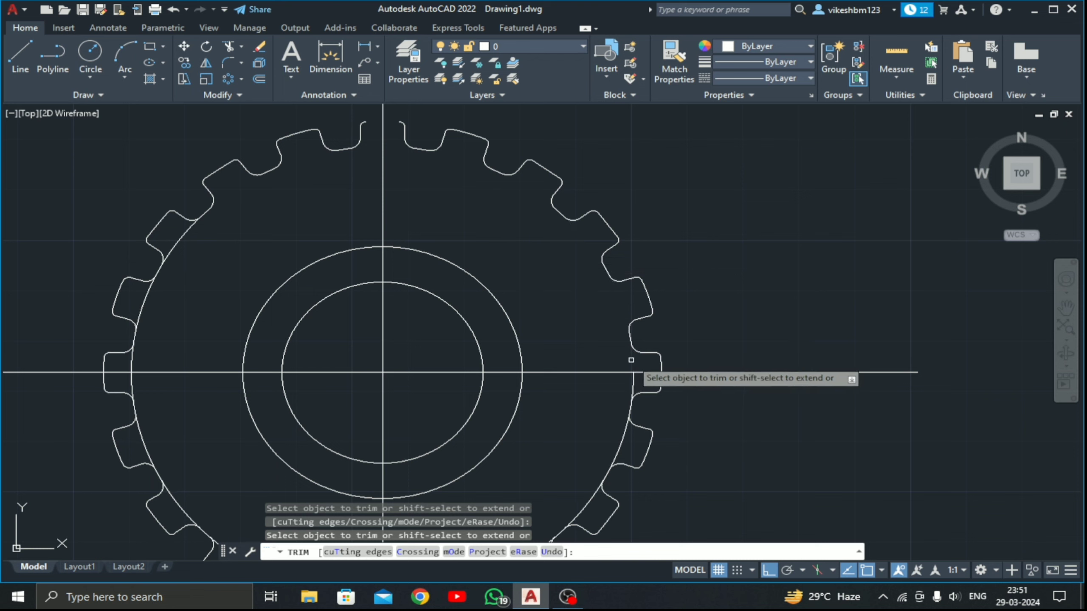
{"action": "left_click", "coordinate": [633, 387]}
{"action": "middle_click_drag", "start_coordinate": [569, 404], "coordinate": [623, 200]}
{"action": "scroll", "coordinate": [606, 300], "scroll_direction": "down", "scroll_amount": 2}
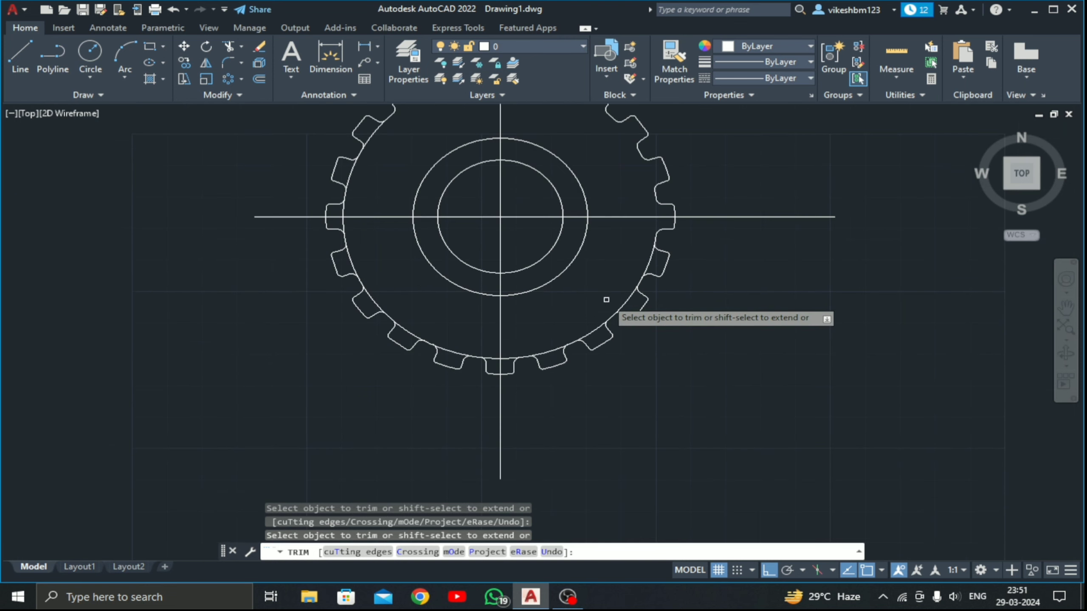
{"action": "left_click", "coordinate": [650, 259]}
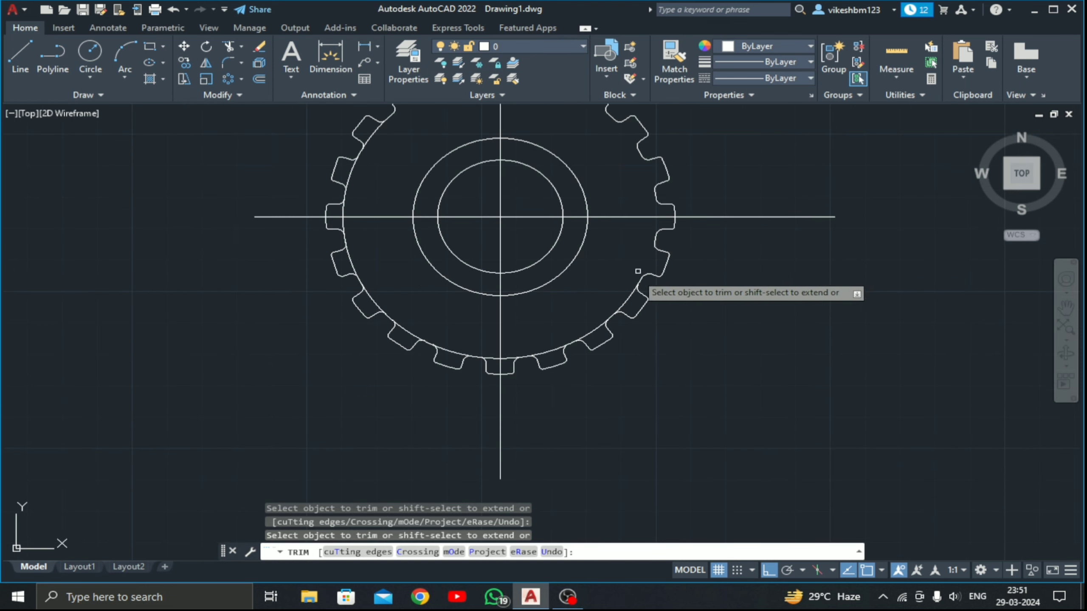
{"action": "left_click", "coordinate": [623, 306]}
Trim the radius 45 circle beneath the bottom and lower-left teeth of the gear
{"action": "middle_click_drag", "start_coordinate": [599, 304], "coordinate": [531, 355]}
{"action": "left_click", "coordinate": [489, 405]}
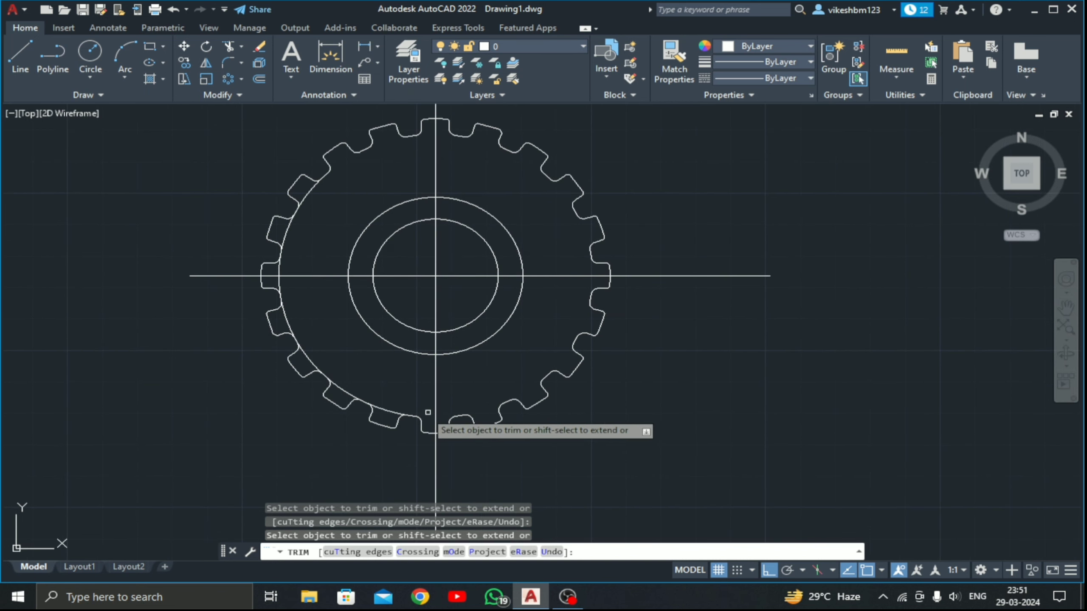
{"action": "left_click", "coordinate": [341, 389]}
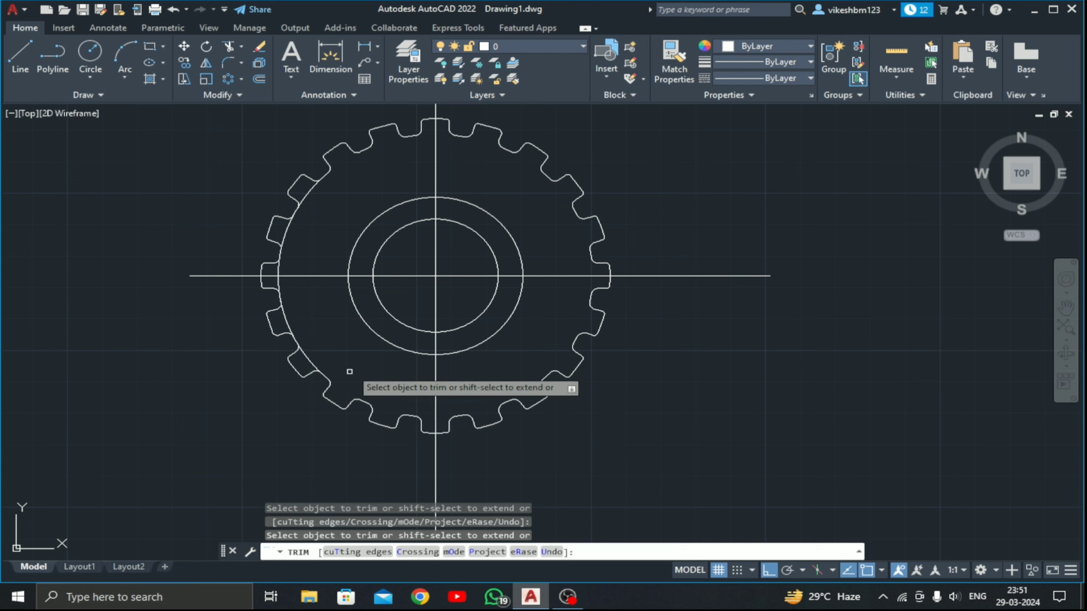
{"action": "left_click", "coordinate": [302, 351]}
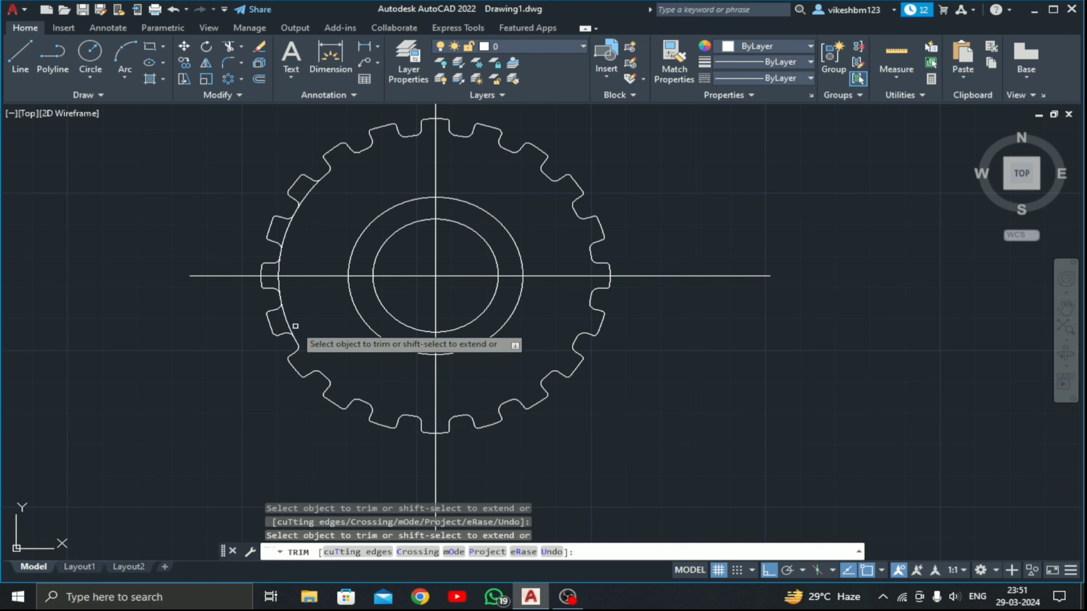
Trim the remaining radius 45 circle segments beneath the left and upper-left teeth and end the trimming
{"action": "scroll", "coordinate": [278, 283], "scroll_direction": "up", "scroll_amount": 3}
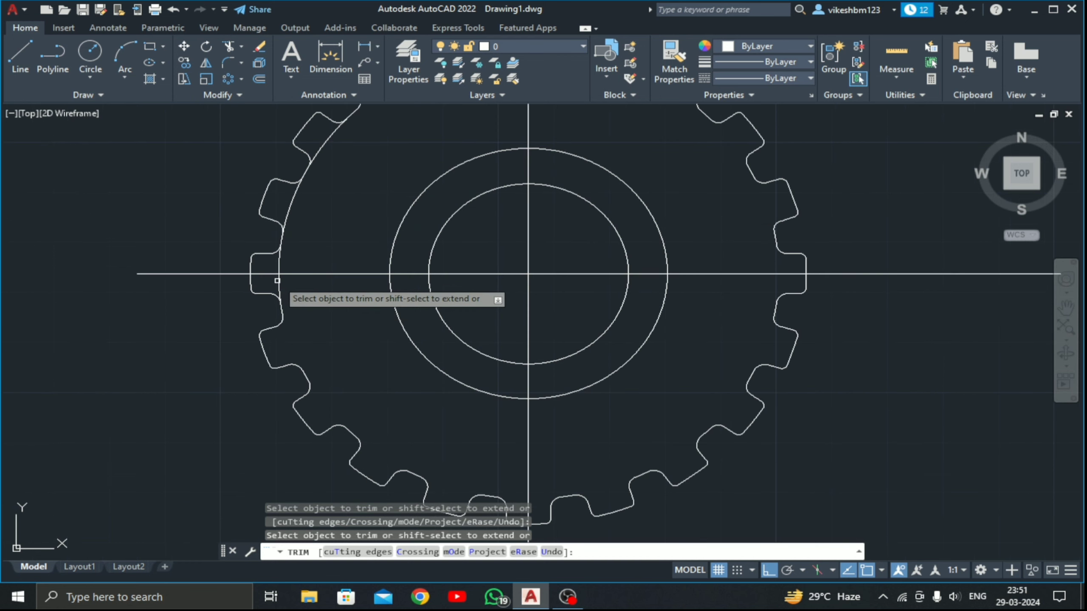
{"action": "left_click", "coordinate": [278, 283]}
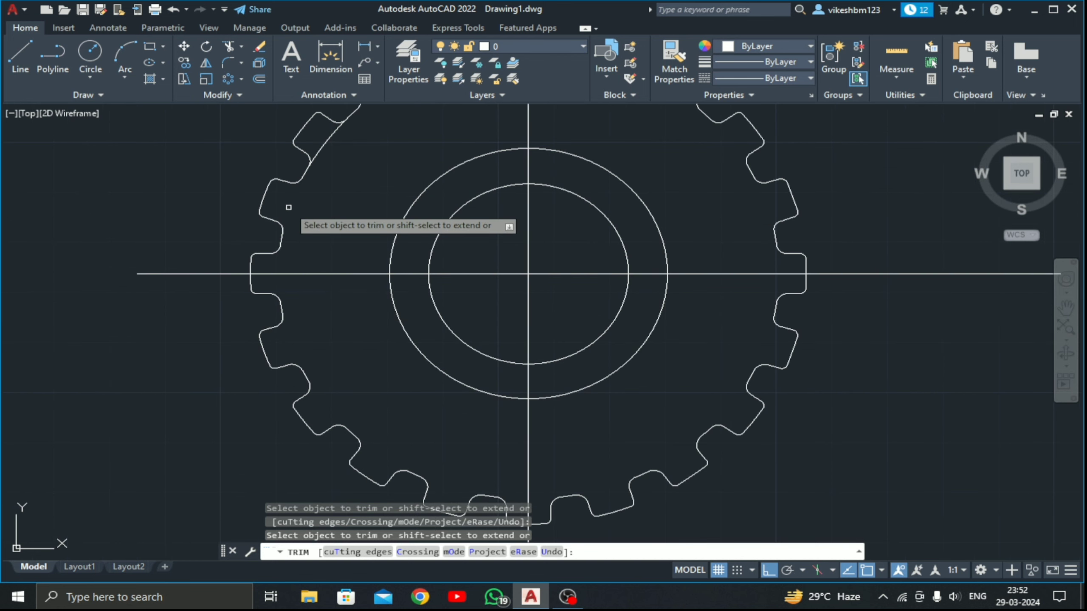
{"action": "middle_click_drag", "start_coordinate": [308, 200], "coordinate": [279, 280]}
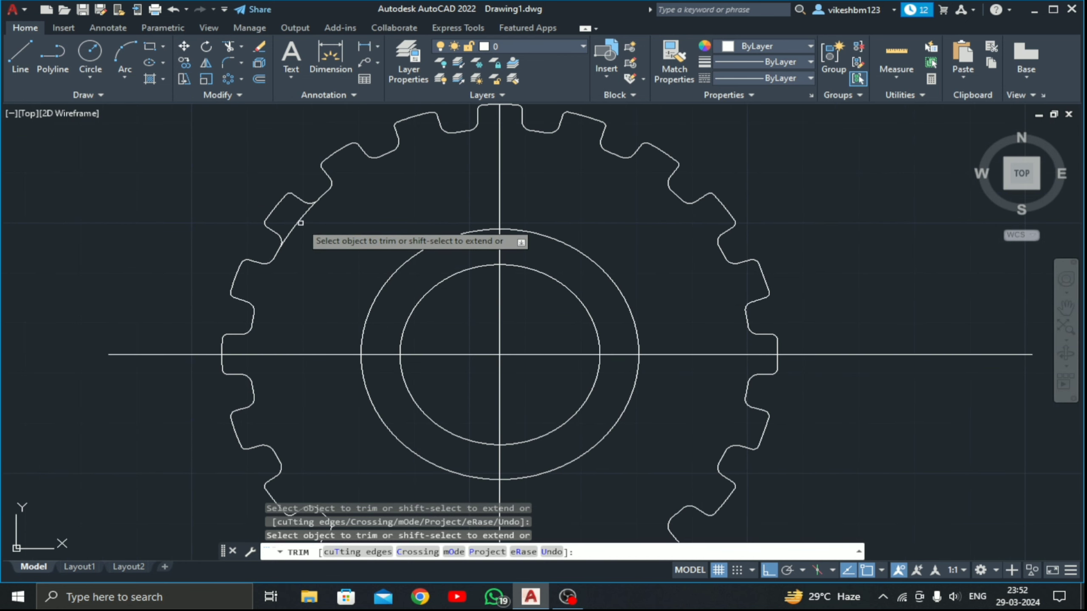
{"action": "left_click_drag", "start_coordinate": [304, 231], "coordinate": [296, 214]}
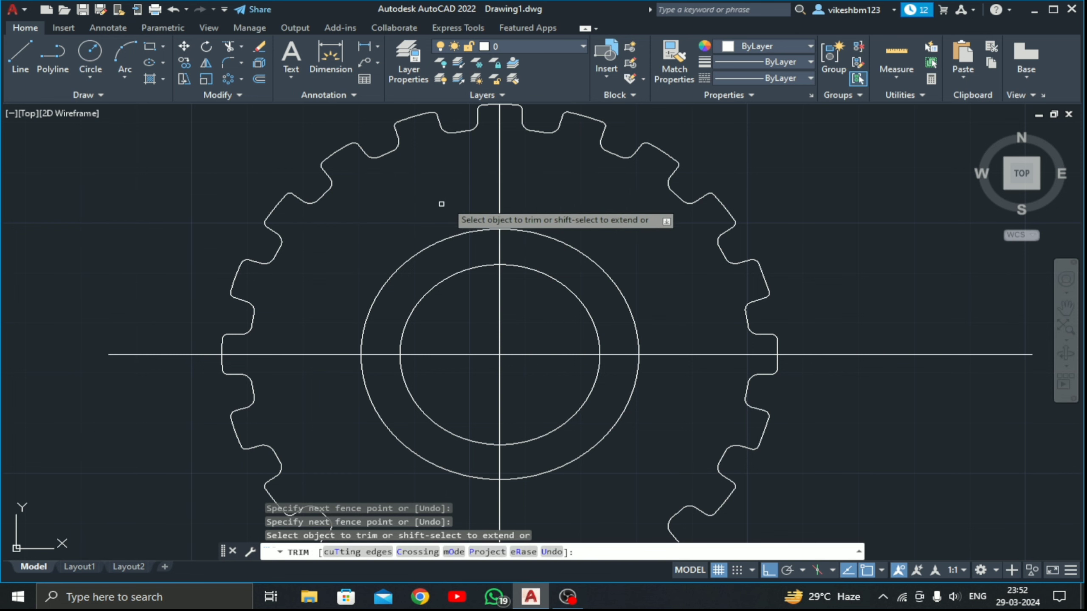
{"action": "middle_click_drag", "start_coordinate": [456, 193], "coordinate": [379, 262]}
{"action": "scroll", "coordinate": [379, 261], "scroll_direction": "down", "scroll_amount": 2}
{"action": "mouse_move", "coordinate": [473, 249]}
{"action": "middle_mouse_down"}
{"action": "mouse_move", "coordinate": [451, 192]}
{"action": "mouse_move", "coordinate": [424, 201]}
{"action": "middle_mouse_up"}
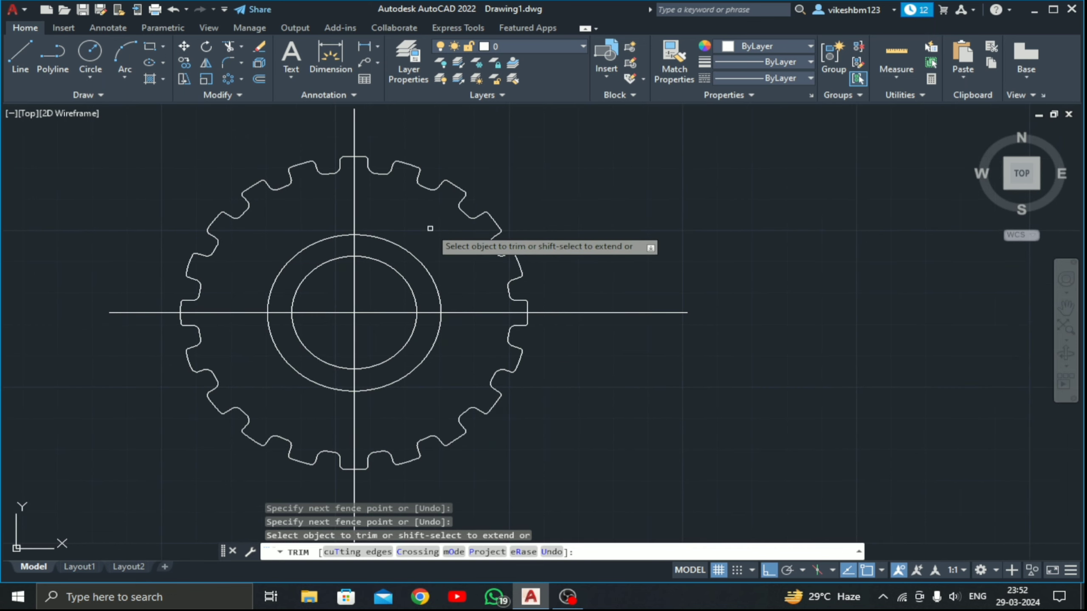
{"action": "key", "text": "Return"}
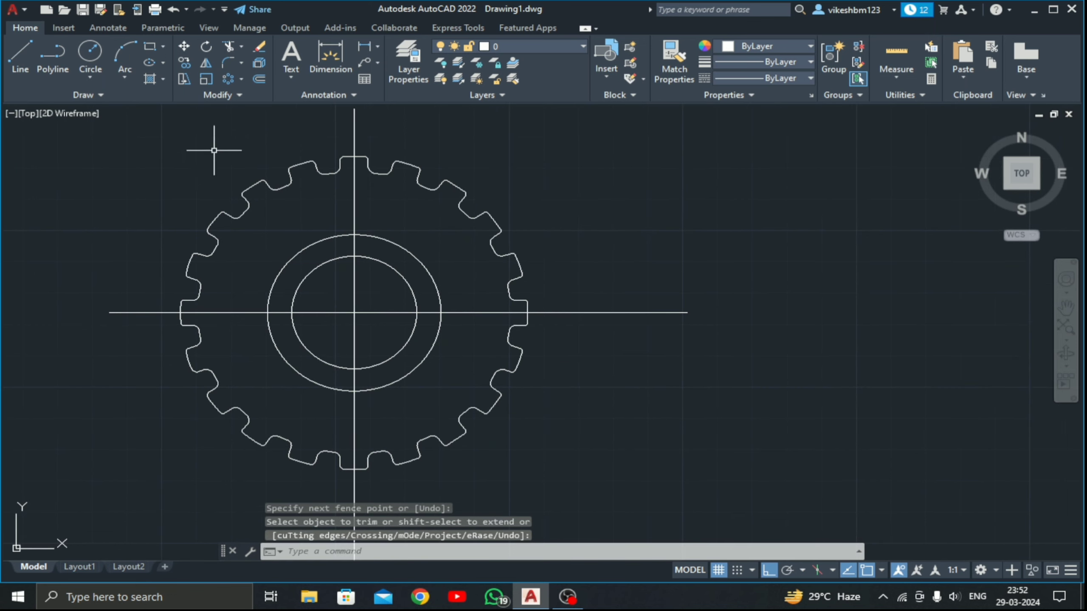
{"action": "left_click", "coordinate": [20, 56]}
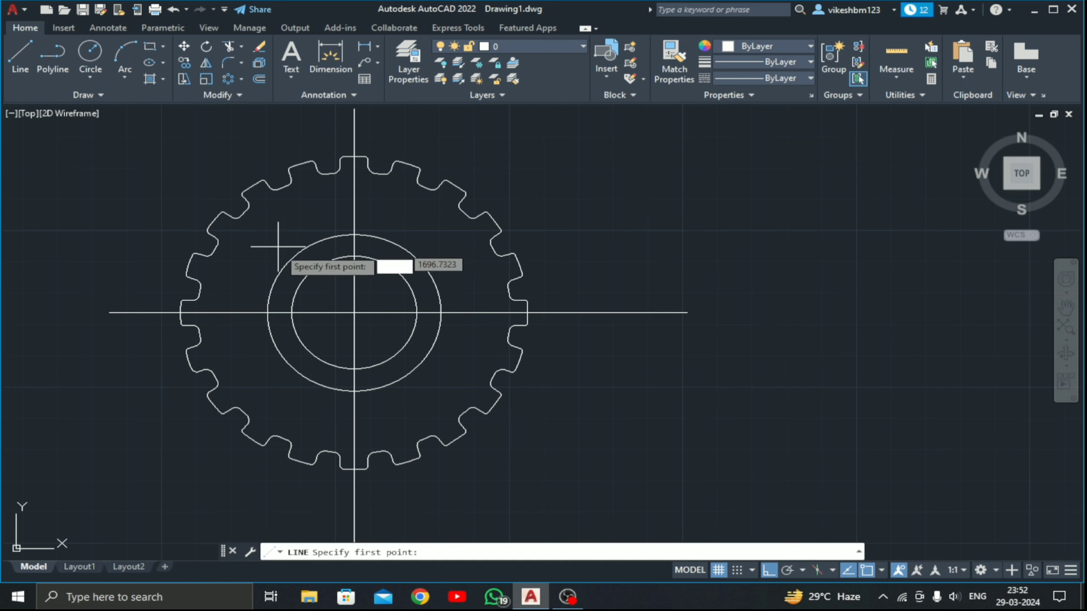
{"action": "left_click", "coordinate": [91, 68]}
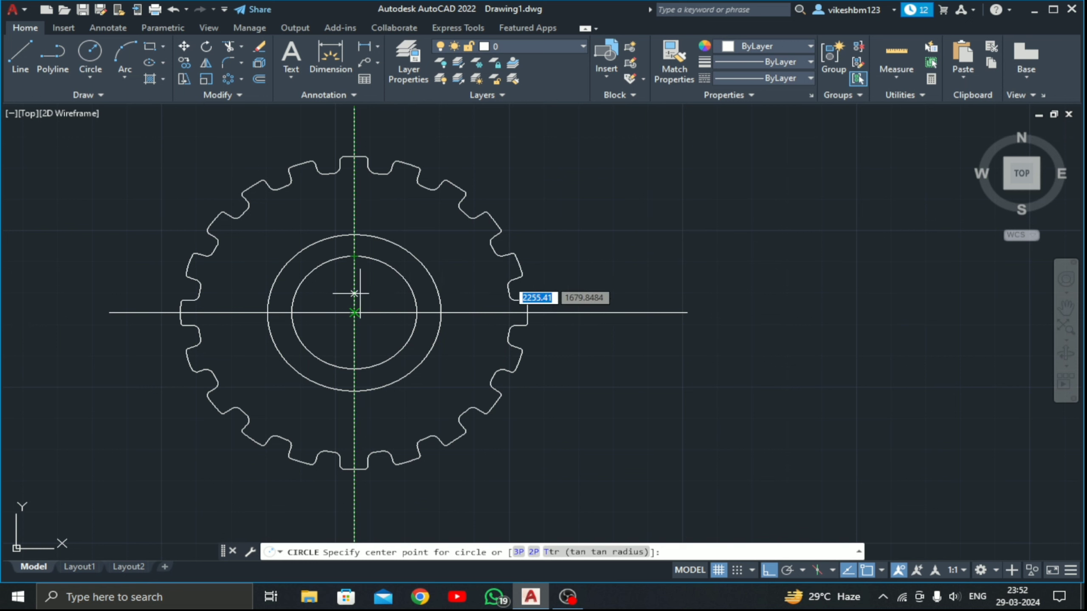
{"action": "key", "text": "Escape"}
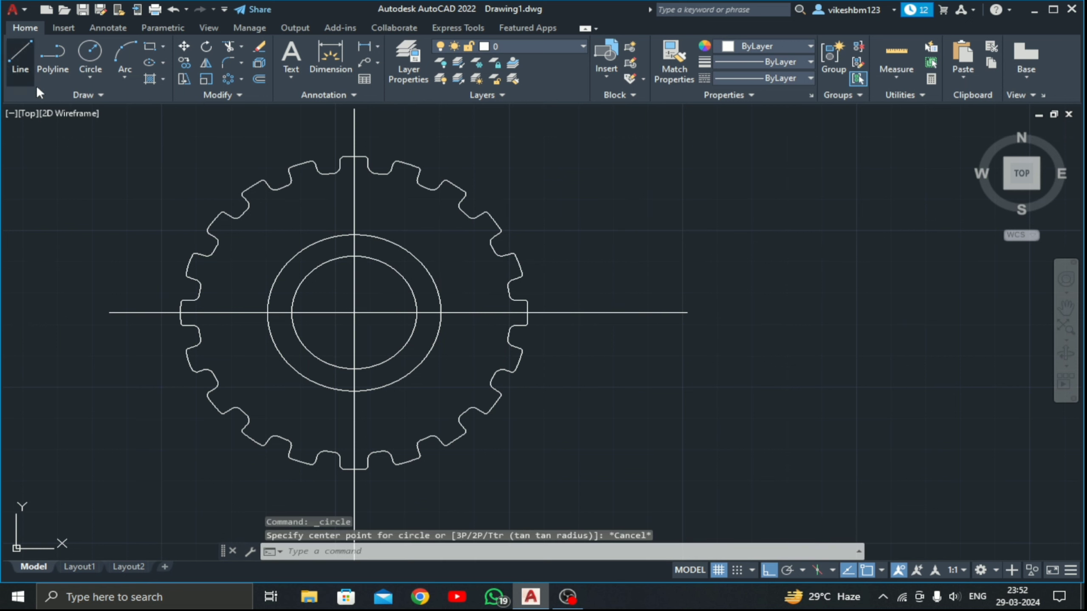
Draw a 35-unit line straight up from the circles' common centre along the vertical centre line
{"action": "left_click", "coordinate": [30, 77]}
{"action": "left_click", "coordinate": [354, 256]}
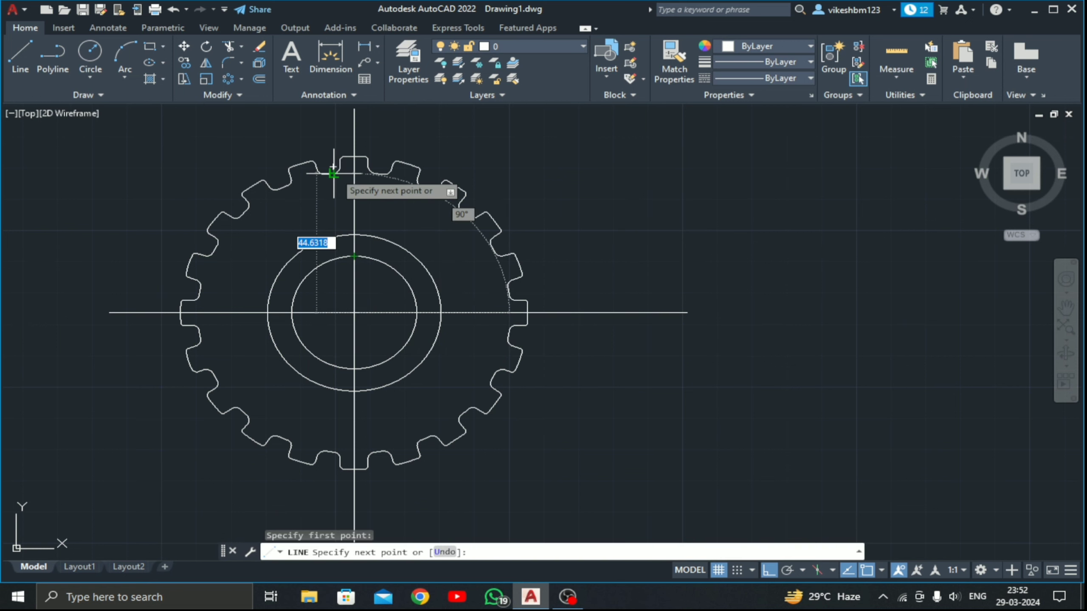
{"action": "type", "text": "35"}
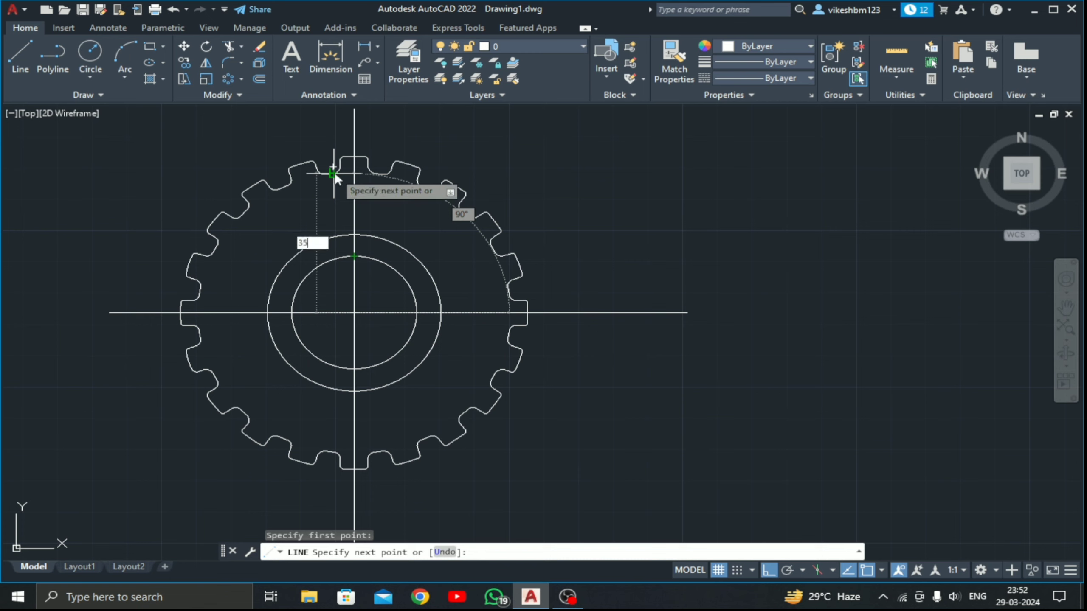
{"action": "key", "text": "Return"}
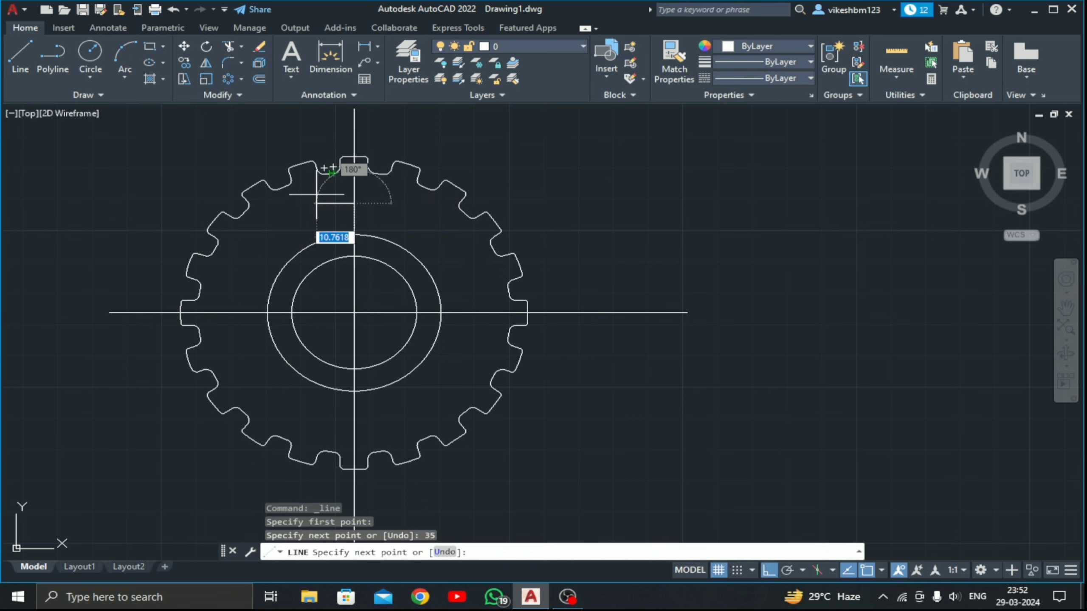
{"action": "key", "text": "Escape"}
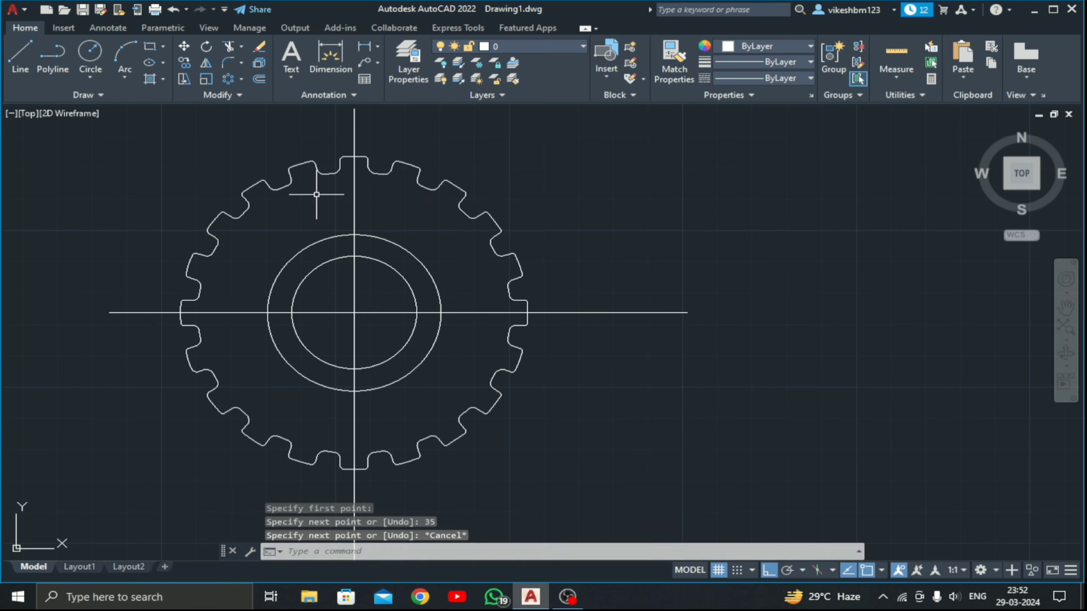
Draw a circle of radius 5 centred on the upper end of the 35-unit line
{"action": "left_click", "coordinate": [89, 52]}
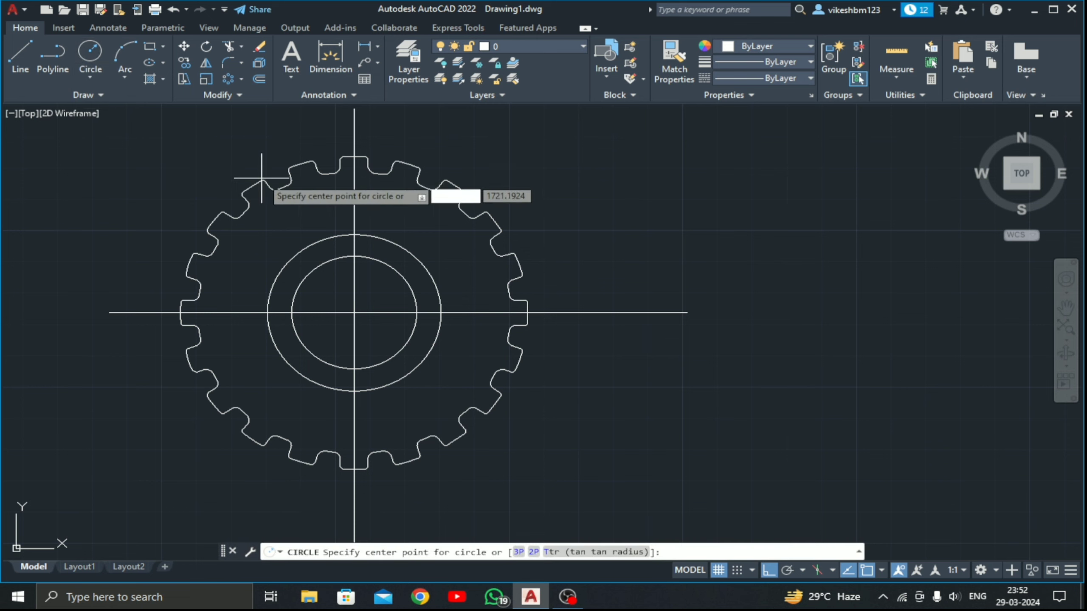
{"action": "left_click", "coordinate": [354, 203]}
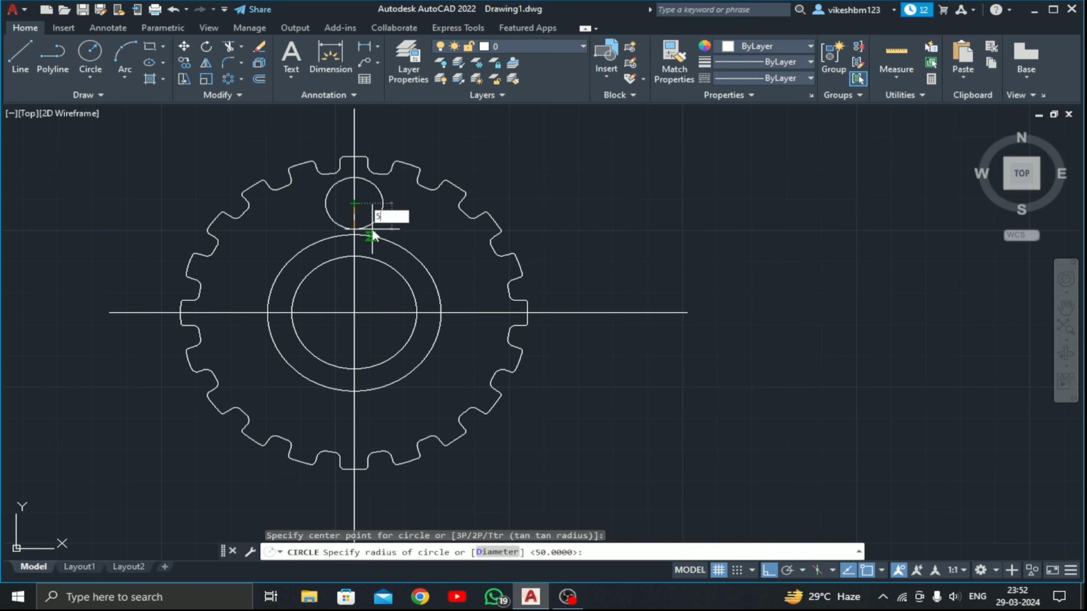
{"action": "key", "text": "Return"}
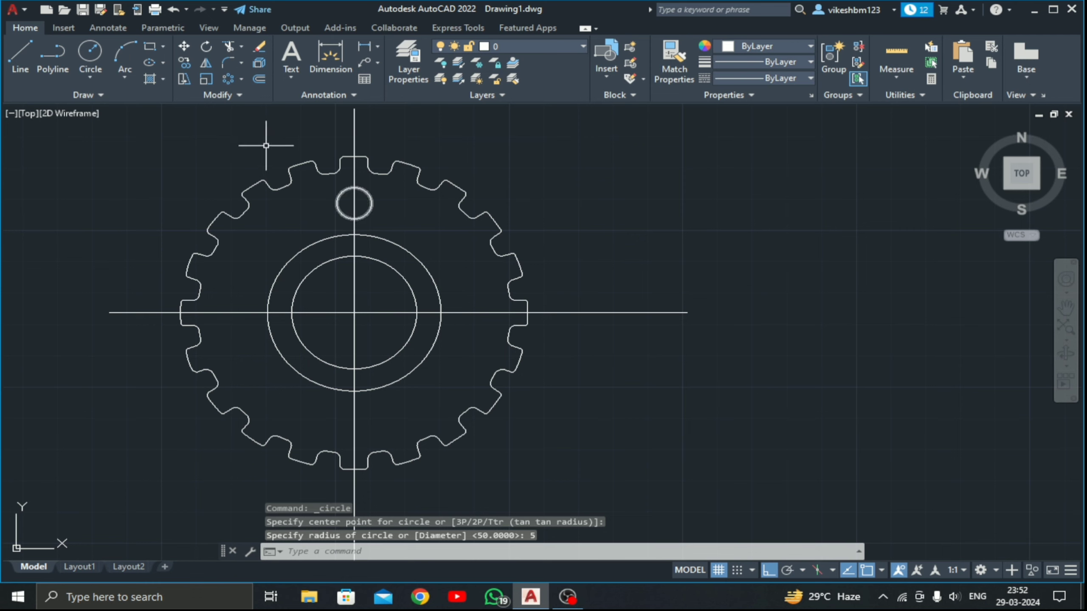
Polar array the radius 5 circle around the gear's centre with 6 items over 360 degrees
{"action": "left_click", "coordinate": [227, 80]}
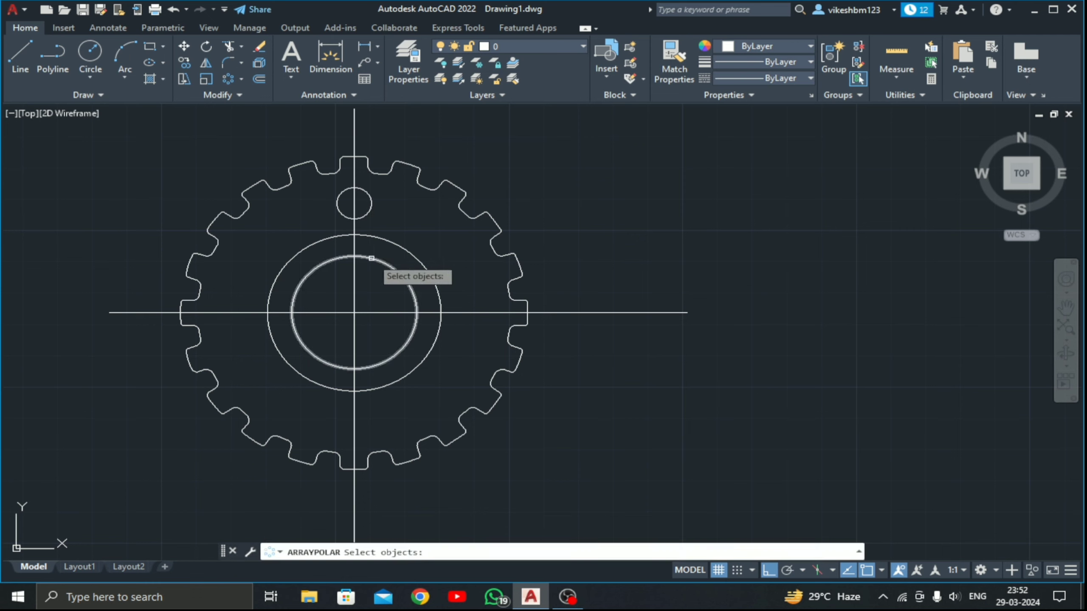
{"action": "left_click", "coordinate": [368, 210]}
{"action": "key", "text": "Return"}
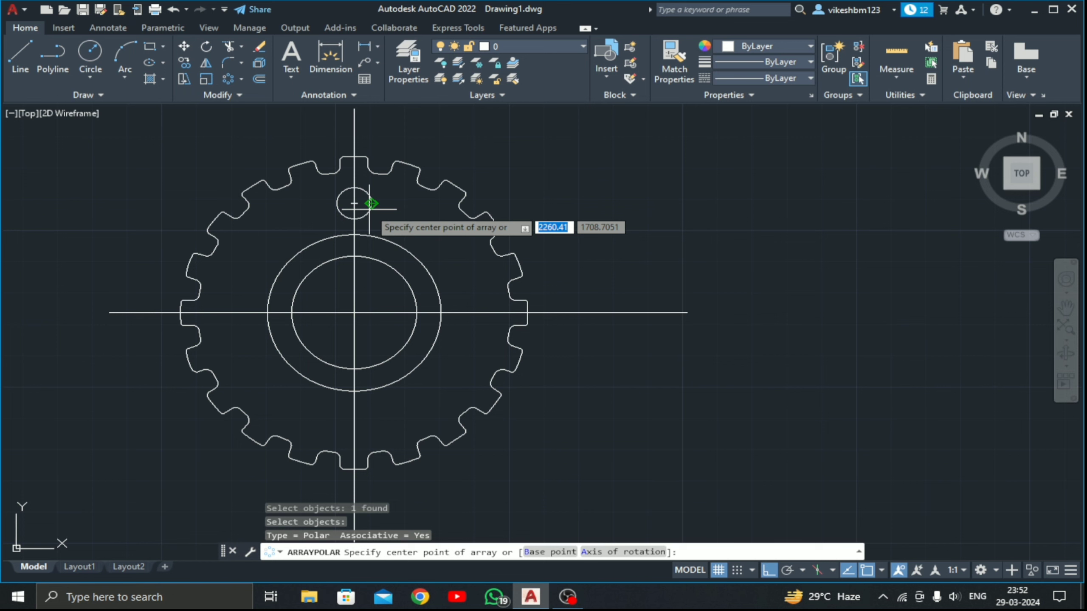
{"action": "left_click", "coordinate": [354, 313]}
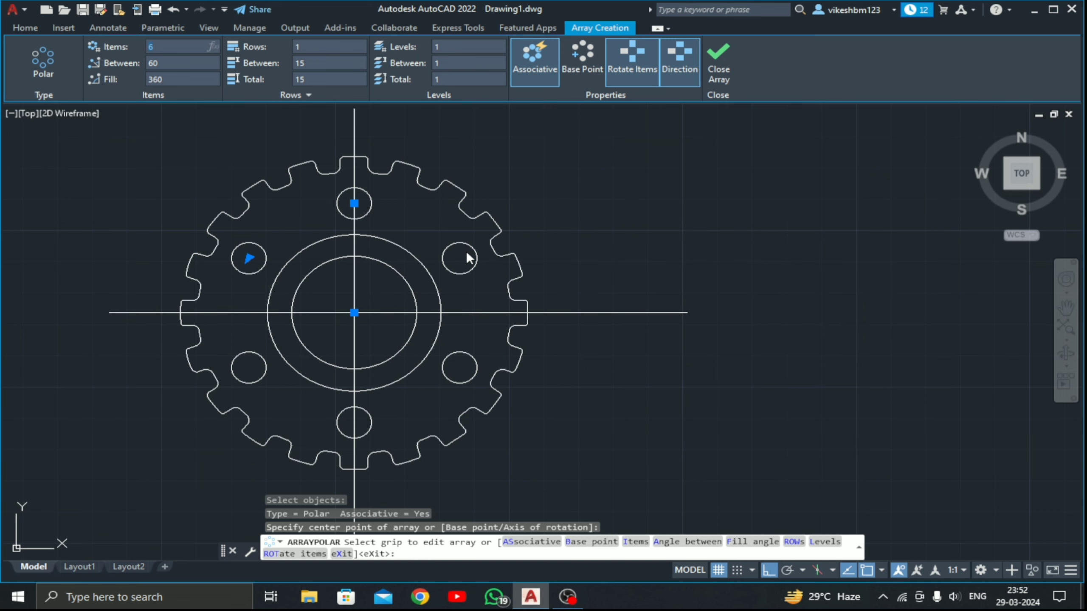
{"action": "left_click", "coordinate": [713, 71]}
Erase the horizontal and vertical centre lines together with the 35-unit construction line
{"action": "middle_click_drag", "start_coordinate": [496, 355], "coordinate": [513, 350]}
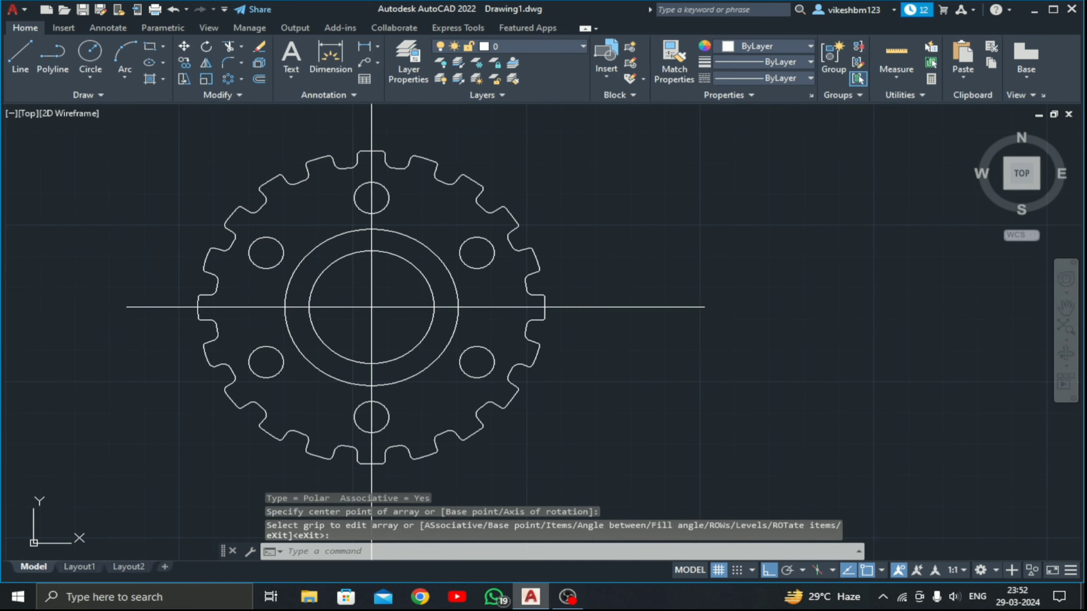
{"action": "left_click", "coordinate": [483, 306]}
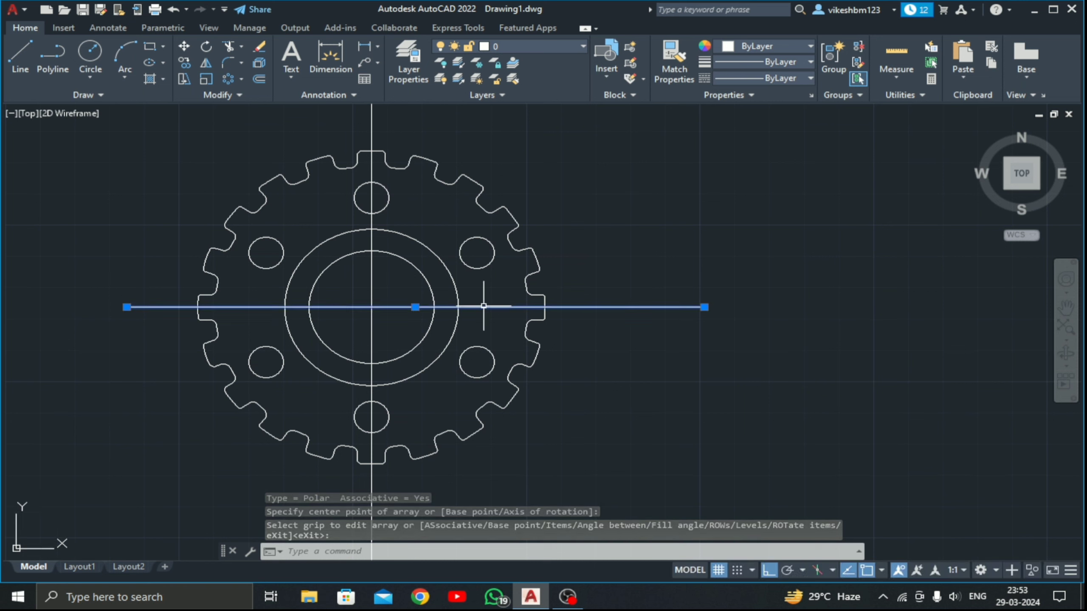
{"action": "left_click", "coordinate": [372, 277]}
{"action": "left_click", "coordinate": [365, 276]}
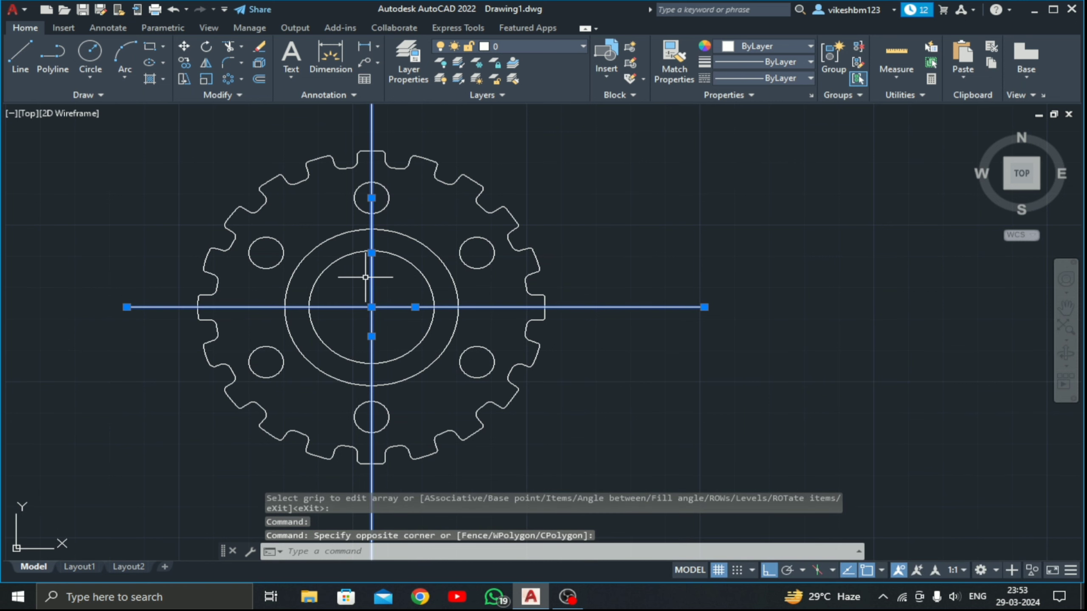
{"action": "key", "text": "Delete"}
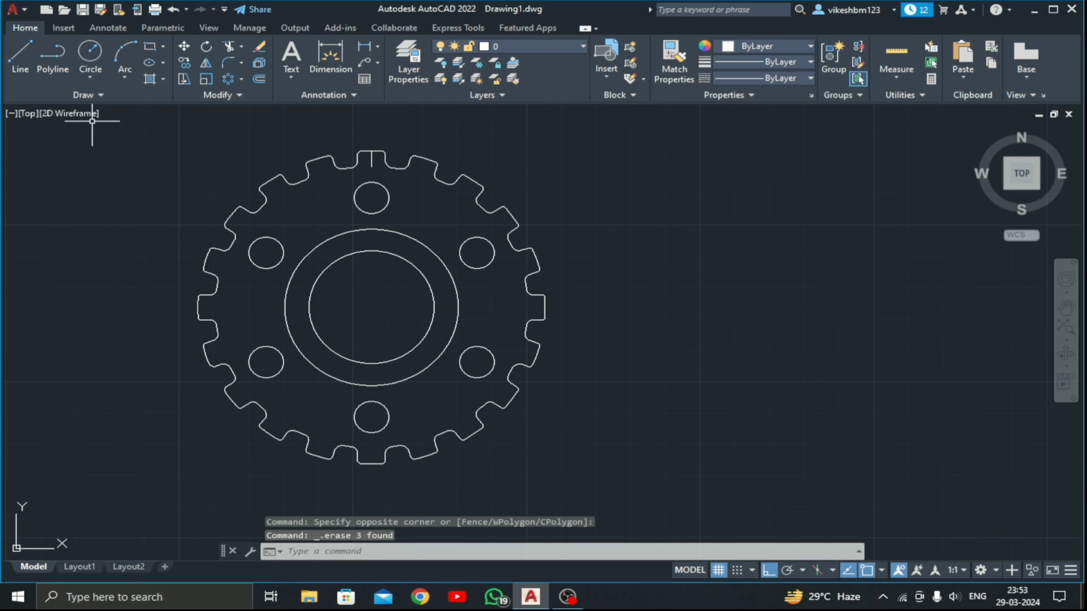
Try to join all objects of the gear drawing with the Join command
{"action": "left_click", "coordinate": [204, 95]}
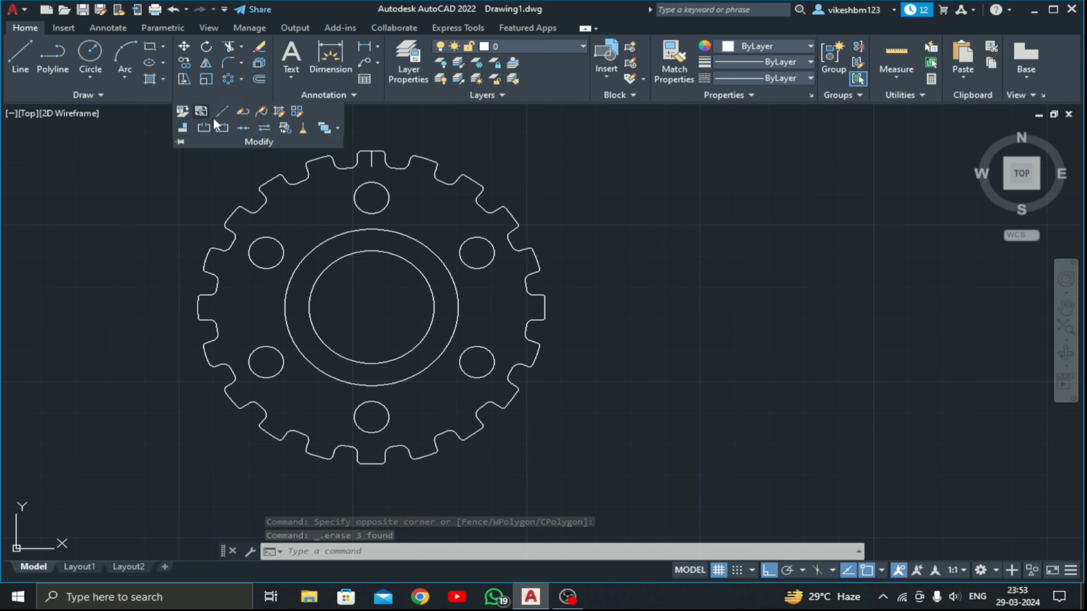
{"action": "left_click", "coordinate": [238, 128]}
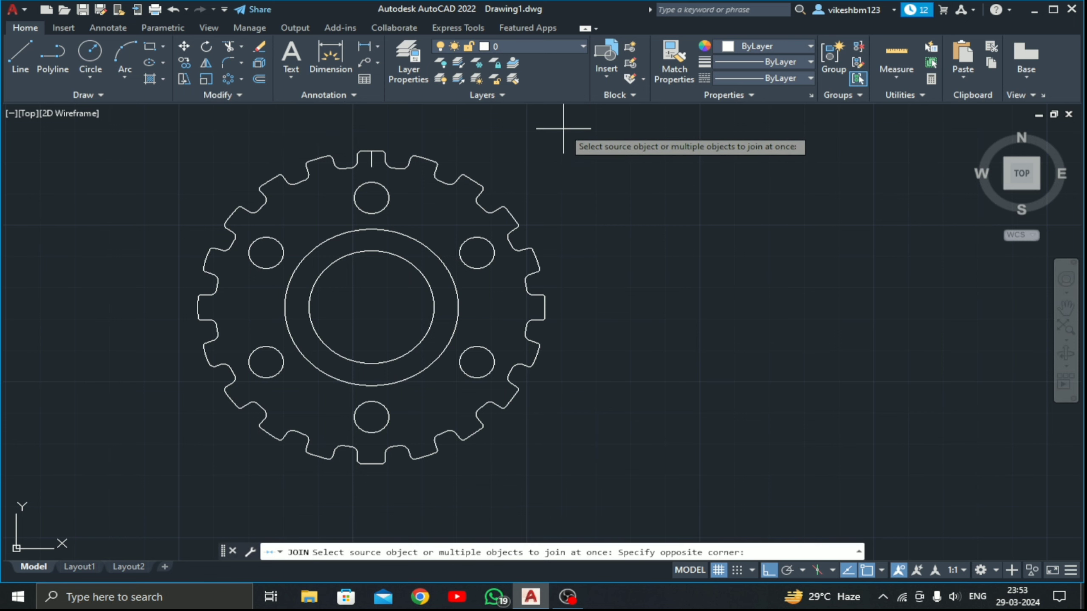
{"action": "left_click", "coordinate": [160, 494]}
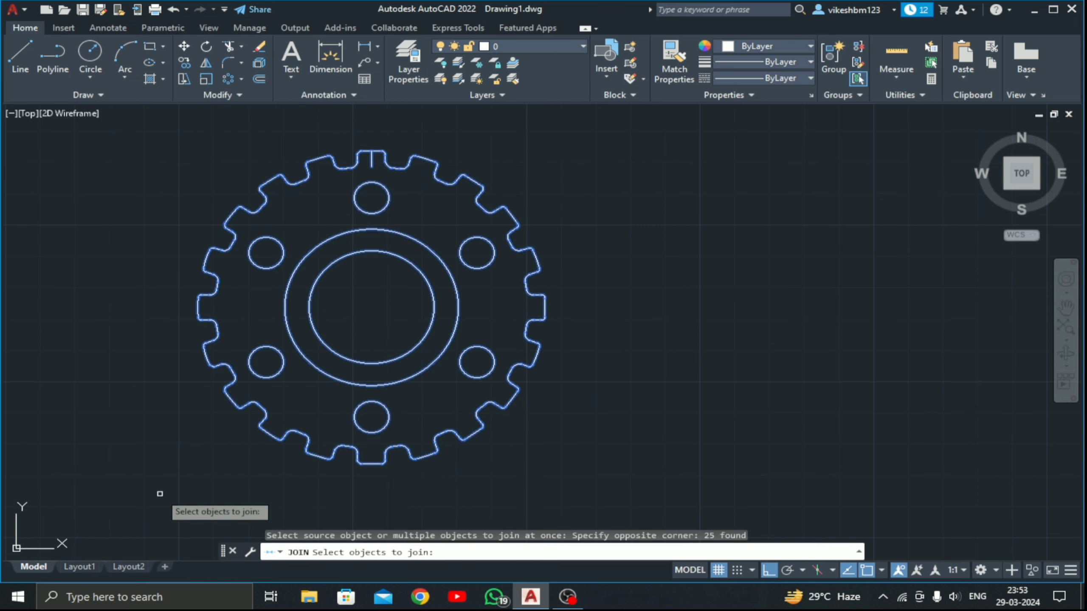
{"action": "key", "text": "Return"}
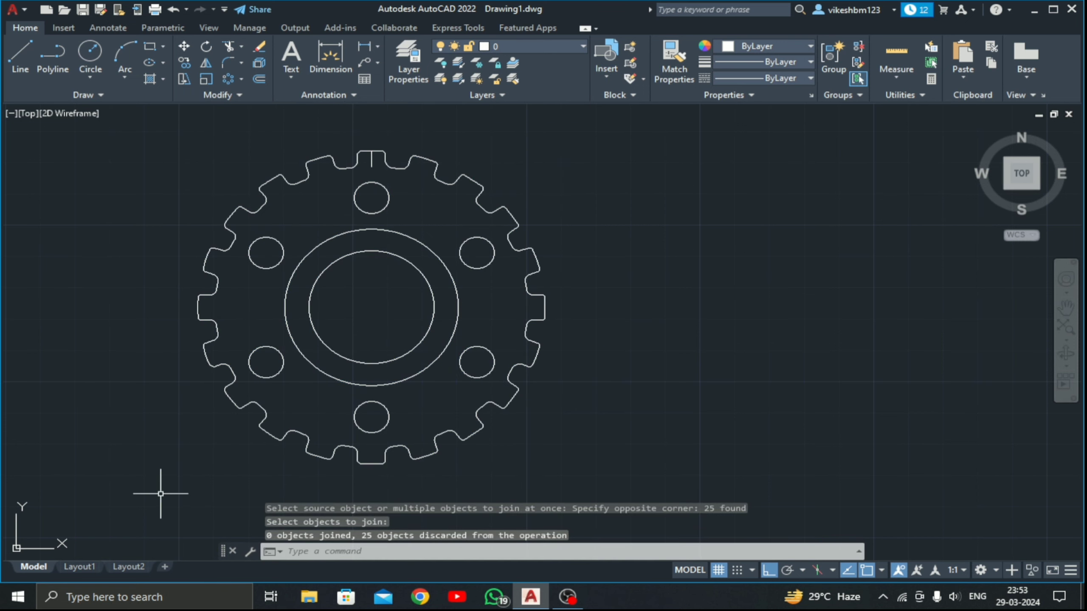
Switch to the SW Isometric view and erase the short leftover line inside the gear tooth
{"action": "left_click", "coordinate": [28, 113]}
{"action": "left_click", "coordinate": [56, 235]}
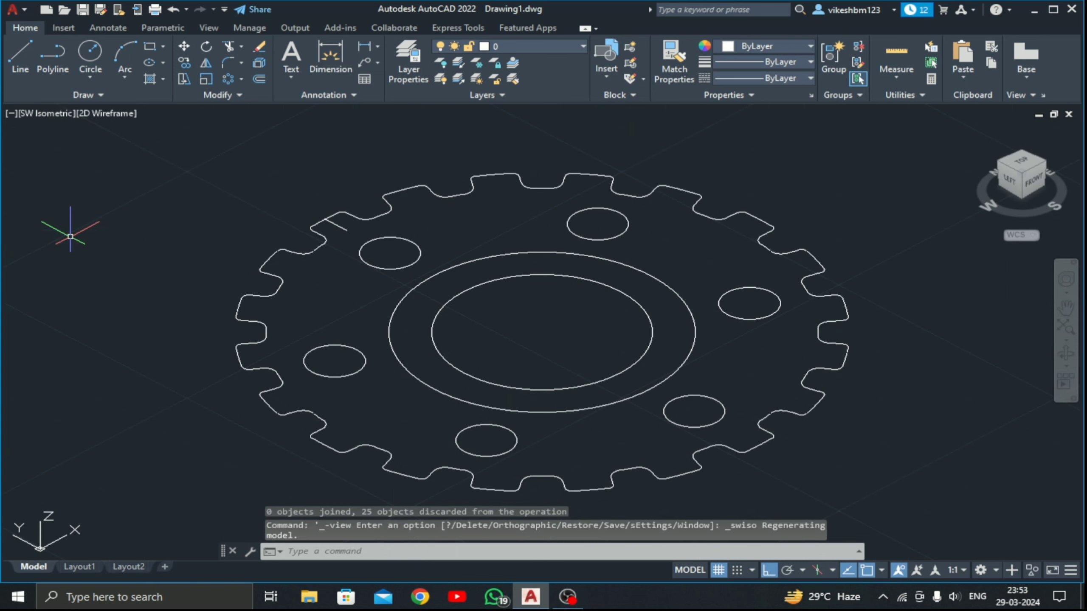
{"action": "mouse_move", "coordinate": [503, 368]}
{"action": "middle_mouse_down"}
{"action": "mouse_move", "coordinate": [296, 344]}
{"action": "mouse_move", "coordinate": [194, 350]}
{"action": "mouse_move", "coordinate": [251, 358]}
{"action": "middle_mouse_up"}
{"action": "left_click", "coordinate": [126, 215]}
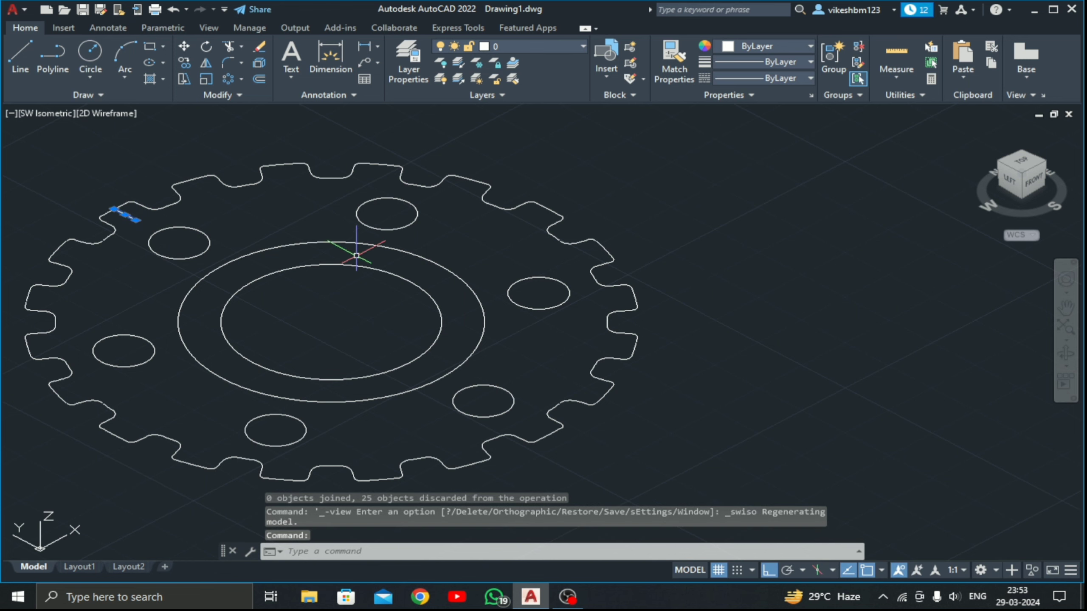
{"action": "key", "text": "Delete"}
Switch the workspace to 3D Modeling
{"action": "middle_click_drag", "start_coordinate": [411, 308], "coordinate": [438, 317]}
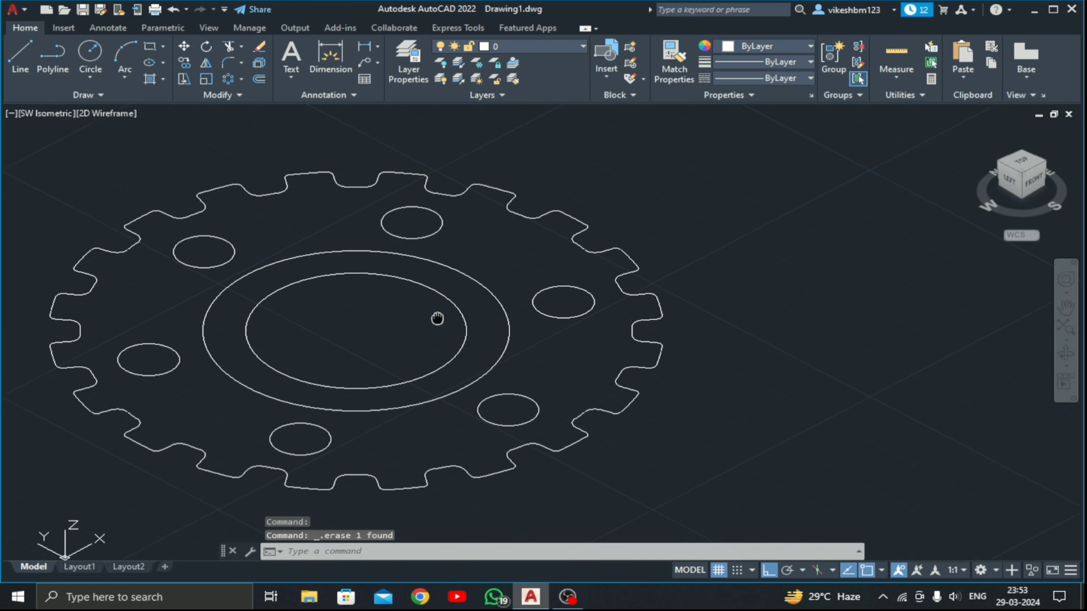
{"action": "left_click", "coordinate": [996, 571]}
{"action": "left_click", "coordinate": [991, 483]}
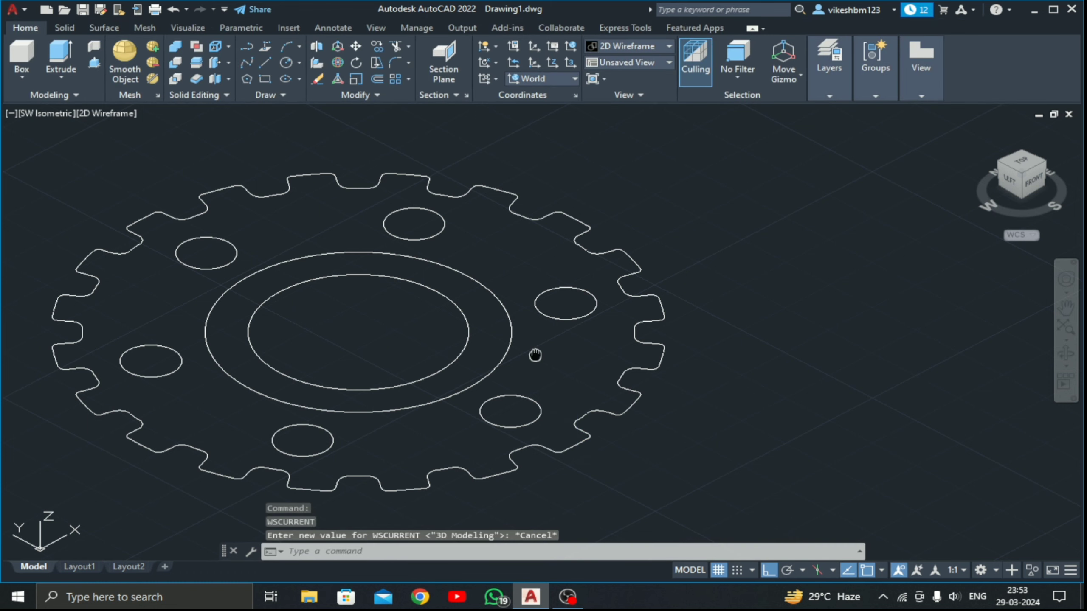
{"action": "middle_click_drag", "start_coordinate": [535, 355], "coordinate": [634, 354]}
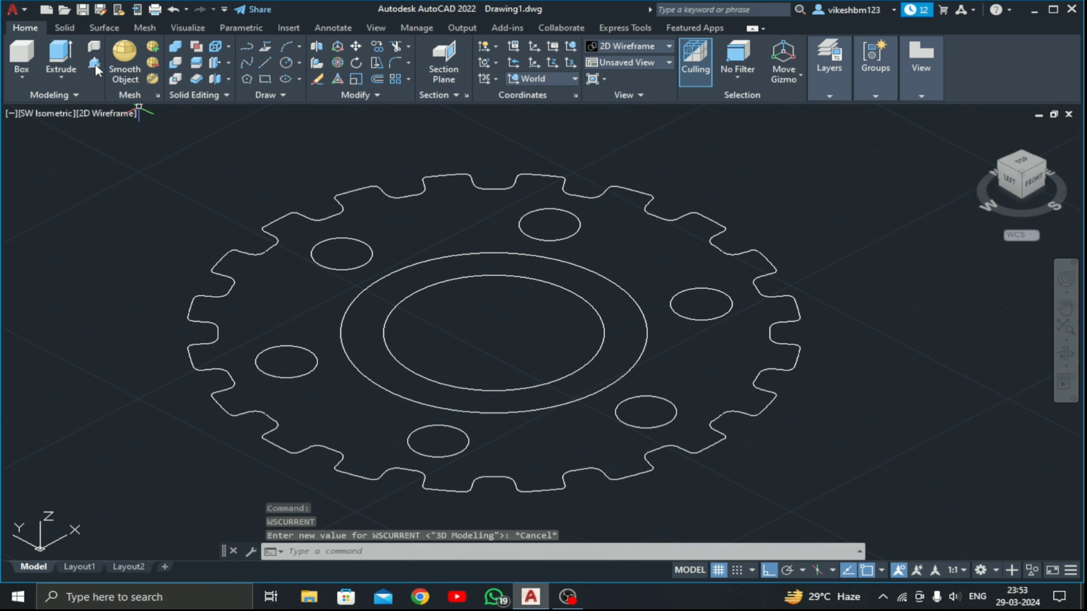
Presspull the toothed gear area outside the larger central circle, excluding the six holes, to a height of 5
{"action": "left_click", "coordinate": [95, 64]}
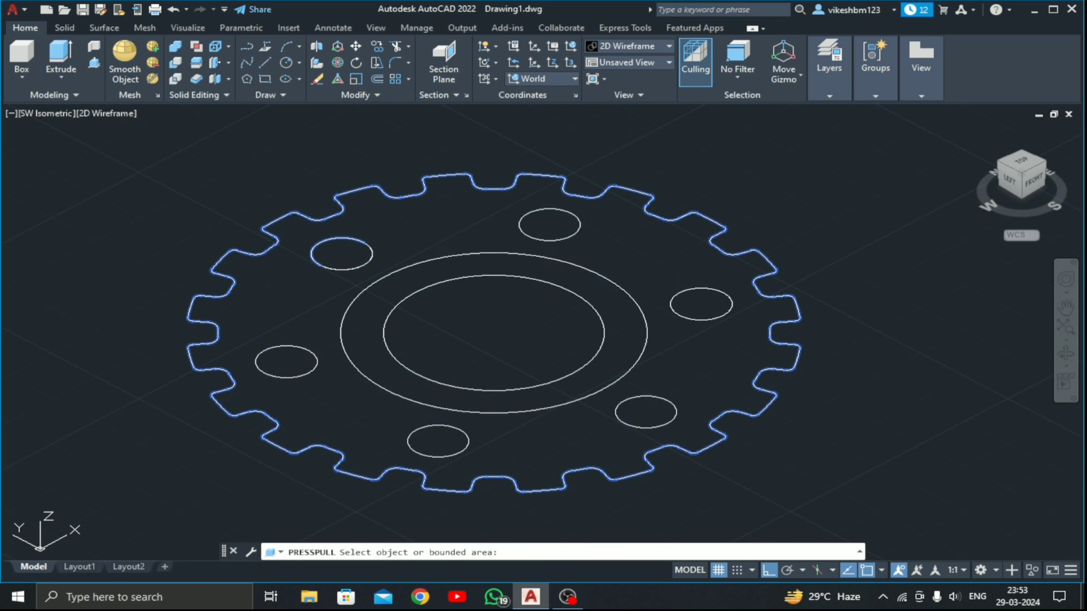
{"action": "left_click", "coordinate": [467, 319]}
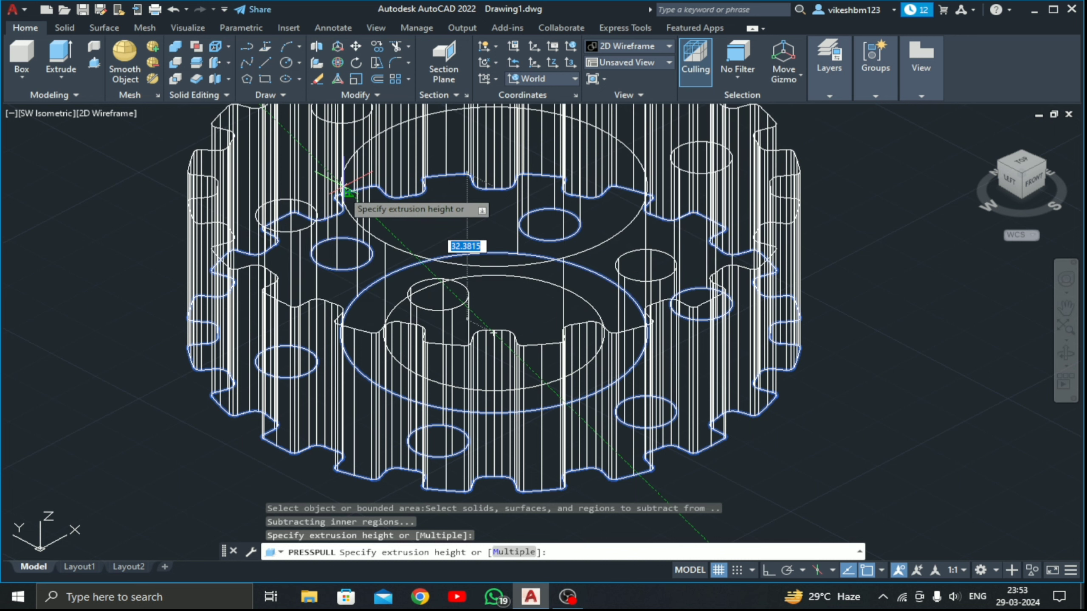
{"action": "type", "text": "5"}
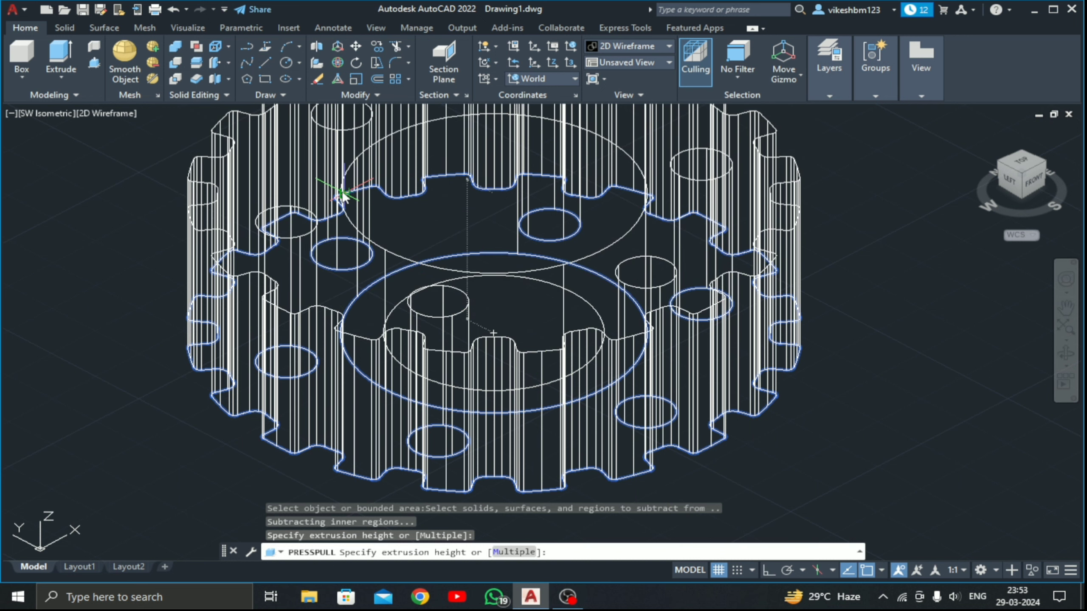
{"action": "key", "text": "Return"}
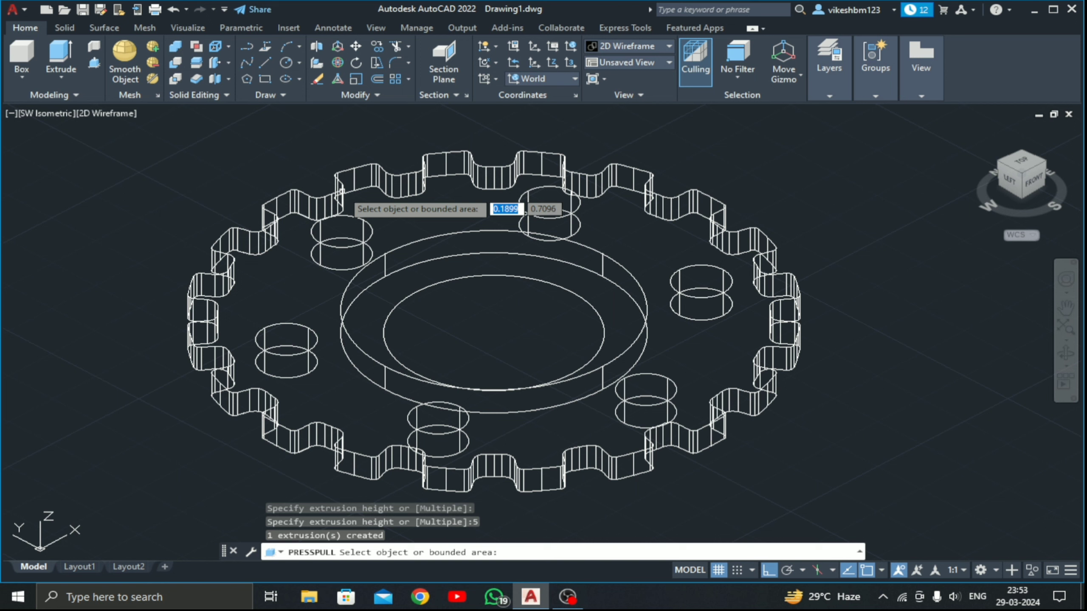
Presspull the ring between the two central circles to a height of 8 and end the command
{"action": "left_click", "coordinate": [402, 252]}
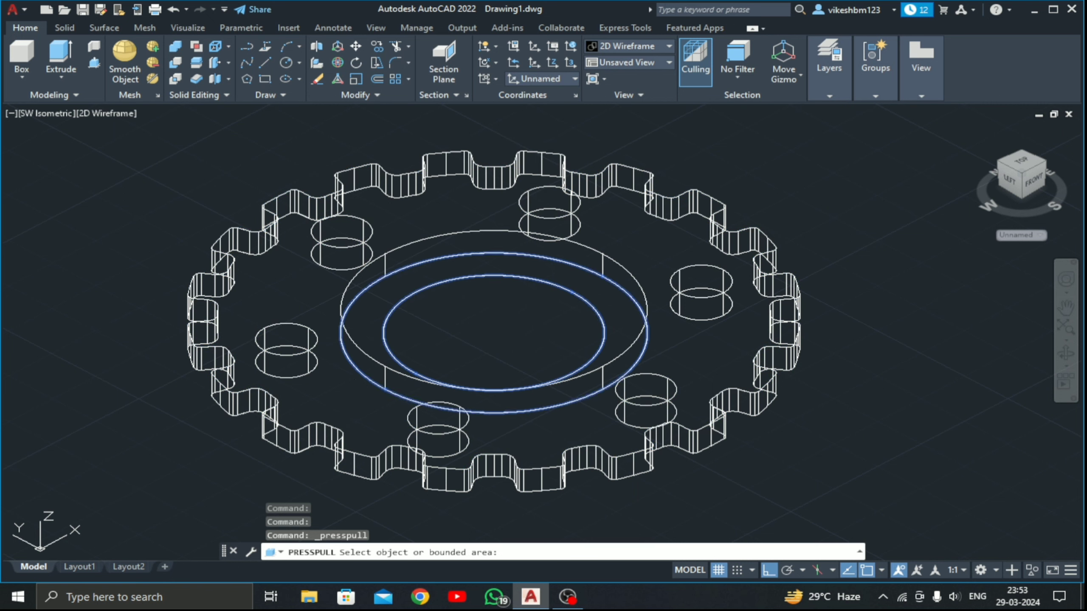
{"action": "left_click", "coordinate": [418, 276]}
{"action": "type", "text": "8"}
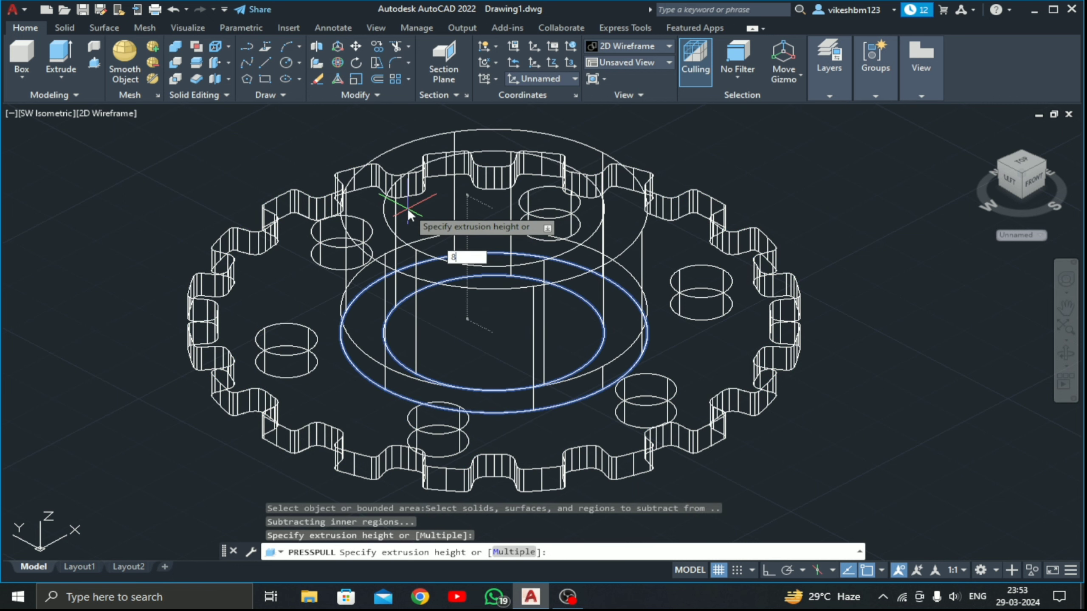
{"action": "key", "text": "Return"}
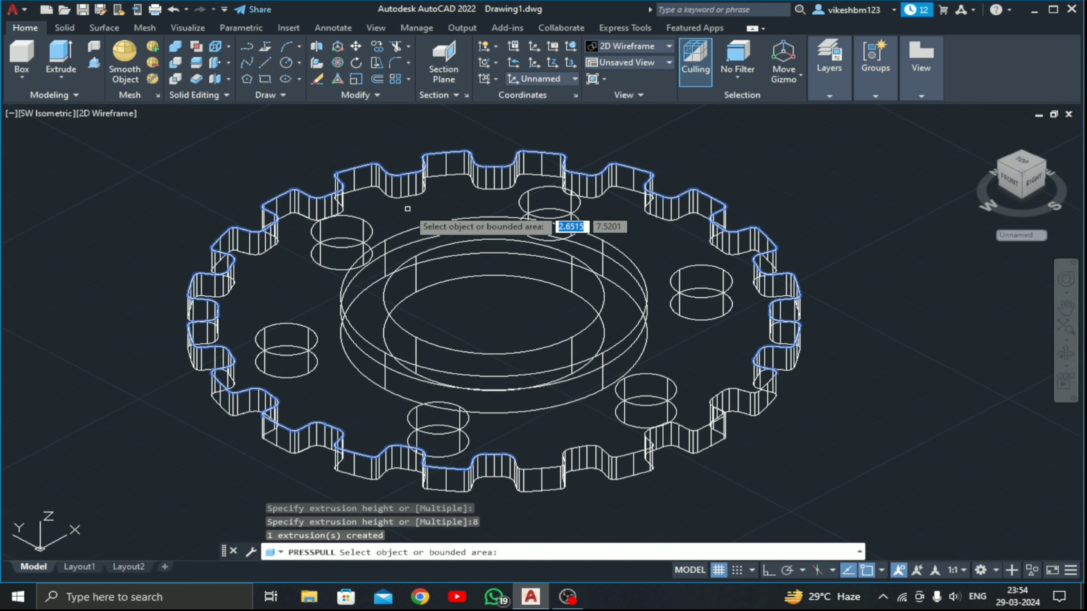
{"action": "key", "text": "Escape"}
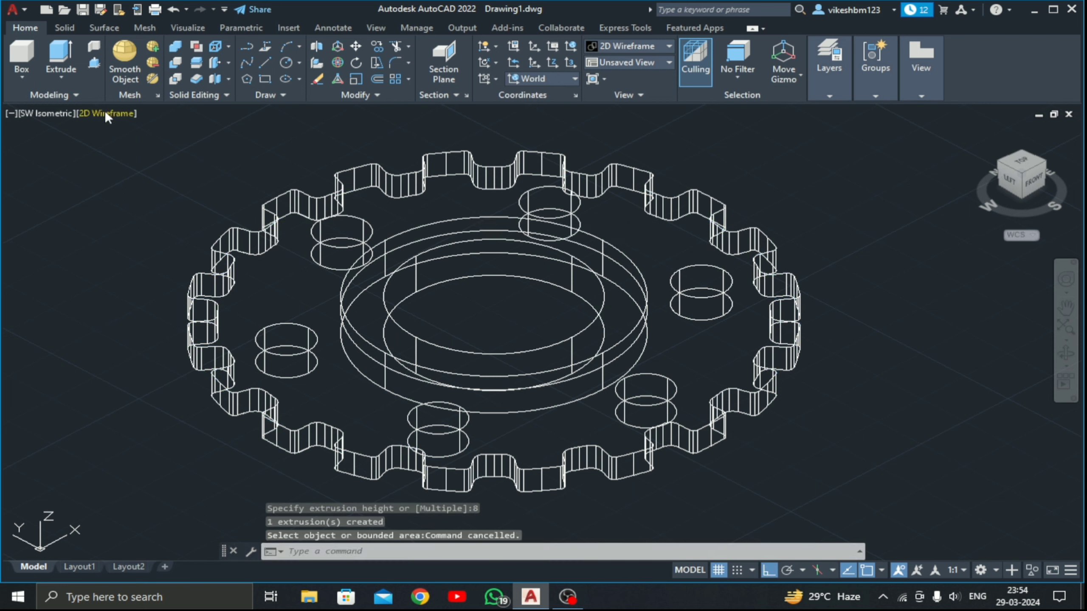
Set the visual style to Realistic
{"action": "left_click", "coordinate": [108, 114]}
{"action": "left_click", "coordinate": [149, 194]}
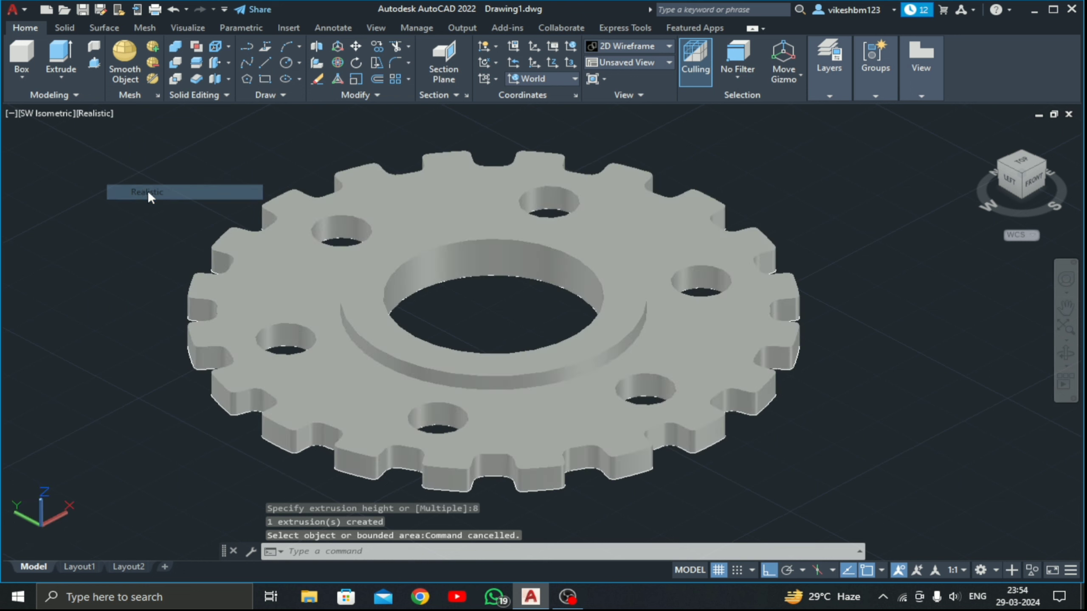
{"action": "left_click", "coordinate": [419, 348]}
{"action": "key", "text": "Escape"}
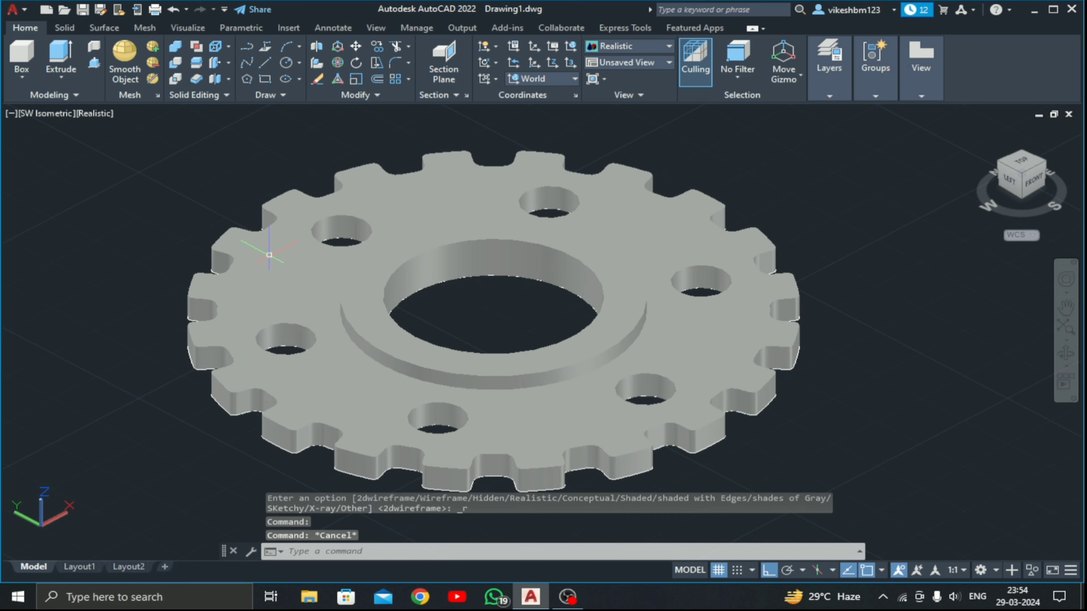
Union the toothed gear body and the raised central ring into one solid
{"action": "left_click", "coordinate": [175, 45]}
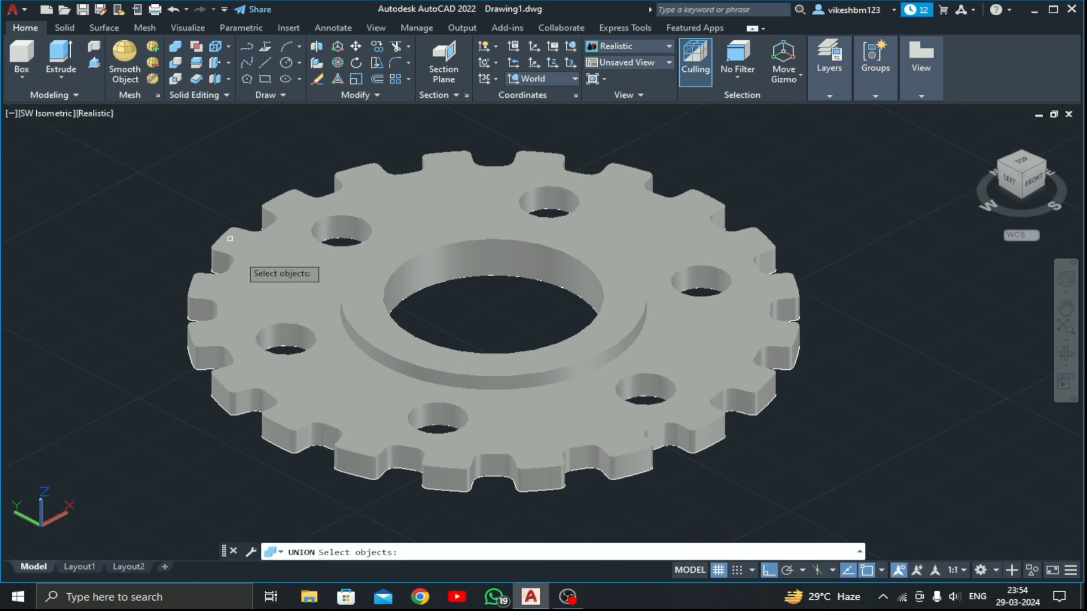
{"action": "left_click", "coordinate": [272, 272]}
{"action": "left_click", "coordinate": [360, 300]}
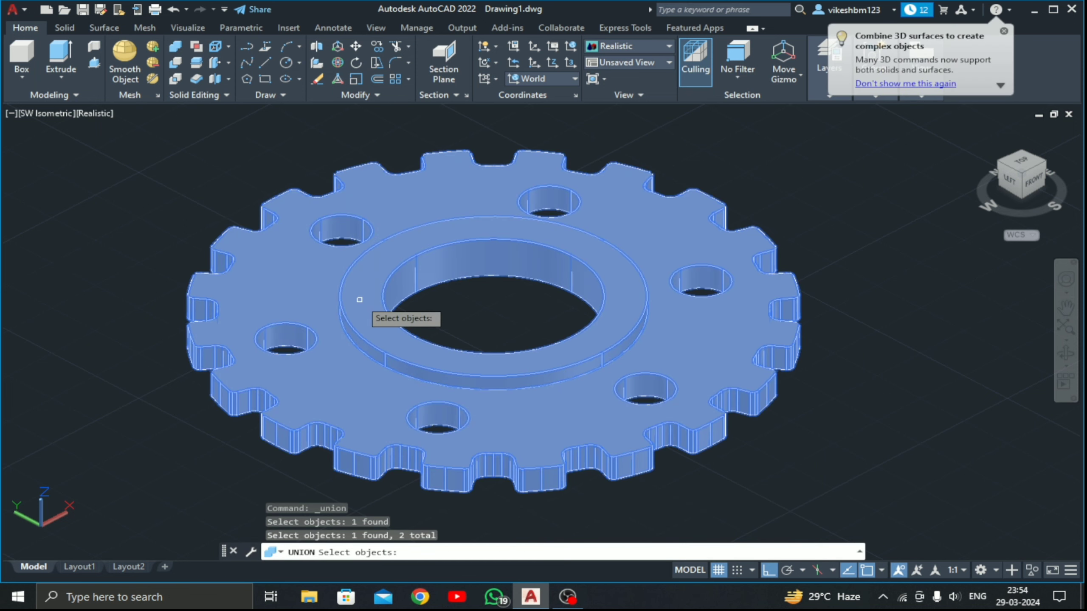
{"action": "key", "text": "Return"}
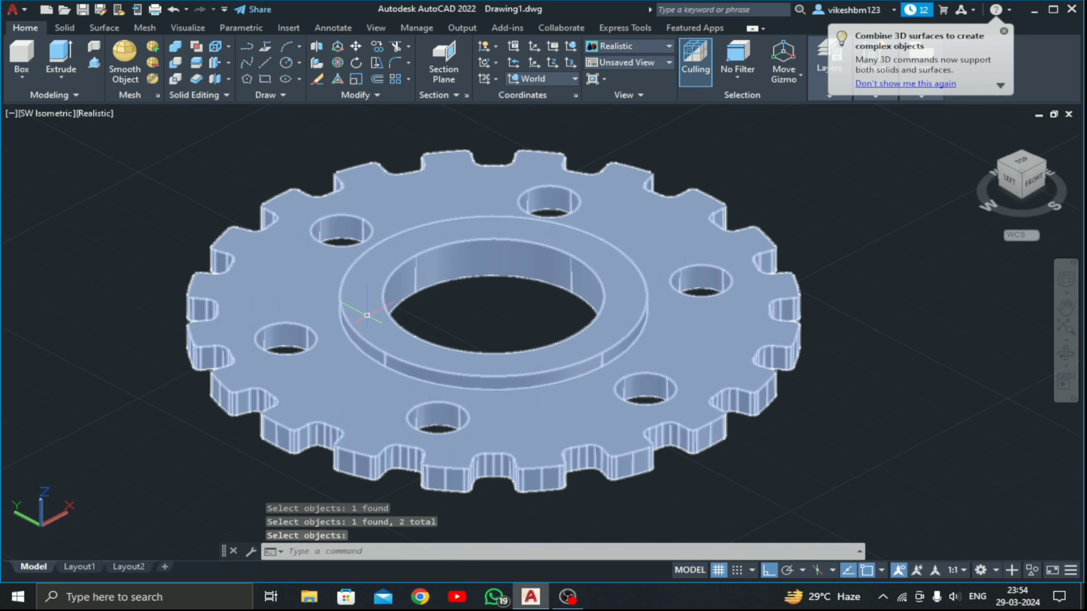
Move the unioned gear solid away from its original 2D outlines to an empty area of the drawing
{"action": "scroll", "coordinate": [363, 318], "scroll_direction": "down", "scroll_amount": 3}
{"action": "middle_click_drag", "start_coordinate": [352, 355], "coordinate": [198, 322]}
{"action": "key", "text": "Return"}
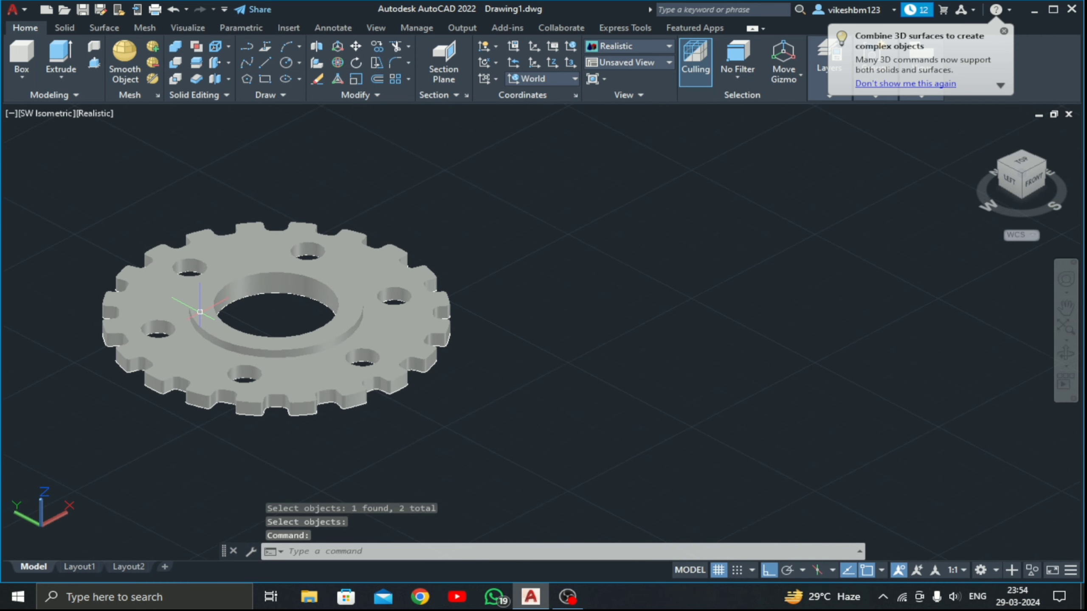
{"action": "left_click", "coordinate": [195, 314]}
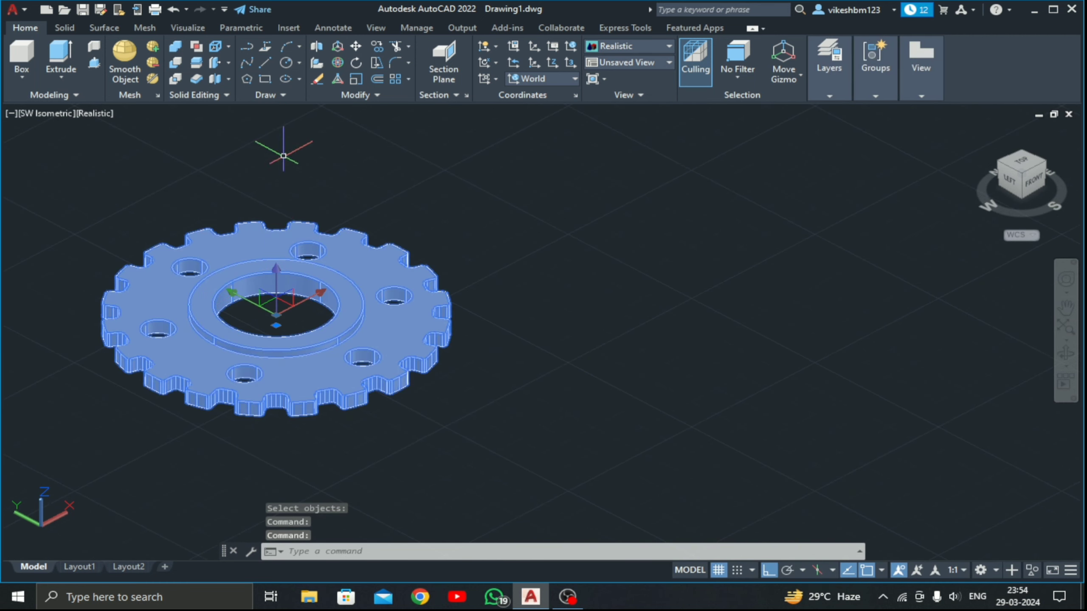
{"action": "type", "text": "m"}
{"action": "key", "text": "Return"}
{"action": "left_click", "coordinate": [300, 469]}
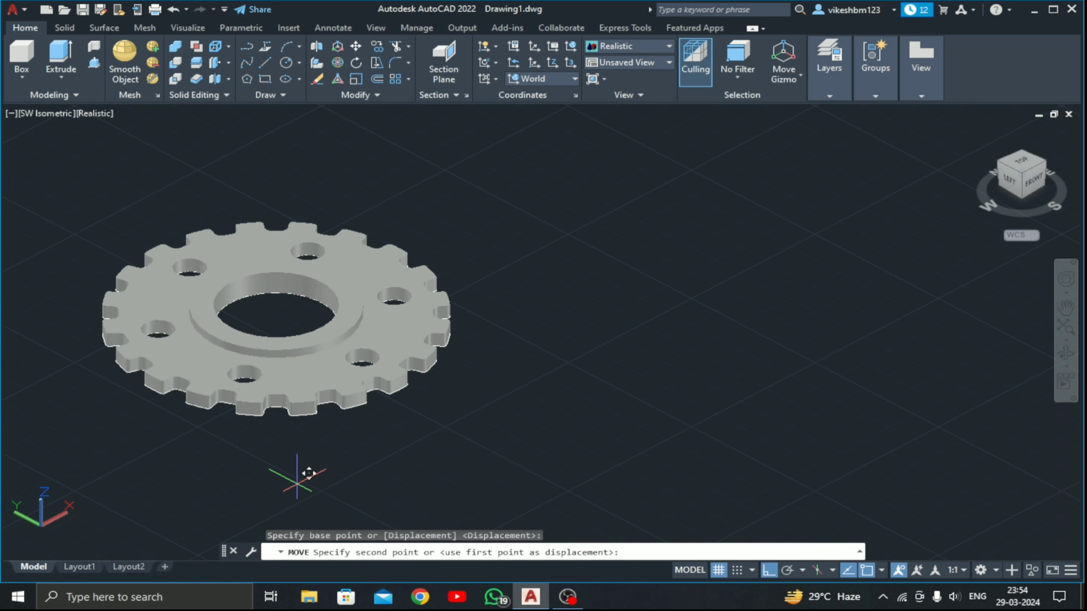
{"action": "left_click", "coordinate": [771, 396]}
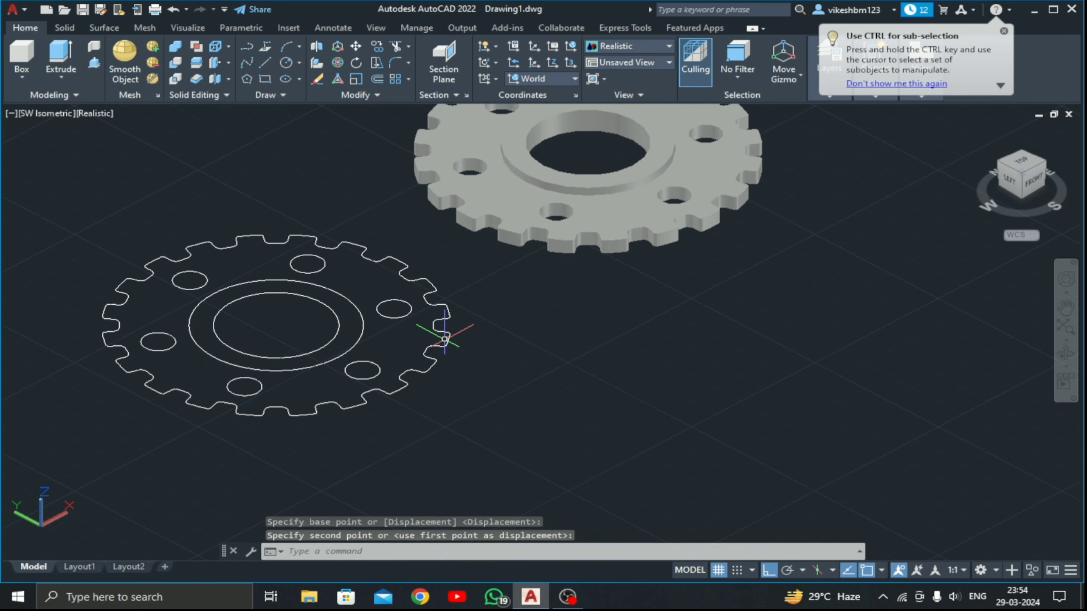
Erase all the leftover 2D gear, hole and central circle outlines, including the remaining short tooth segments
{"action": "left_click", "coordinate": [318, 80]}
{"action": "left_click", "coordinate": [382, 179]}
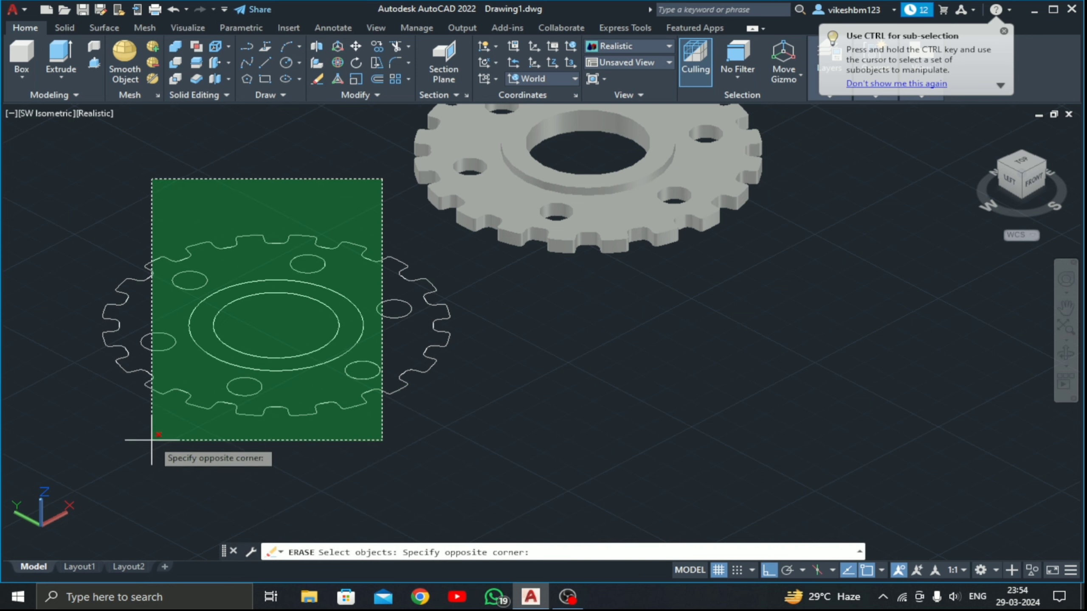
{"action": "left_click", "coordinate": [88, 448]}
{"action": "key", "text": "Return"}
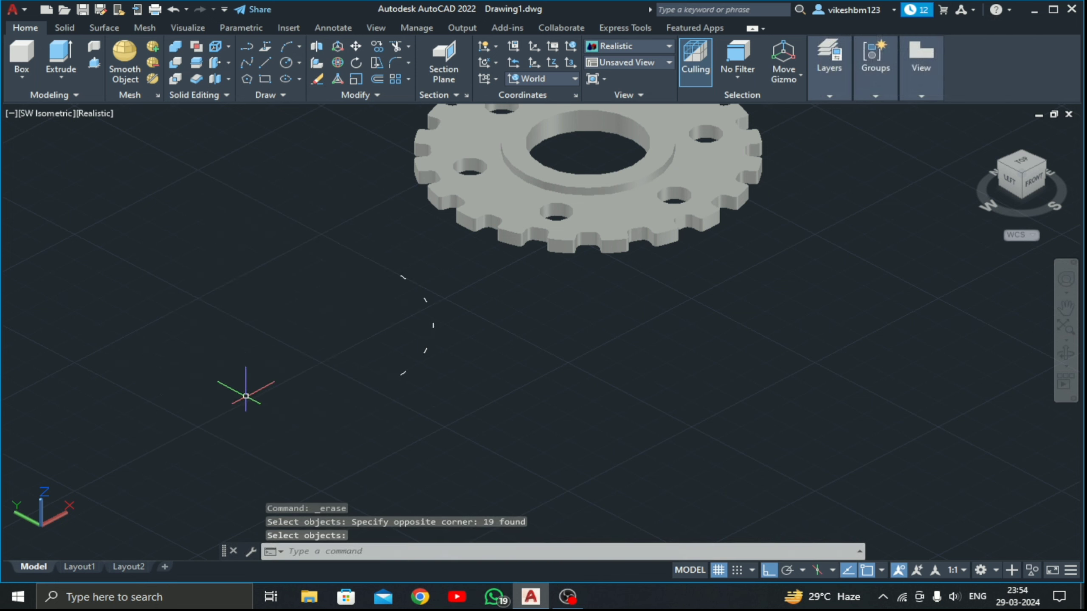
{"action": "left_click", "coordinate": [475, 262]}
{"action": "left_click", "coordinate": [296, 436]}
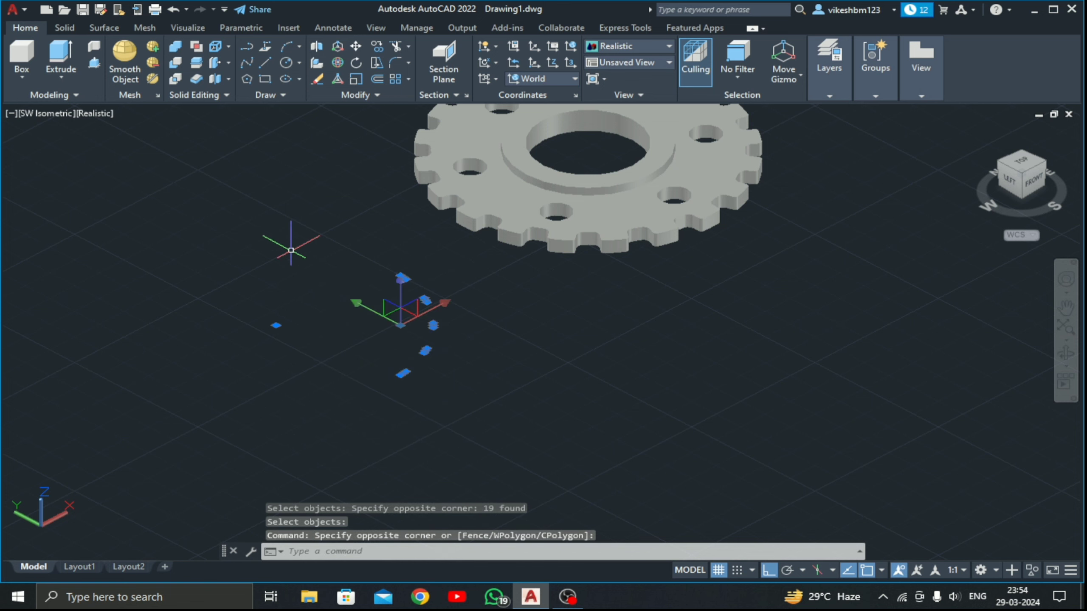
{"action": "left_click", "coordinate": [318, 82]}
Change the gear solid's color to Red in its quick properties and deselect it
{"action": "scroll", "coordinate": [432, 287], "scroll_direction": "down", "scroll_amount": 2}
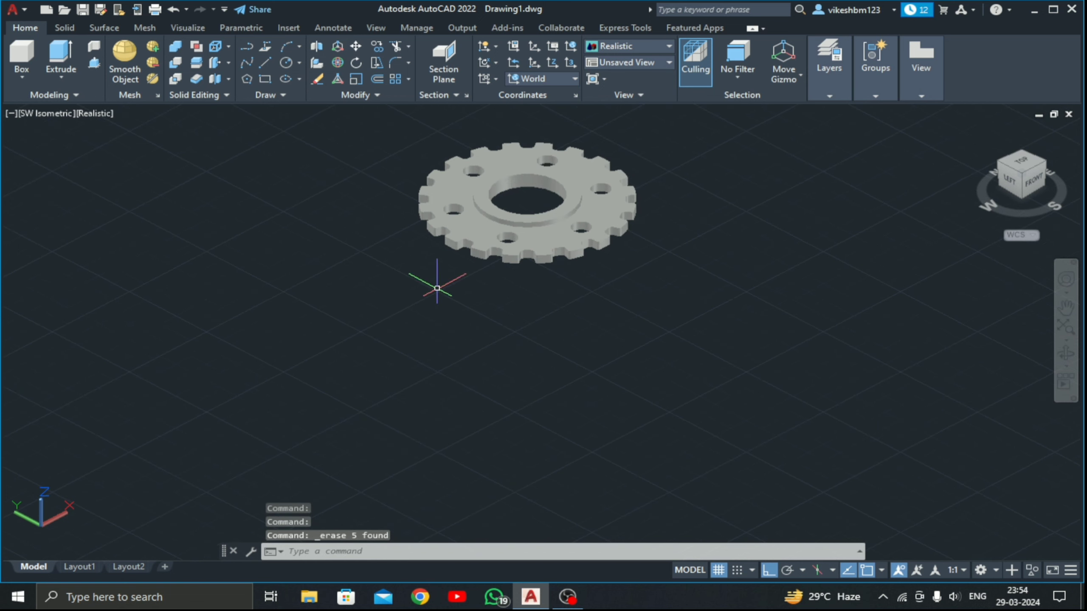
{"action": "middle_click_drag", "start_coordinate": [432, 287], "coordinate": [274, 399]}
{"action": "scroll", "coordinate": [339, 317], "scroll_direction": "up", "scroll_amount": 3}
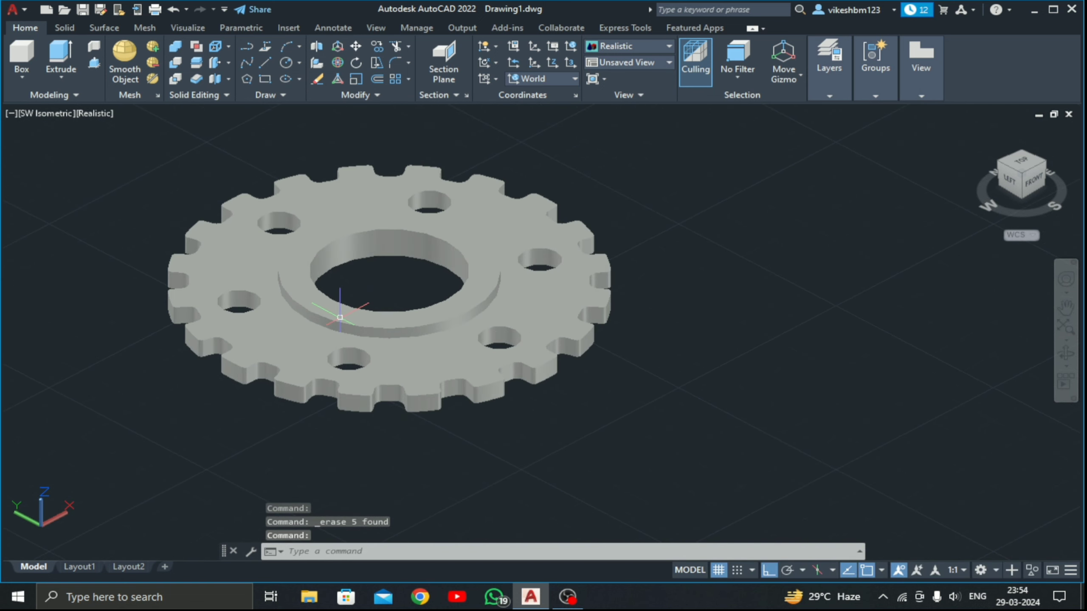
{"action": "left_click", "coordinate": [365, 329]}
{"action": "right_click", "coordinate": [380, 330]}
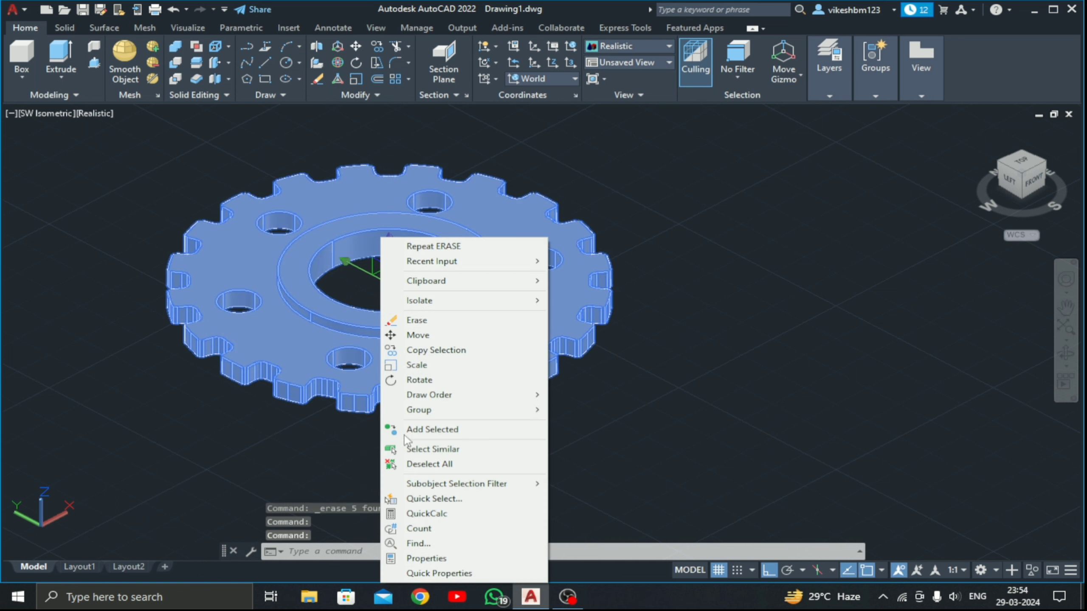
{"action": "left_click", "coordinate": [436, 573]}
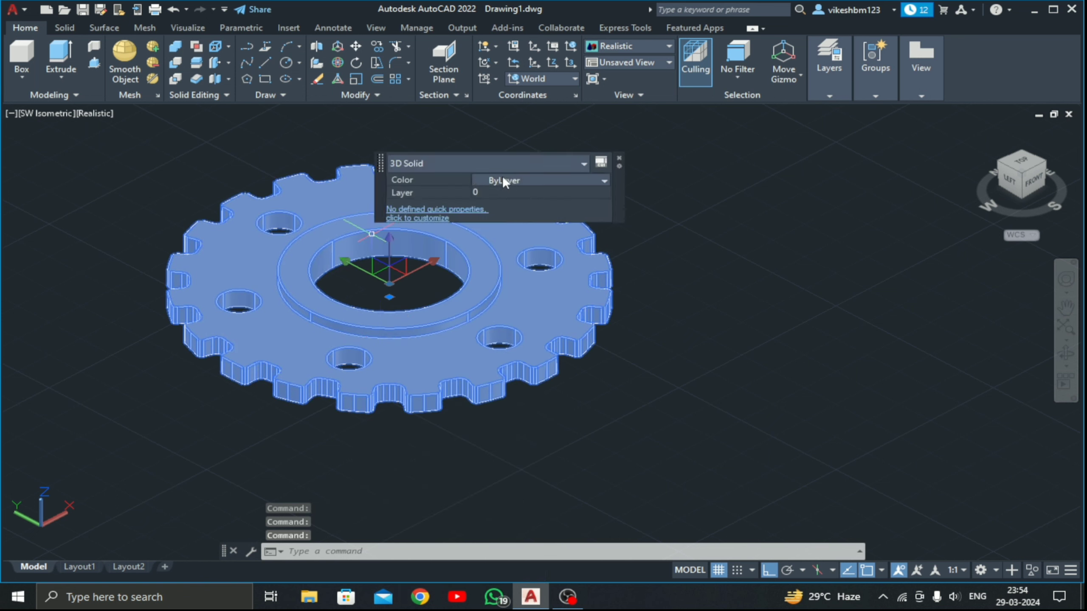
{"action": "left_click", "coordinate": [503, 175]}
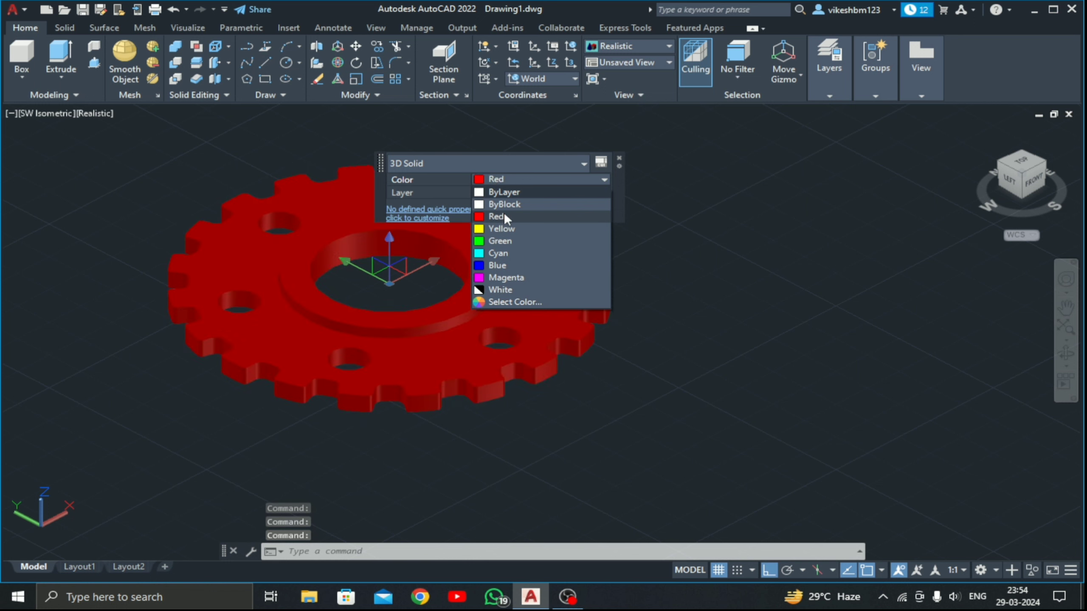
{"action": "left_click", "coordinate": [504, 216]}
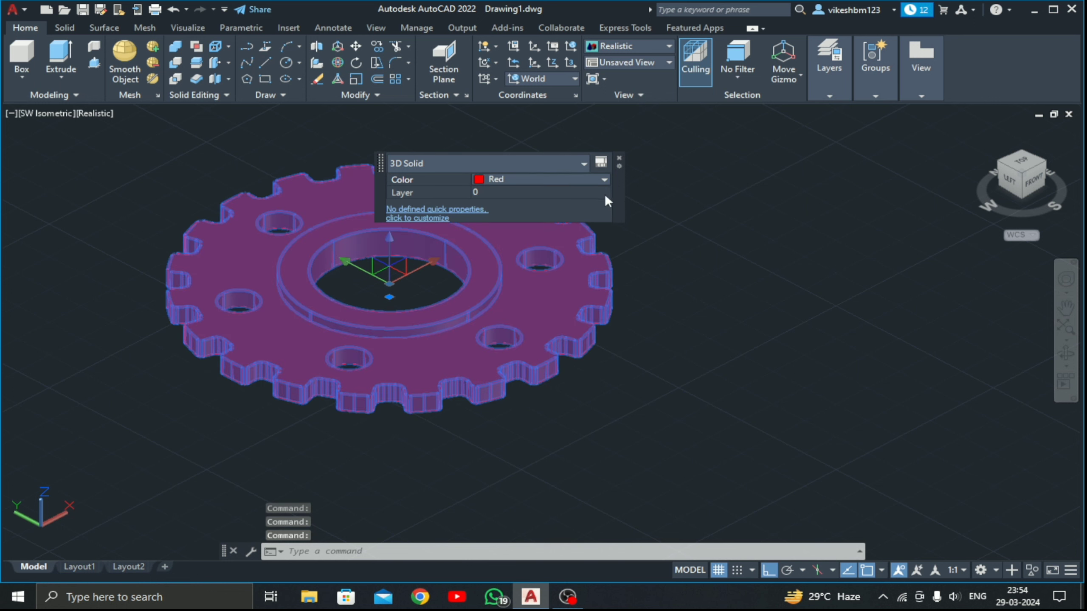
{"action": "left_click", "coordinate": [618, 158]}
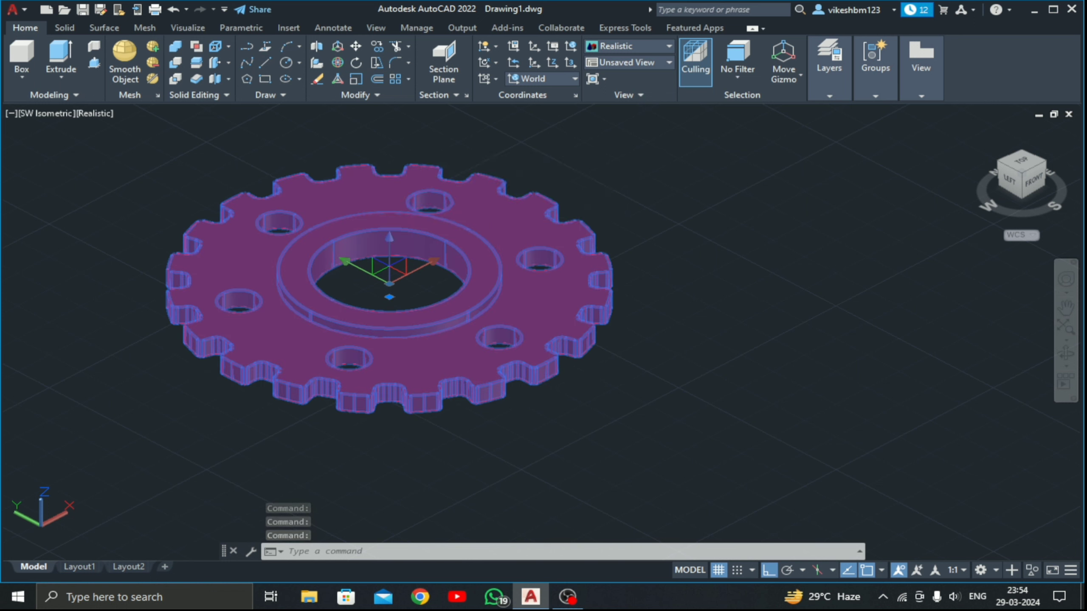
{"action": "key", "text": "Escape"}
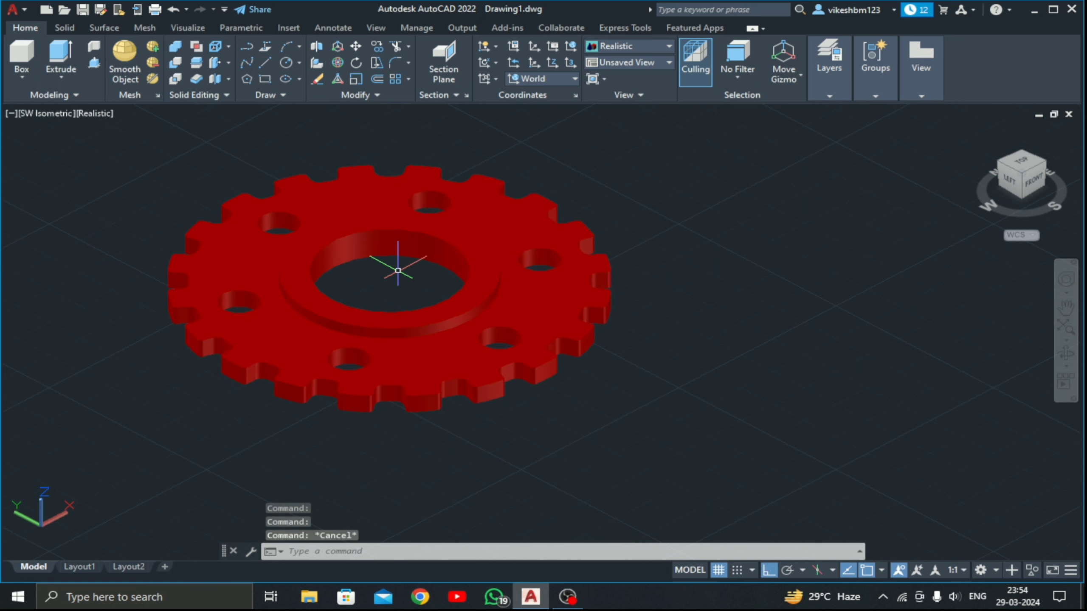
Set the visual style to Shaded with edges and switch to the clean screen display
{"action": "left_click", "coordinate": [94, 113]}
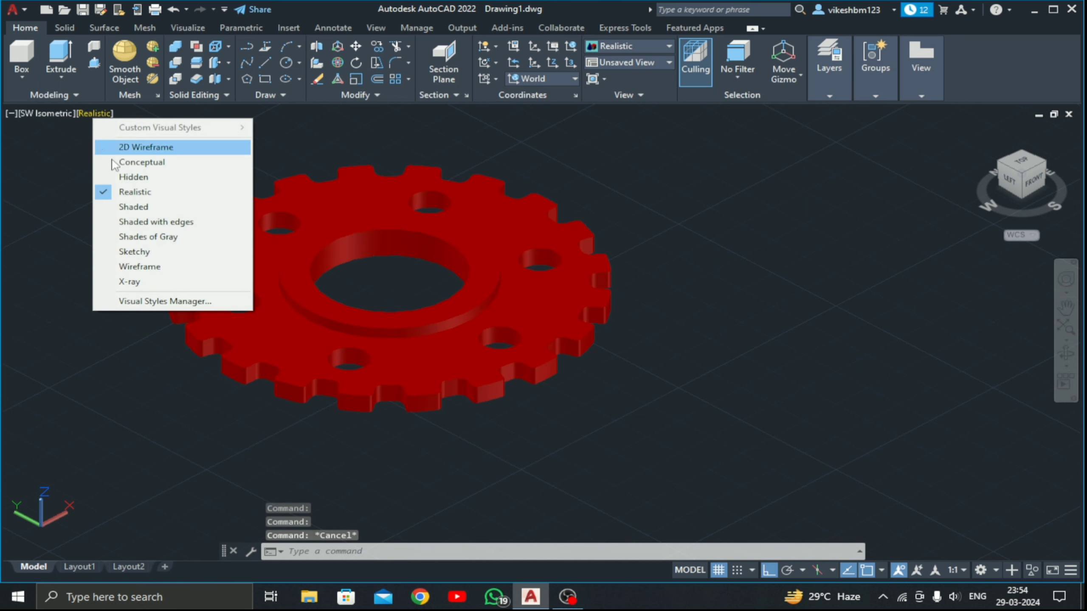
{"action": "left_click", "coordinate": [131, 222]}
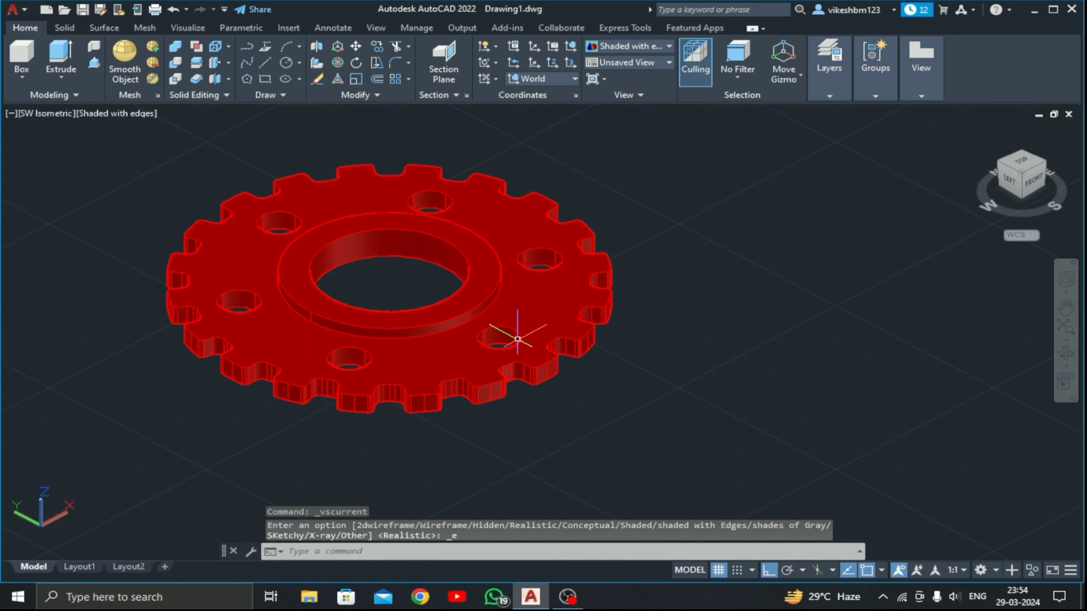
{"action": "left_click", "coordinate": [1048, 570]}
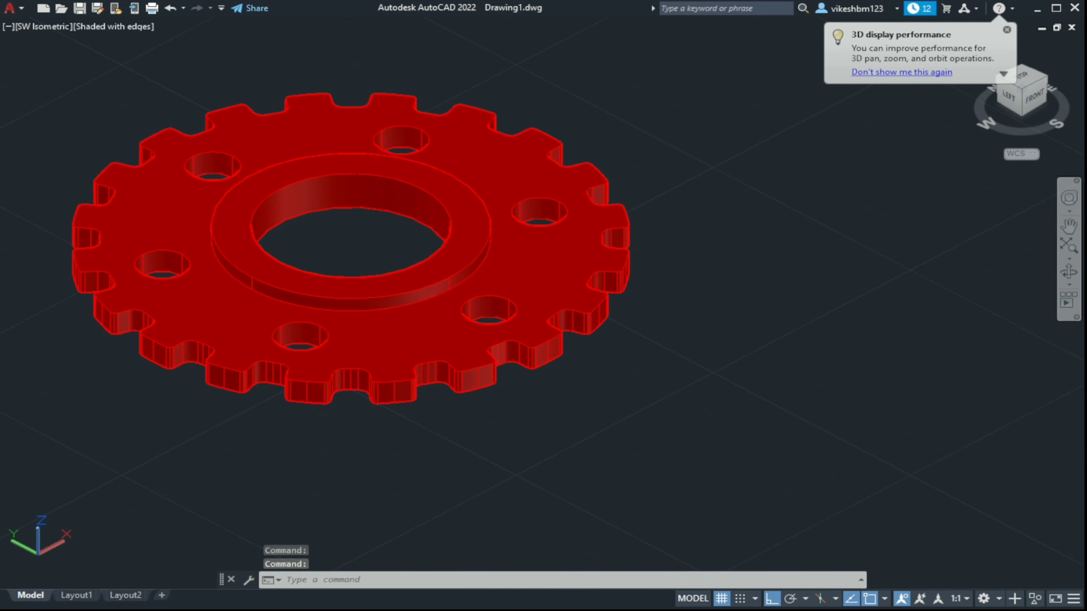
Orbit the gear to a view from its left side and turn off the drawing grid
{"action": "left_click", "coordinate": [1067, 274]}
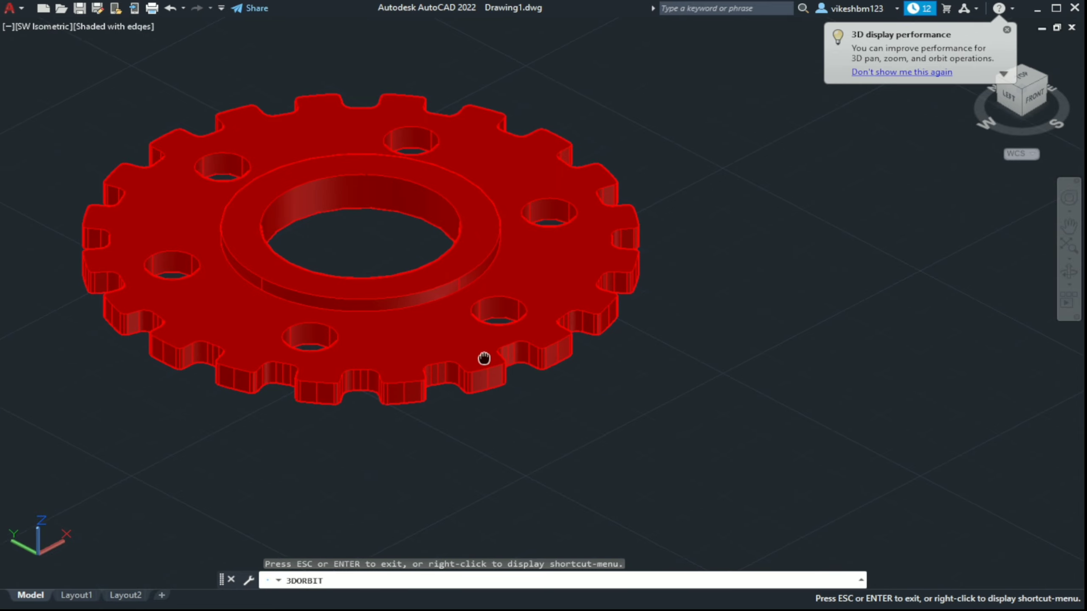
{"action": "middle_click_drag", "start_coordinate": [483, 359], "coordinate": [532, 395]}
{"action": "left_click_drag", "start_coordinate": [330, 447], "coordinate": [460, 453]}
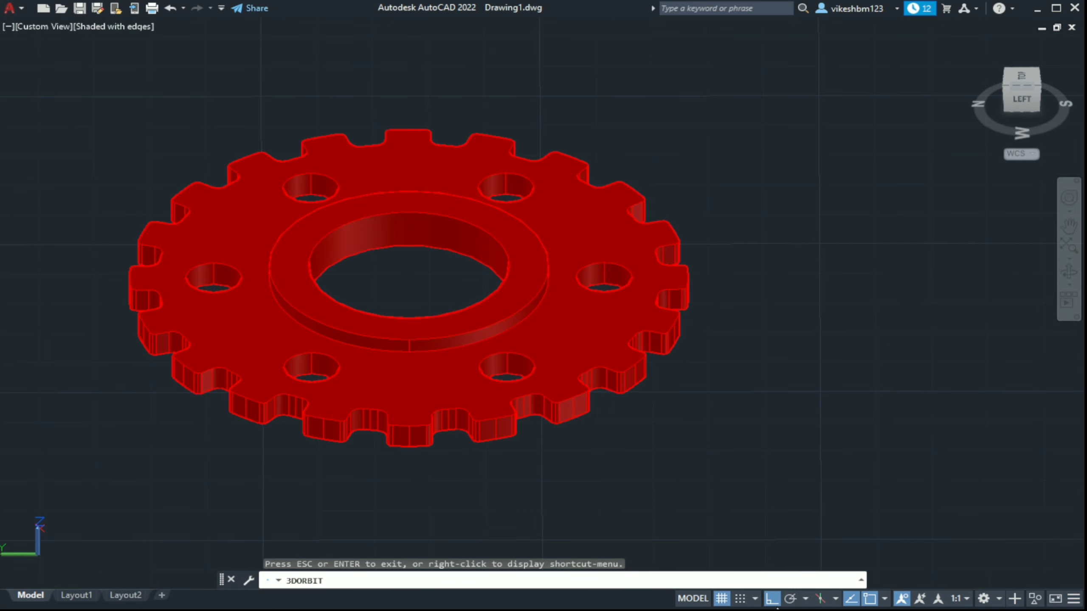
{"action": "key", "text": "Escape"}
{"action": "left_click", "coordinate": [722, 598]}
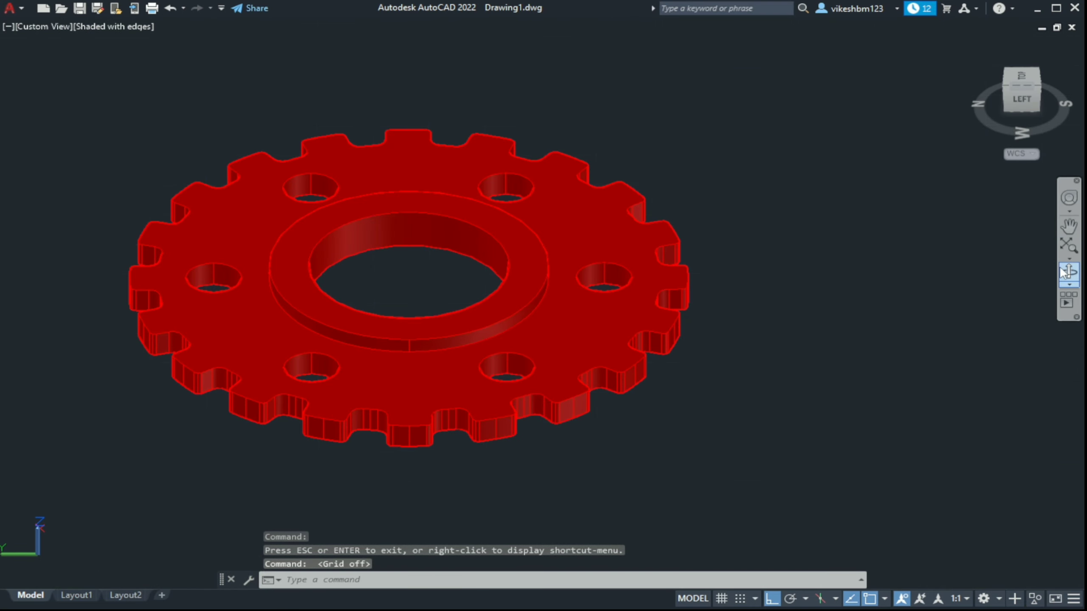
Orbit around the gear to examine its teeth, holes and raised ring from a steeper angle above
{"action": "left_click", "coordinate": [1064, 274]}
{"action": "left_click_drag", "start_coordinate": [436, 214], "coordinate": [619, 208]}
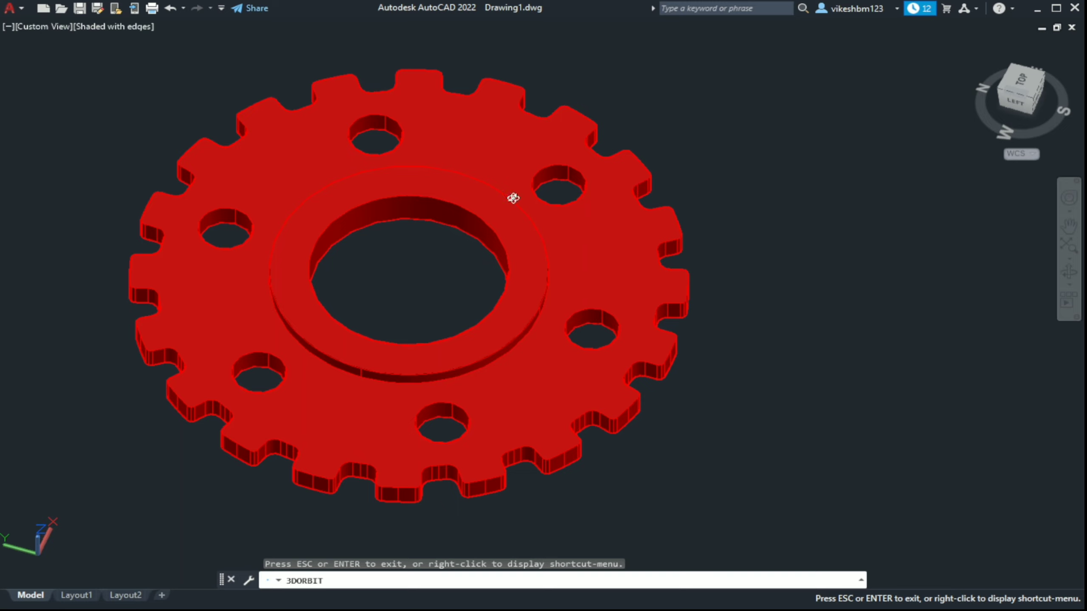
{"action": "key", "text": "Escape"}
Restore the SW Isometric view and exit the clean screen display
{"action": "left_click", "coordinate": [31, 26]}
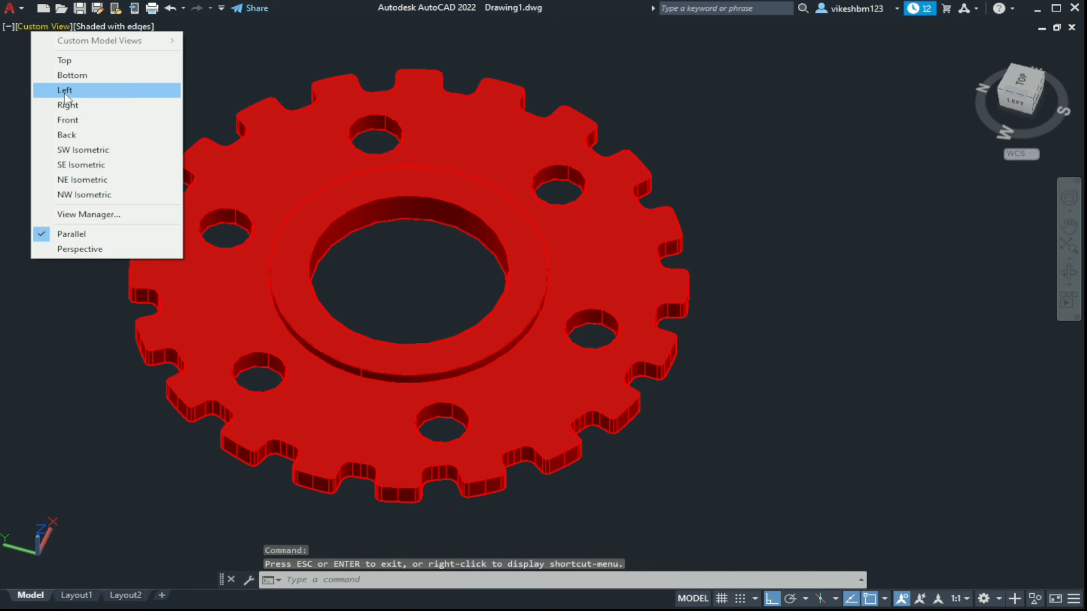
{"action": "left_click", "coordinate": [92, 151]}
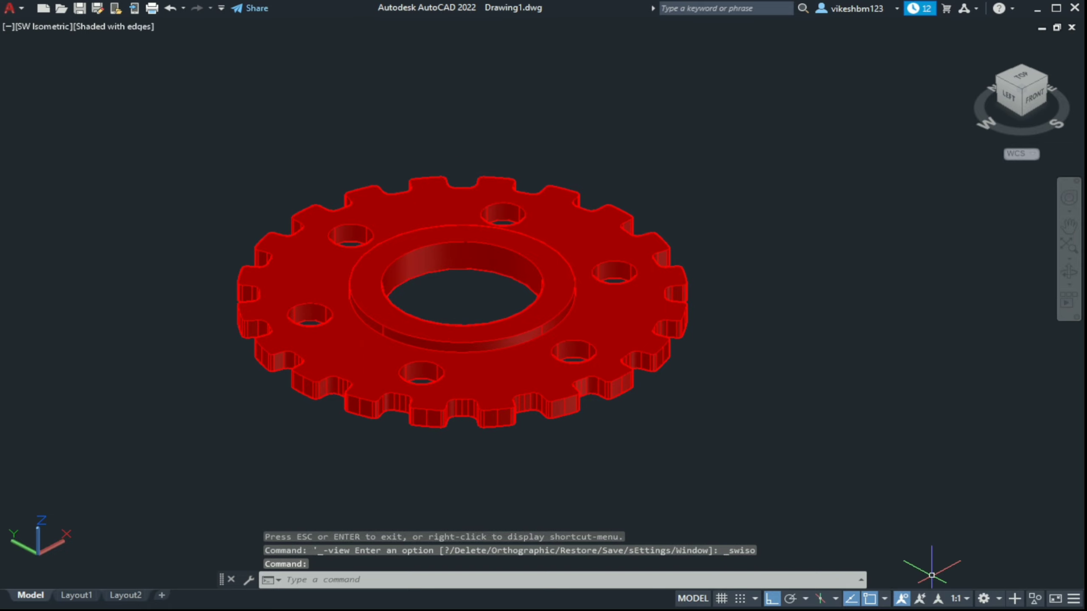
{"action": "left_click", "coordinate": [1055, 598]}
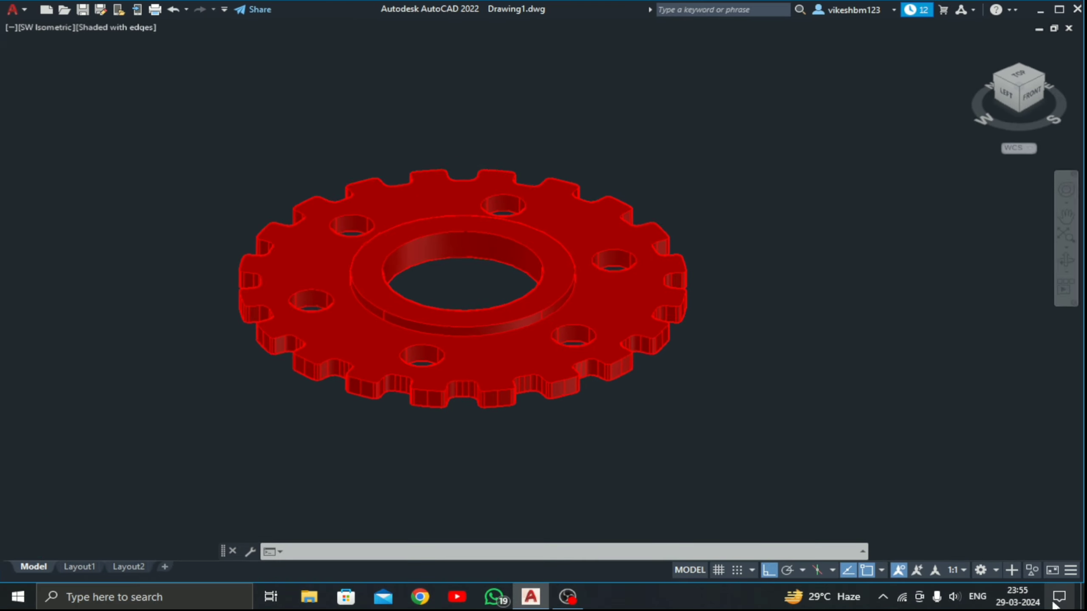